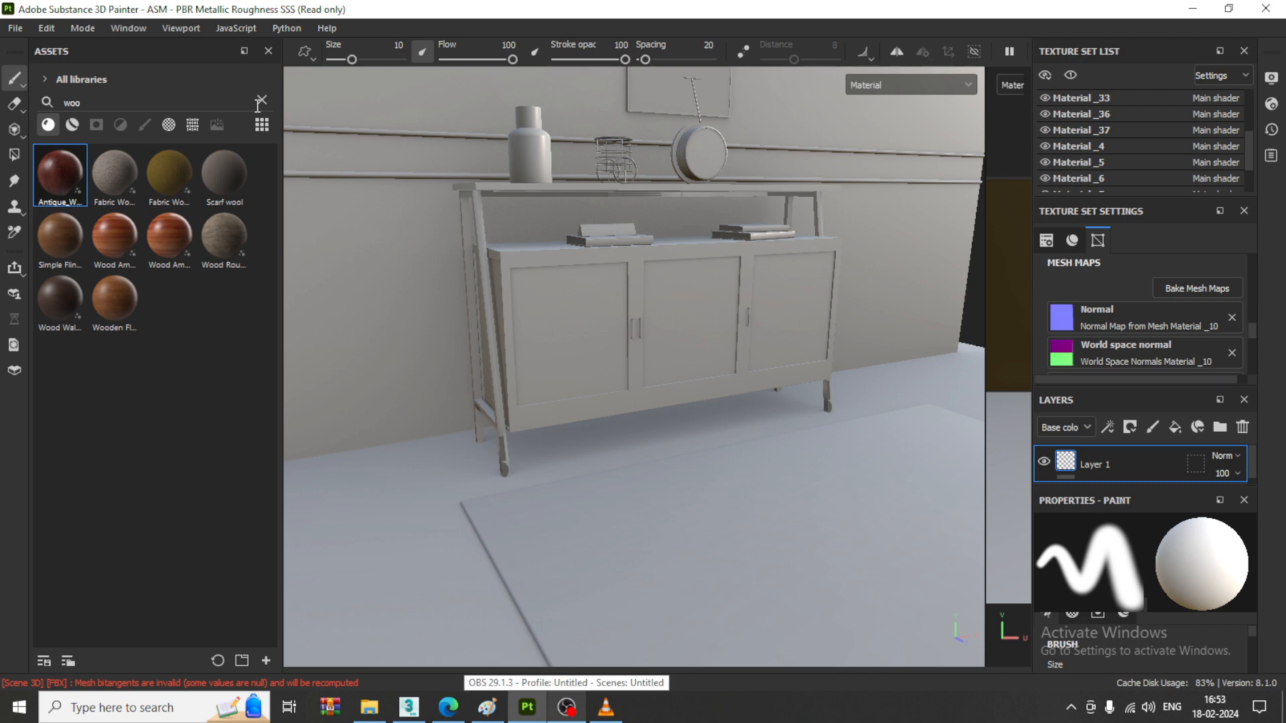
- Search the materials for "floor" and apply the Wooden Floor material to the room's floor
click(262, 100)
mouse_move(743, 335)
middle_down()
mouse_move(777, 376)
mouse_move(785, 457)
mouse_move(763, 356)
middle_up()
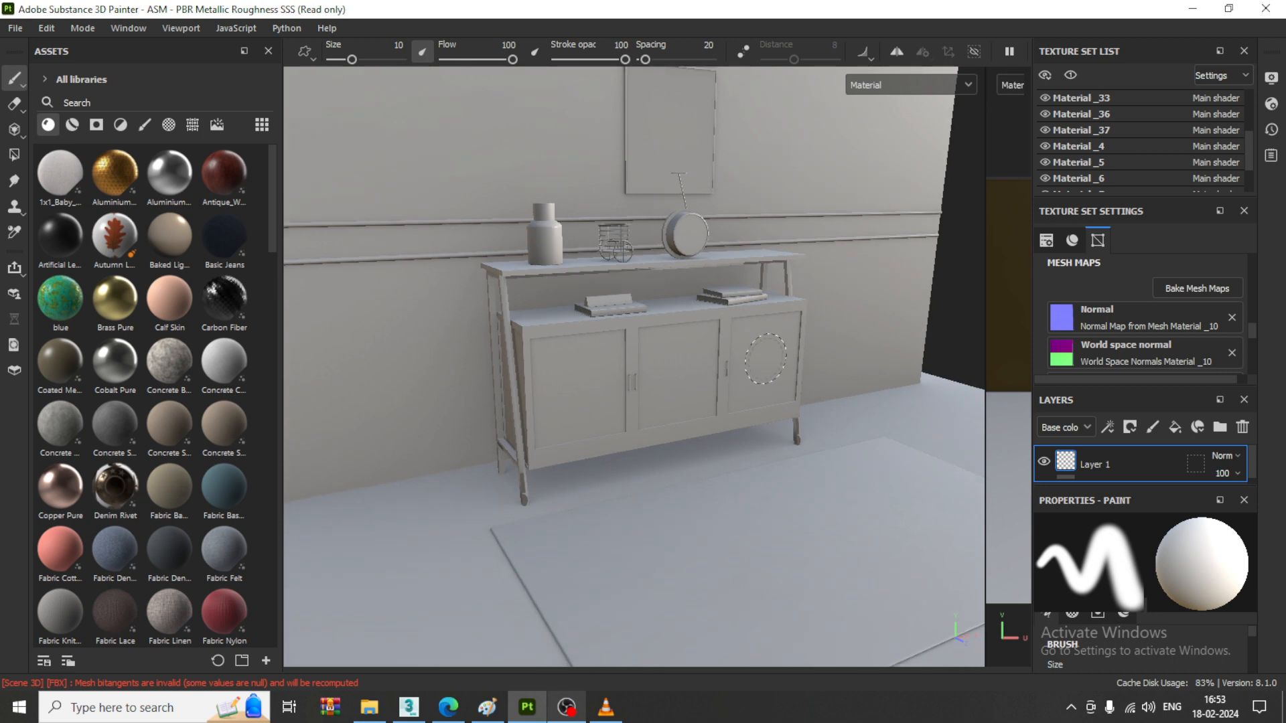
mouse_move(740, 343)
middle_down()
mouse_move(742, 380)
mouse_move(782, 377)
middle_up()
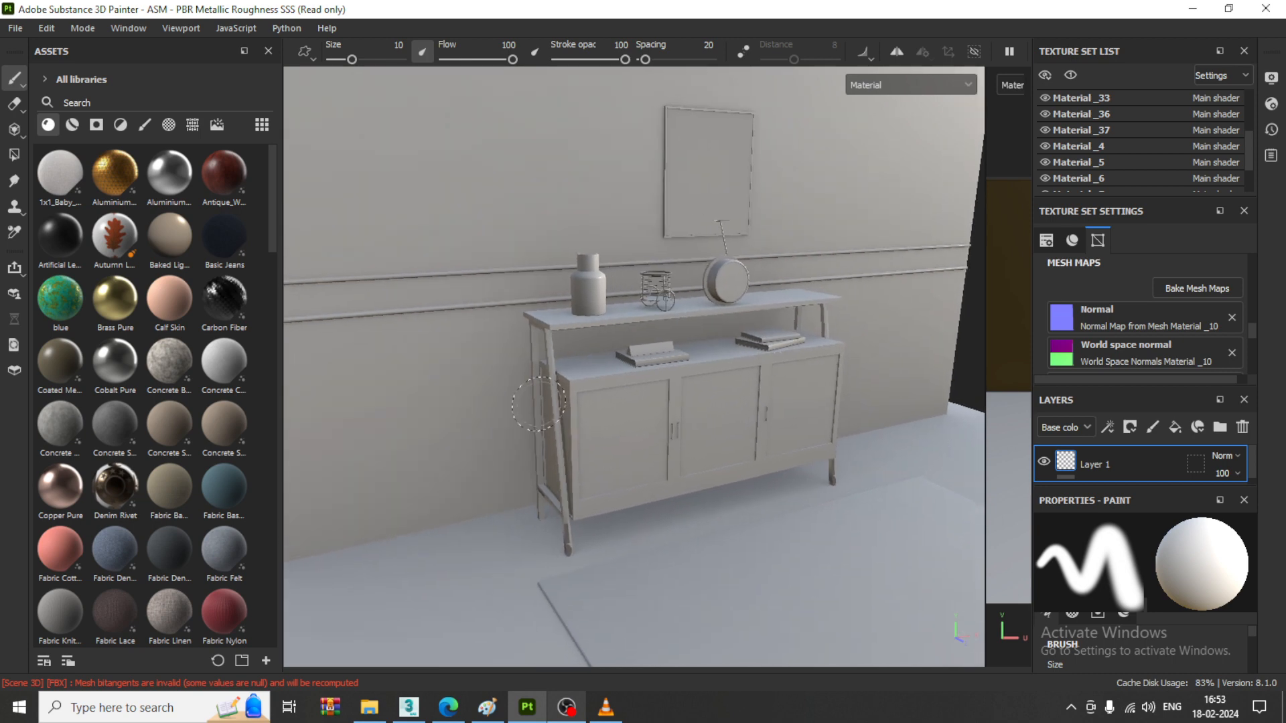
middle_drag(637, 422, 589, 365)
scroll(271, 216, down, 2)
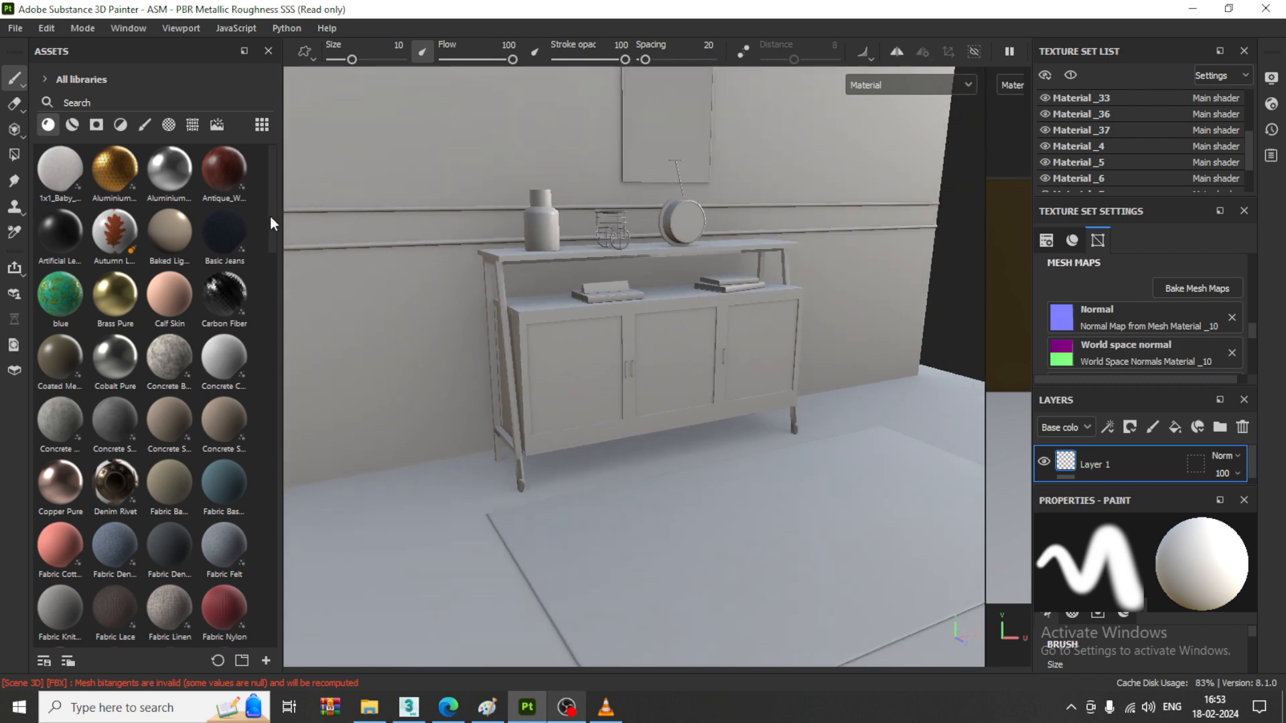
scroll(270, 217, up, 1)
click(149, 97)
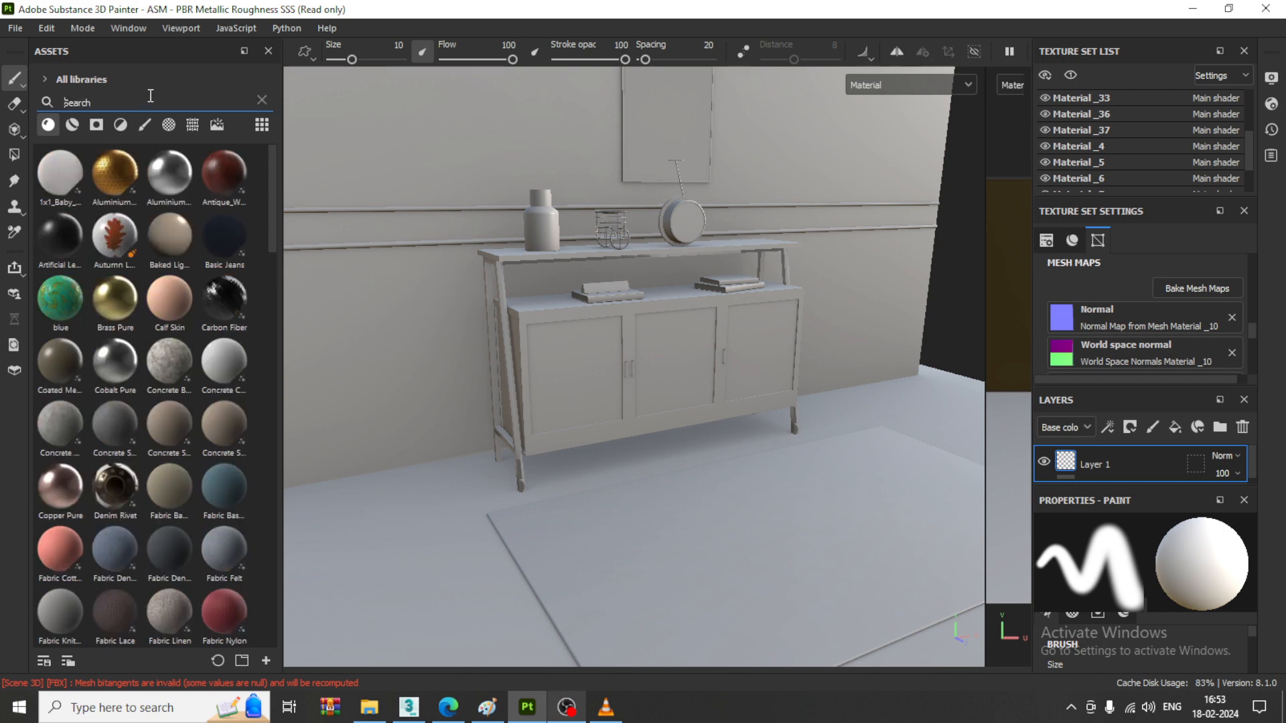
text(floor)
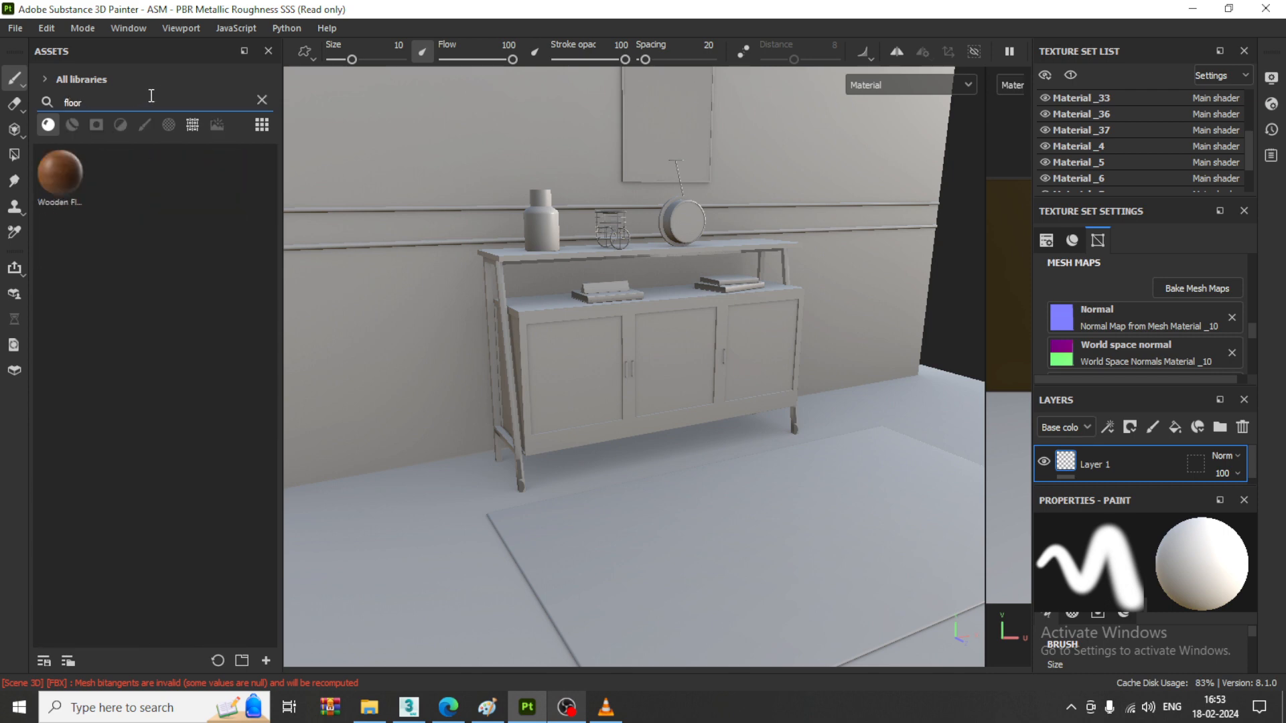
click(69, 123)
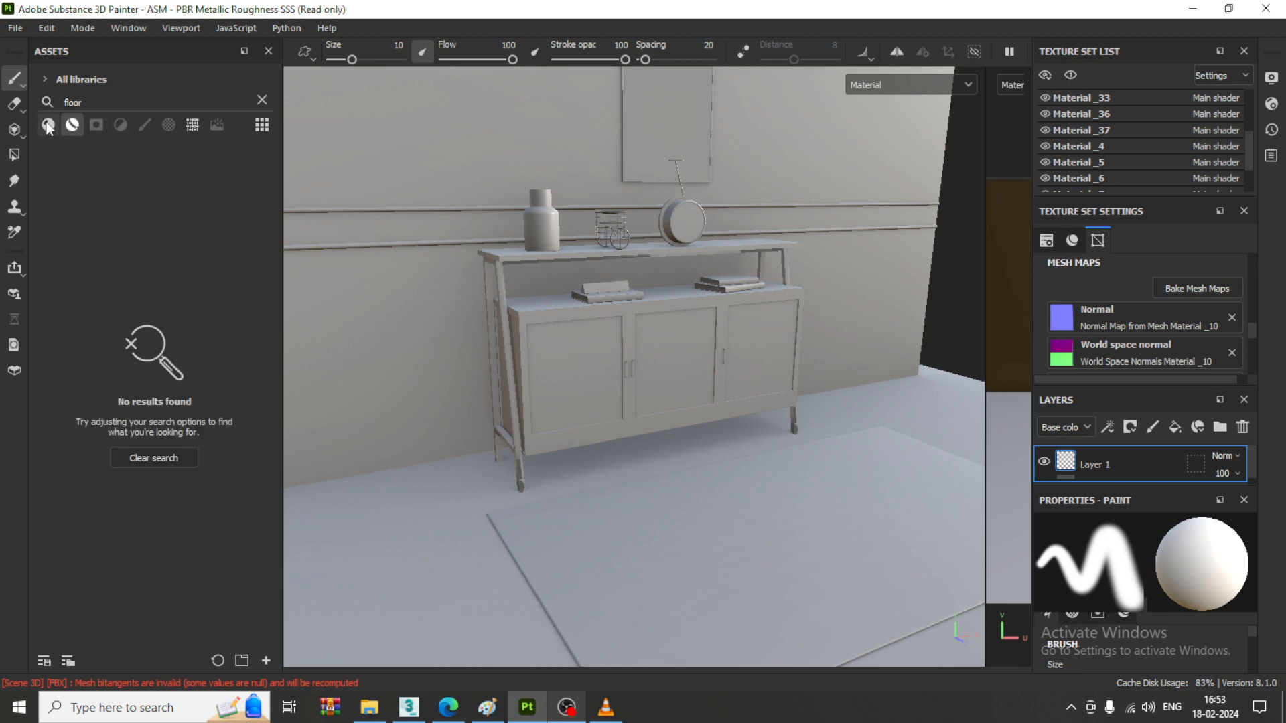
click(46, 124)
drag(74, 174, 429, 561)
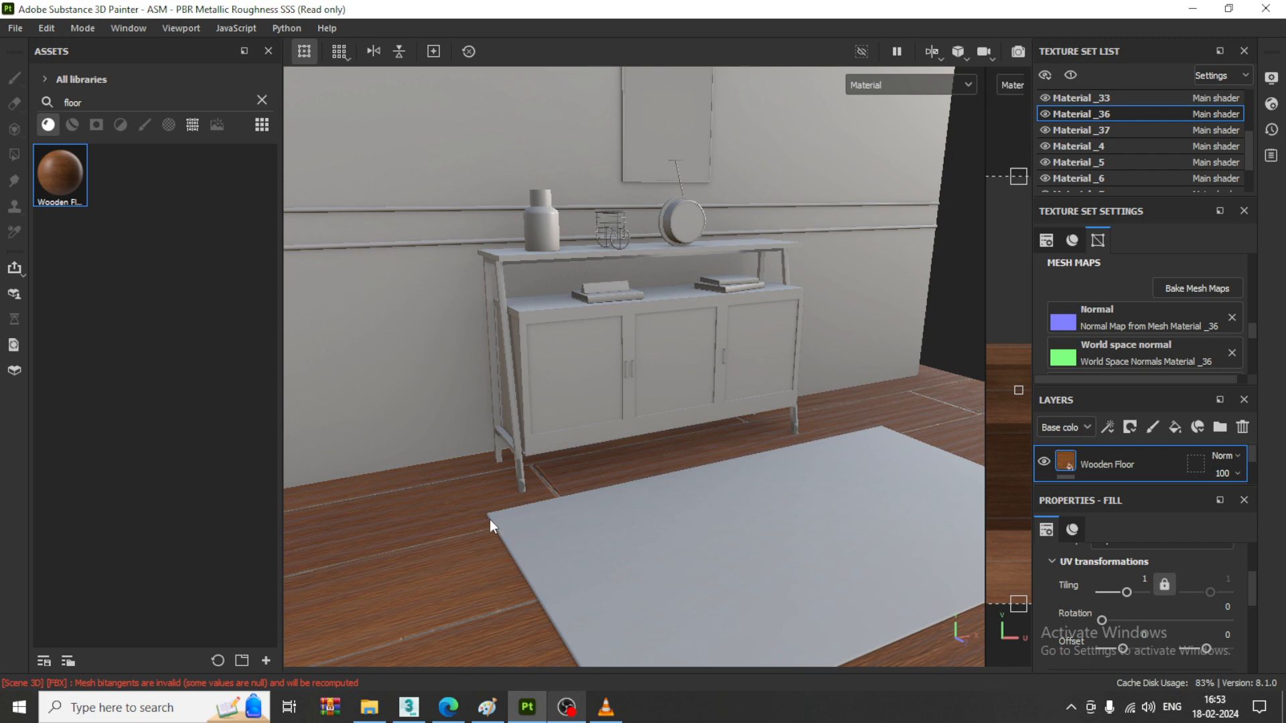
- Set the Wooden Floor layer's tiling to 3.73
alt+right_drag(492, 521, 457, 517)
alt+middle_drag(456, 517, 435, 428)
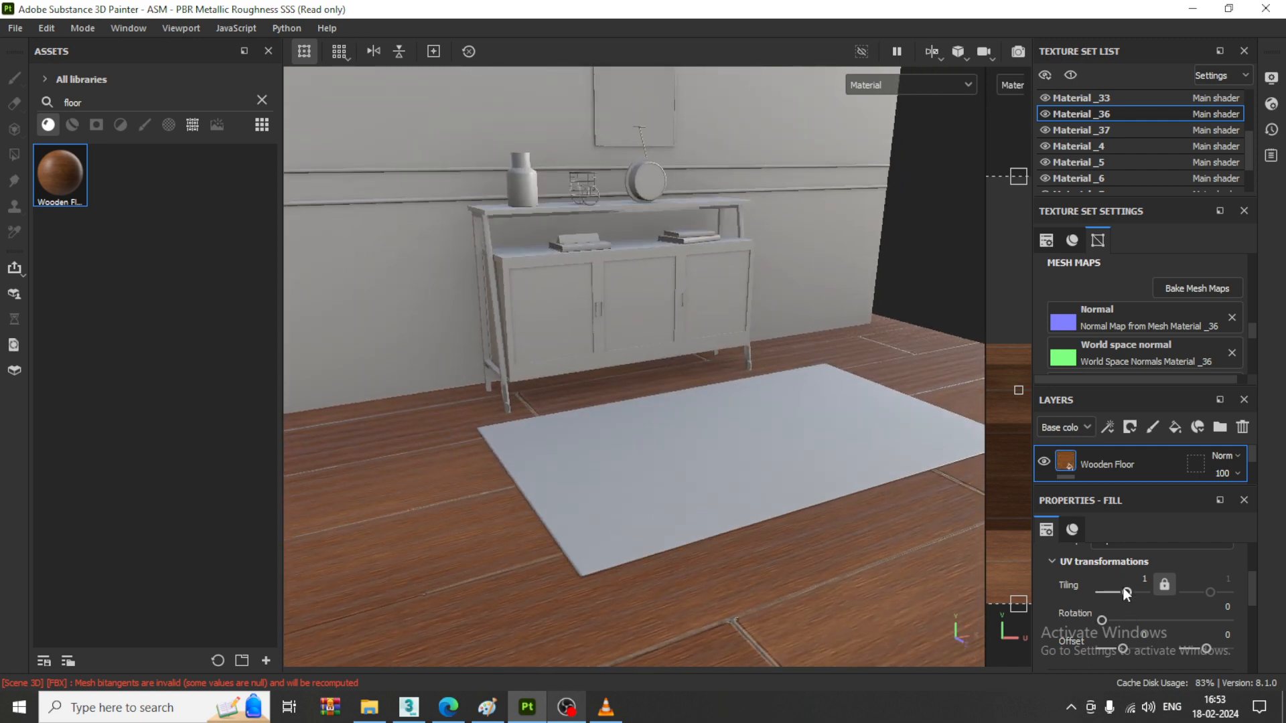
drag(1125, 590, 1128, 592)
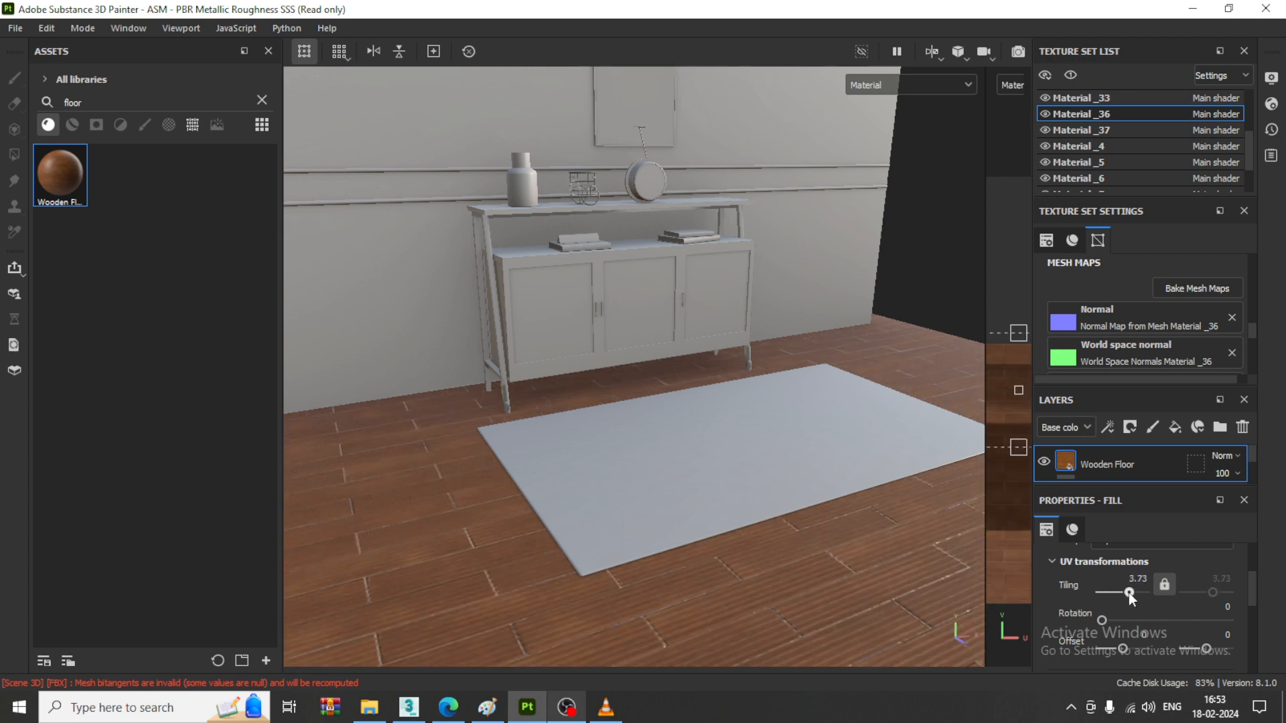
alt+middle_drag(726, 422, 716, 506)
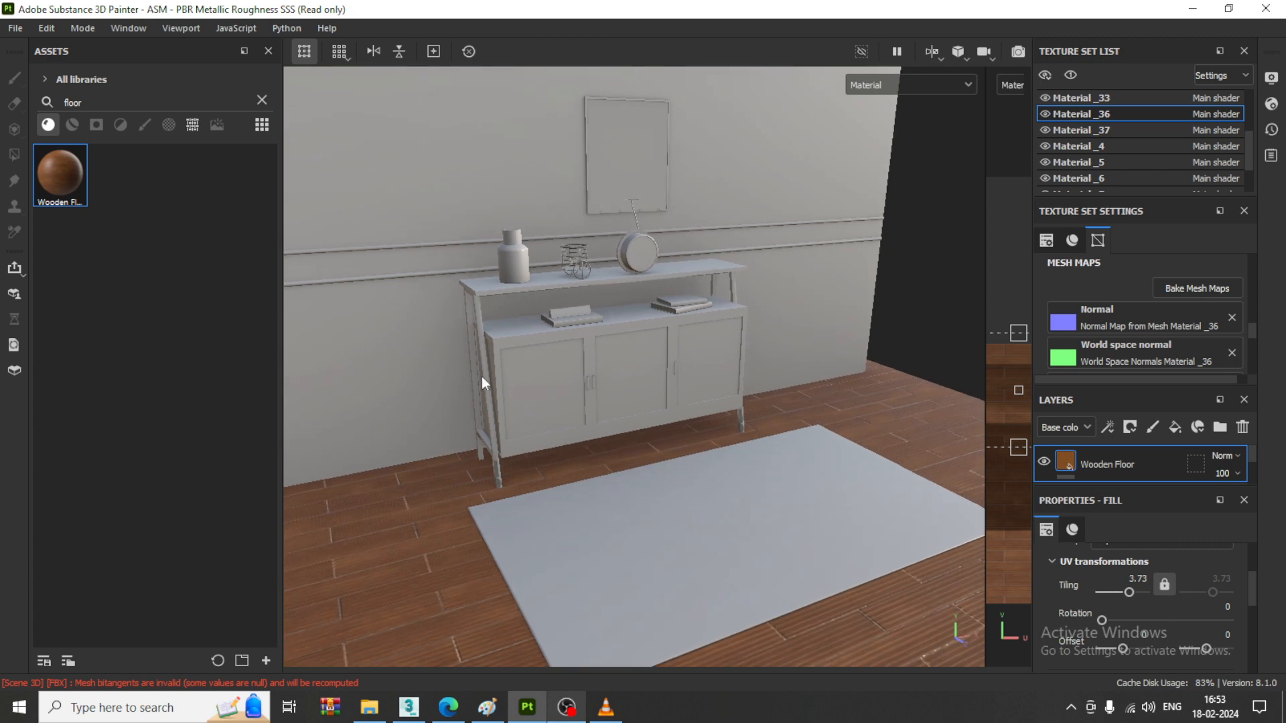
- Search the smart materials for "wood" and apply gun wood share to the cabinet body
scroll(493, 367, up, 4)
alt+middle_drag(581, 366, 577, 386)
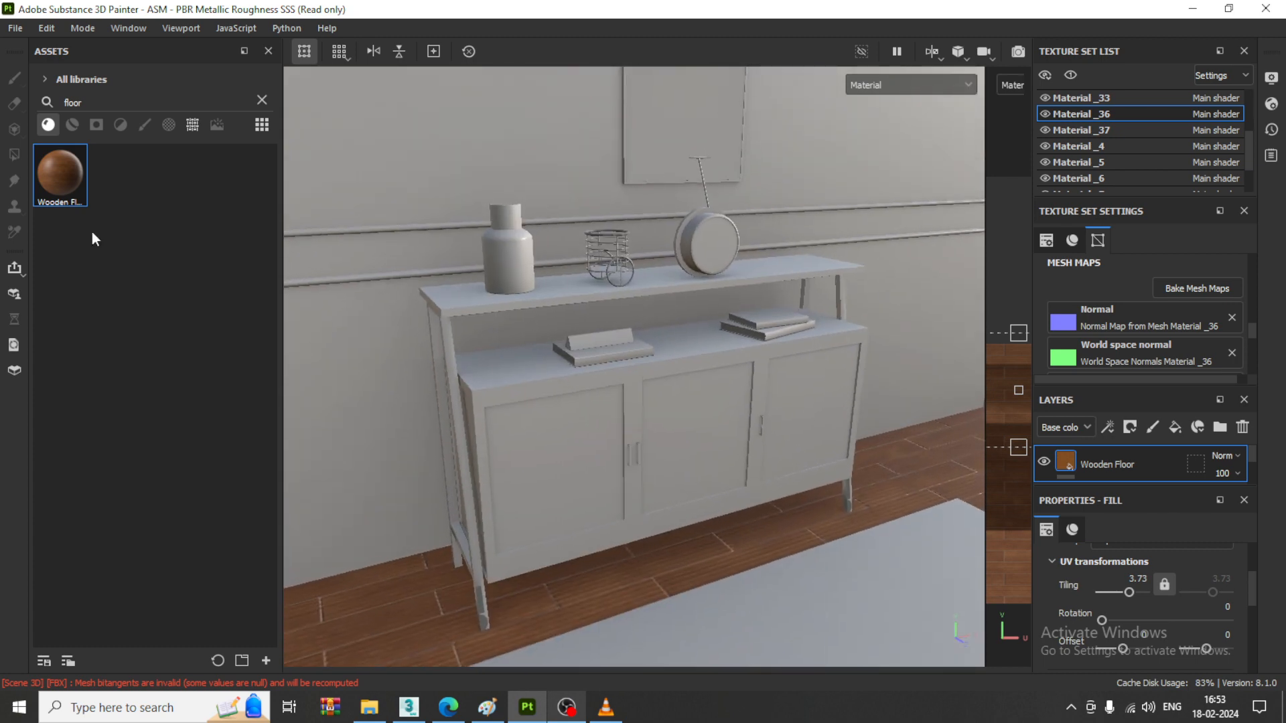
click(262, 100)
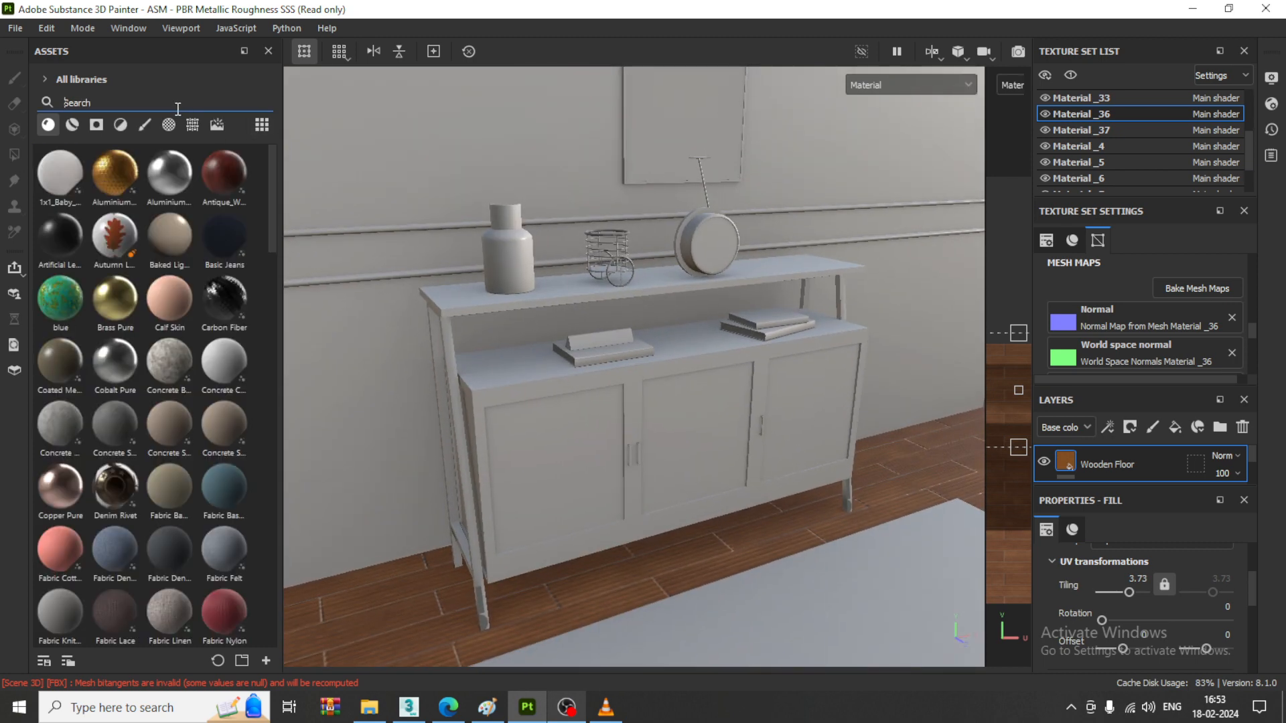
text(wood)
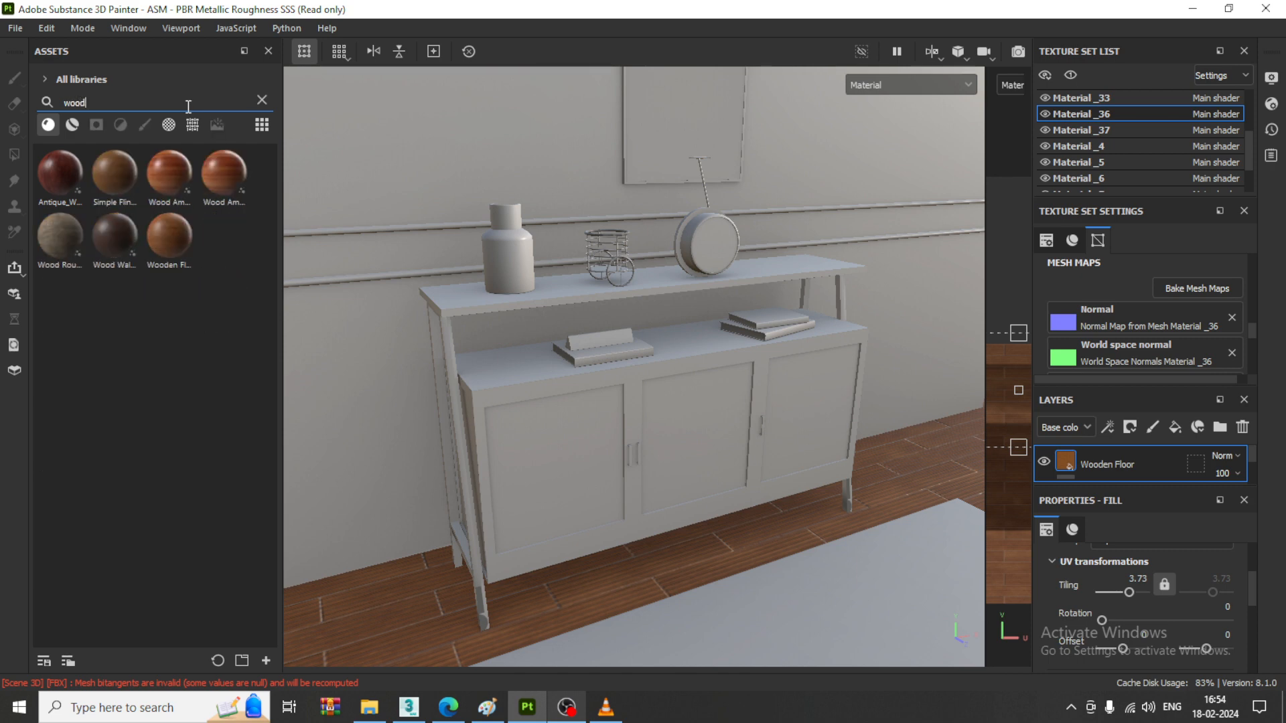
click(64, 125)
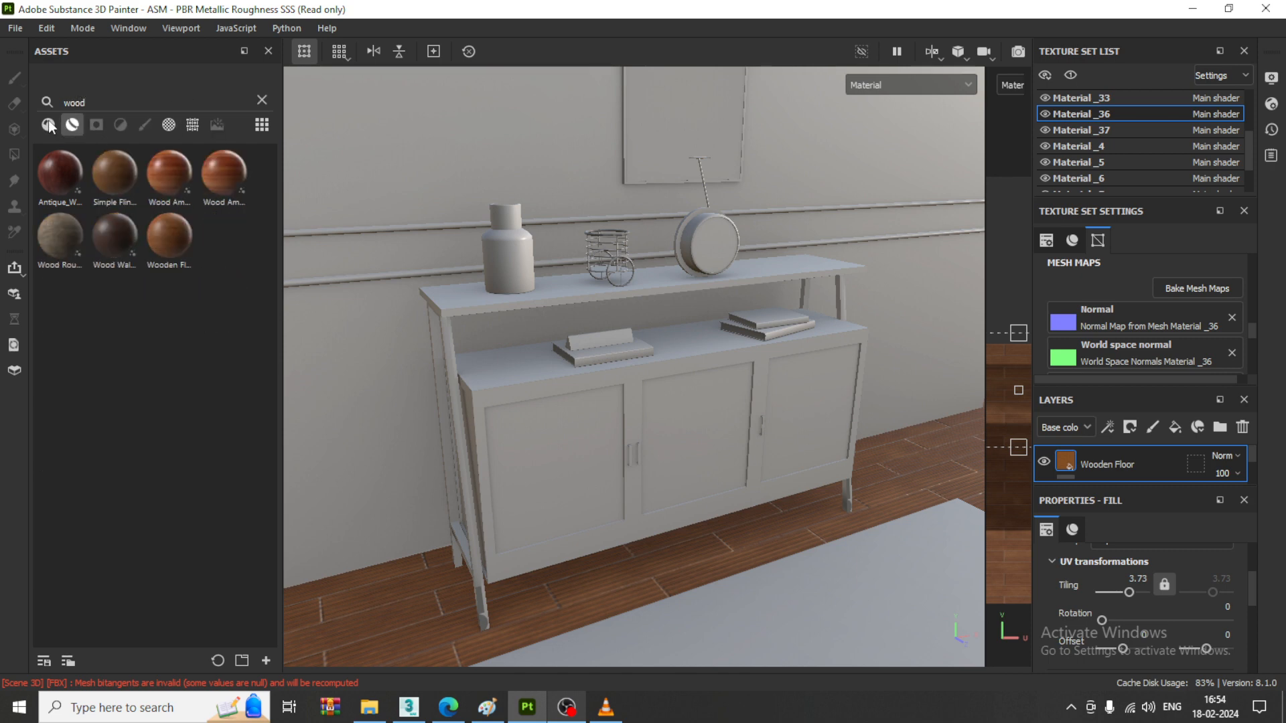
click(49, 126)
click(71, 124)
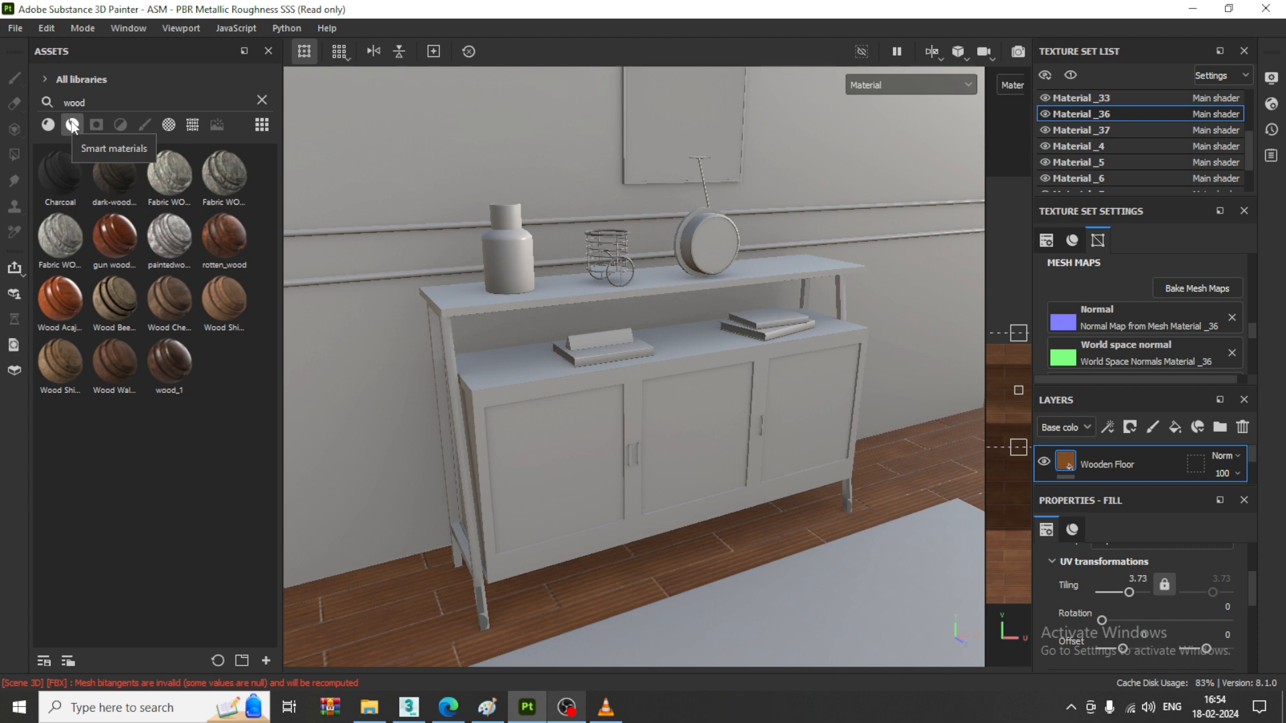
mouse_move(130, 249)
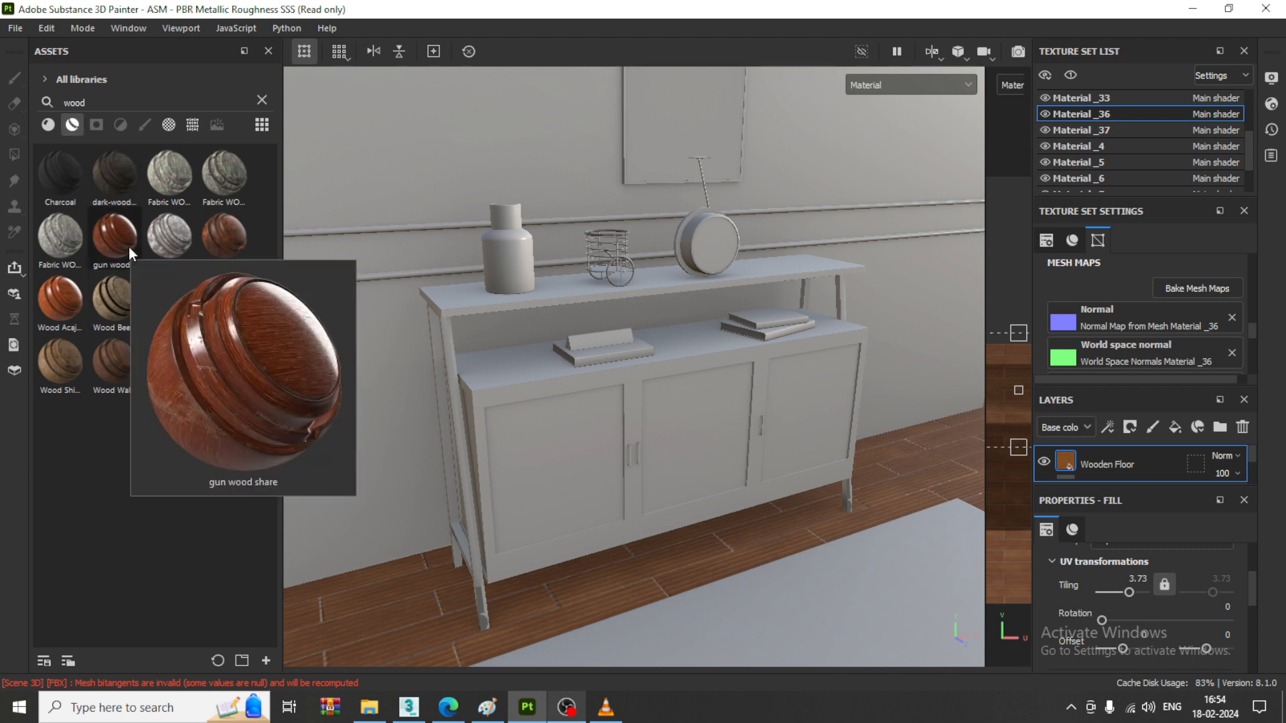
drag(128, 246, 493, 392)
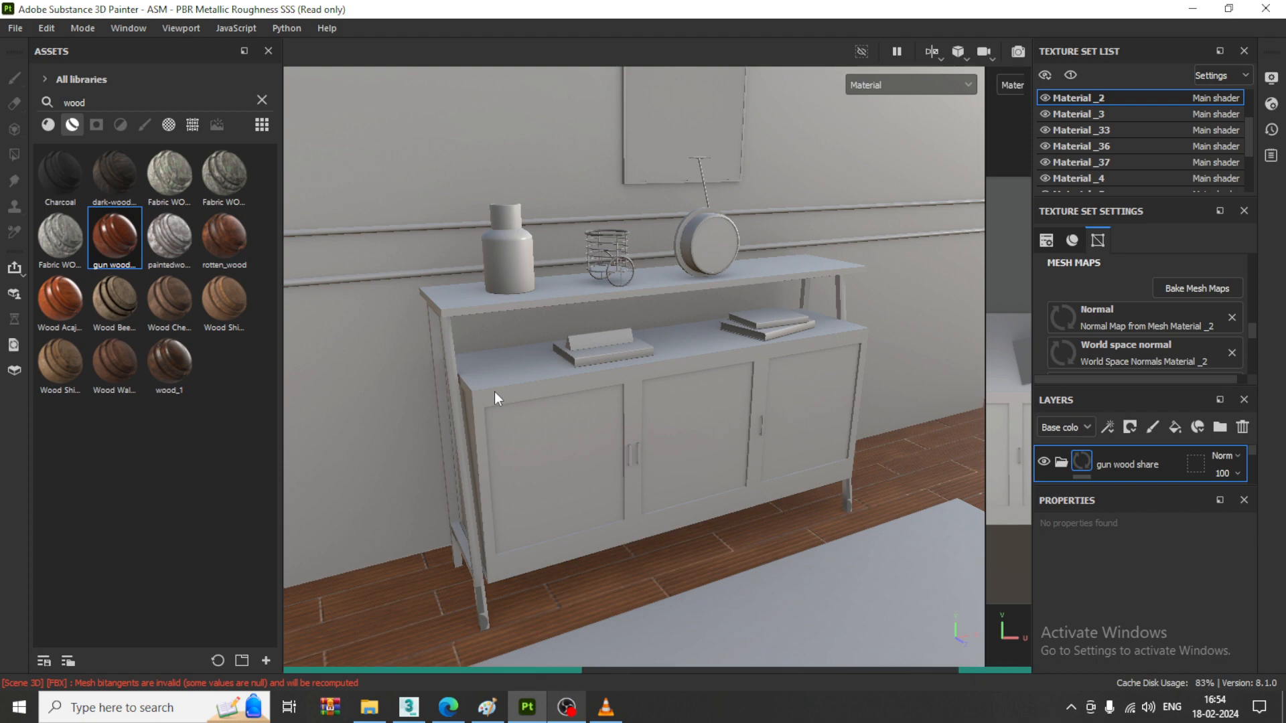
- Apply the gun wood share smart material to the cabinet's top shelf and its supporting legs
scroll(545, 420, up, 4)
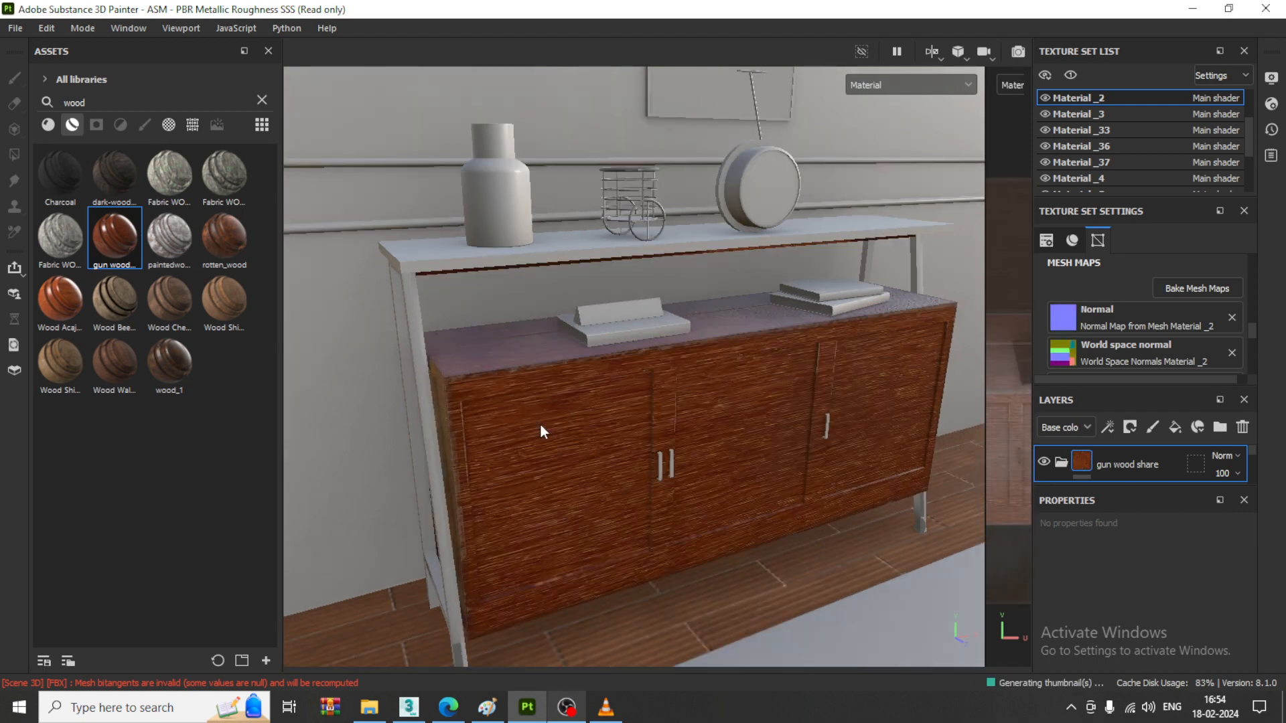
alt+drag(615, 417, 641, 412)
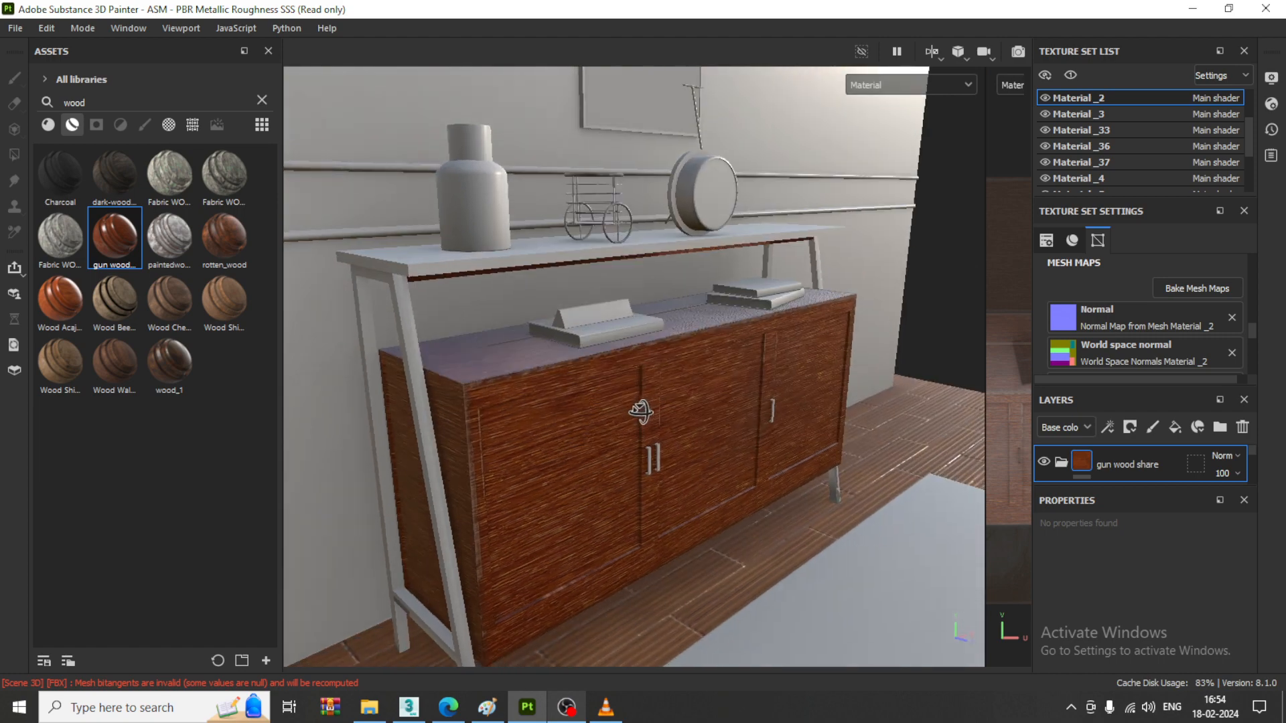
drag(110, 245, 403, 263)
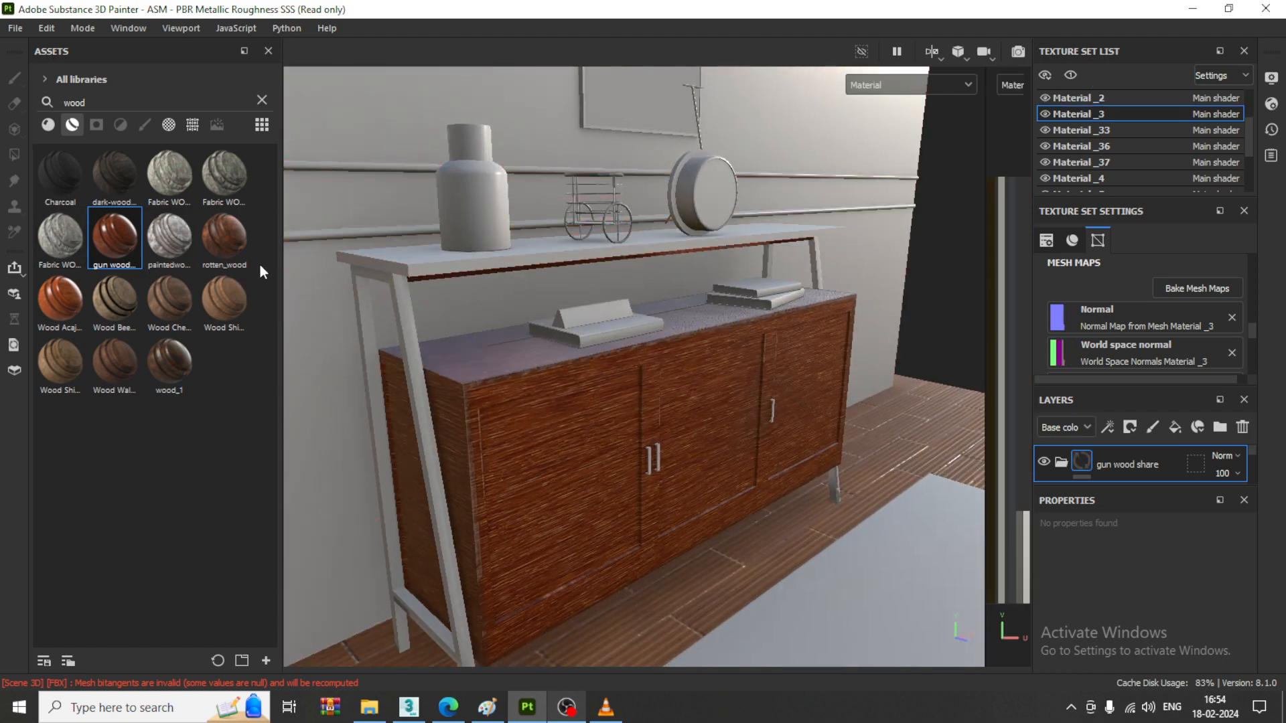
mouse_move(190, 267)
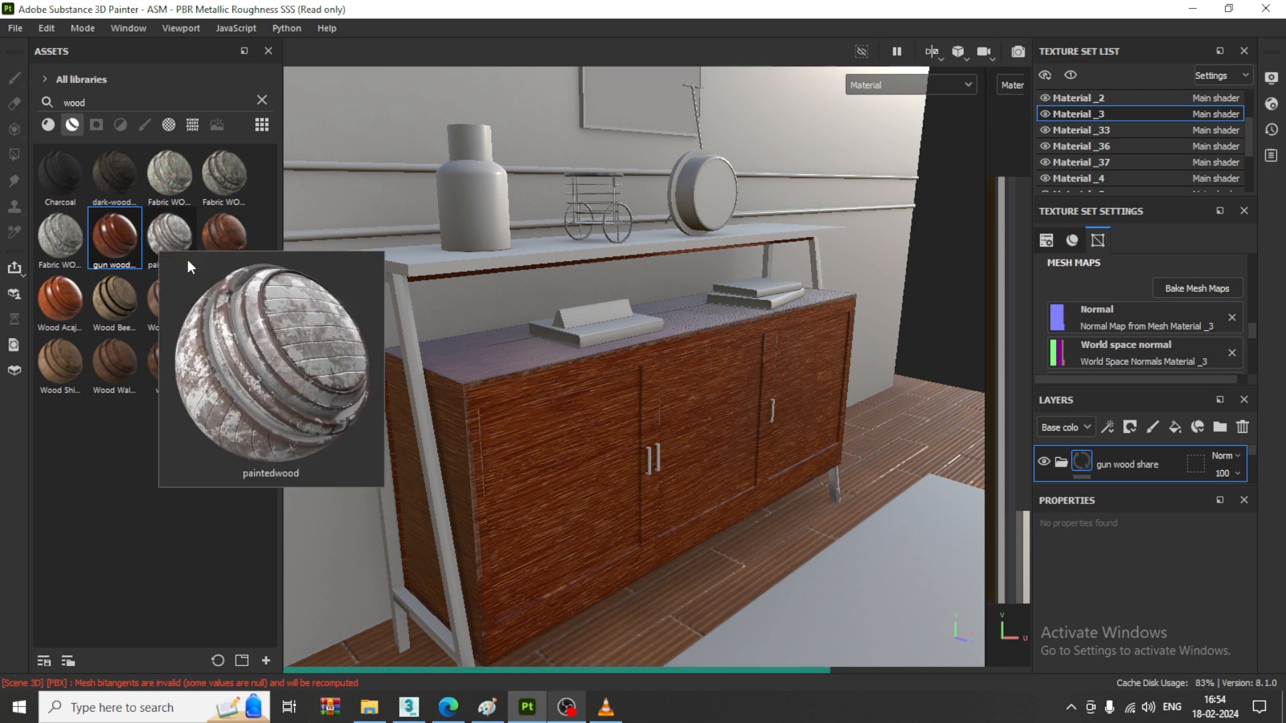
drag(129, 232, 417, 372)
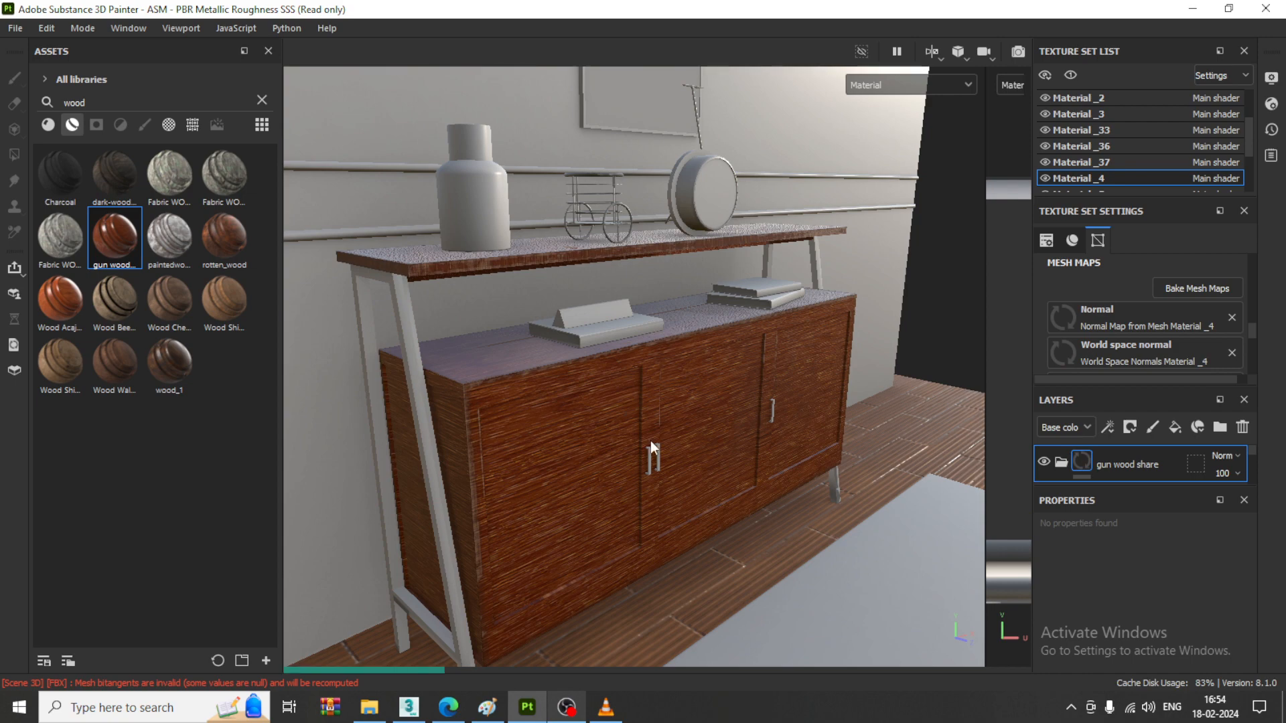
- Apply the Simple Flinish Wood material over the cabinet body
middle_drag(544, 502, 509, 360)
alt+drag(509, 359, 557, 408)
mouse_move(557, 408)
alt+middle_down()
mouse_move(529, 350)
mouse_move(534, 416)
alt+middle_up()
mouse_move(534, 416)
alt+mouse_down()
mouse_move(485, 424)
mouse_move(541, 425)
alt+mouse_up()
scroll(509, 396, up, 1)
scroll(509, 396, up, 1)
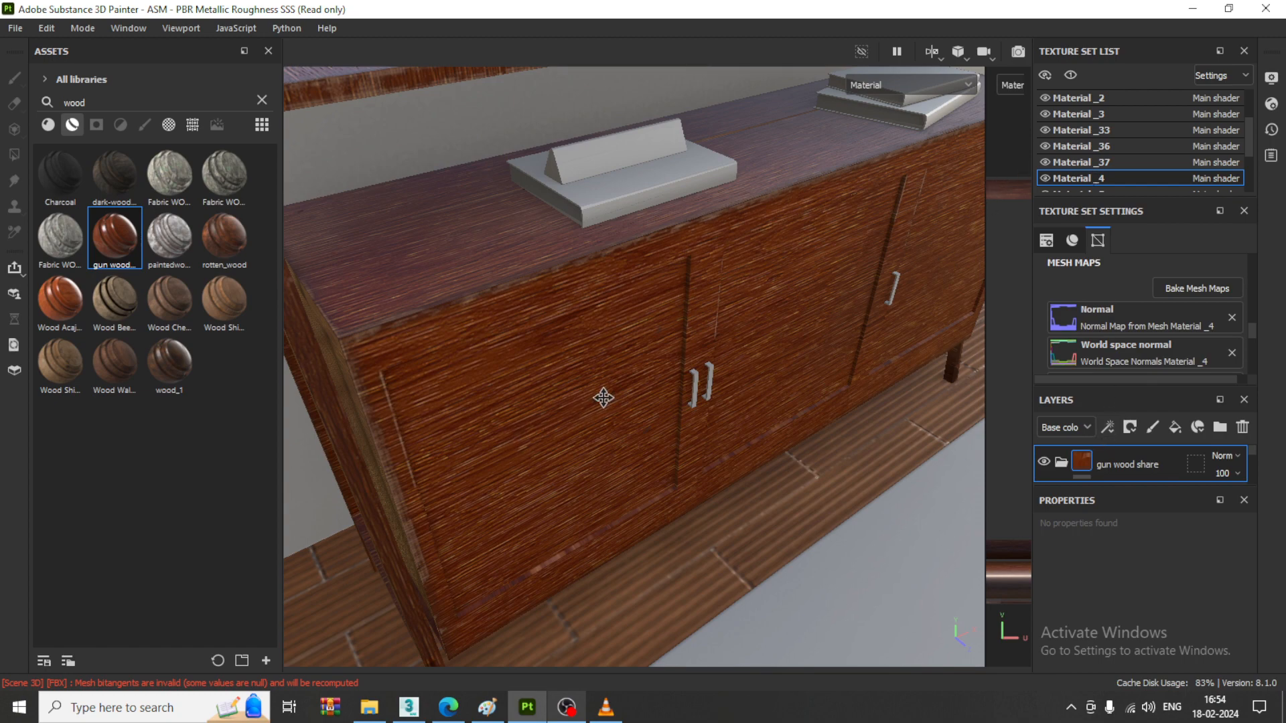
alt+middle_drag(603, 398, 694, 368)
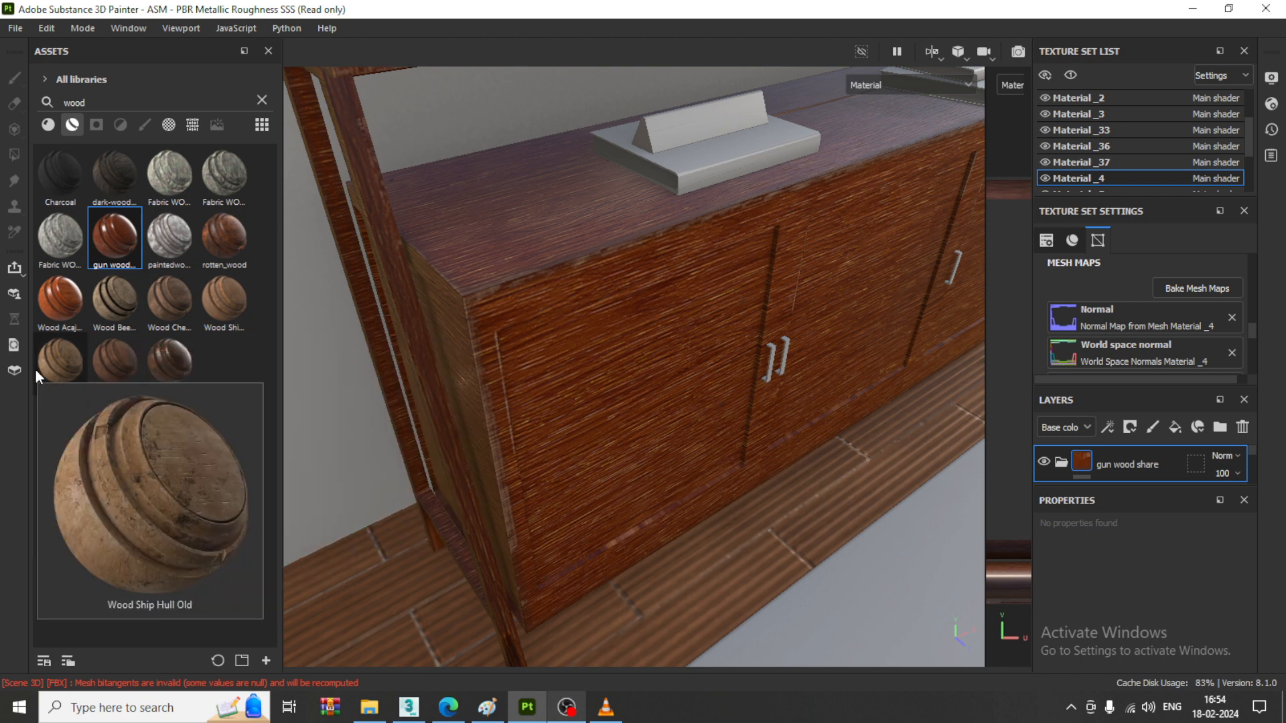
click(50, 126)
mouse_move(163, 237)
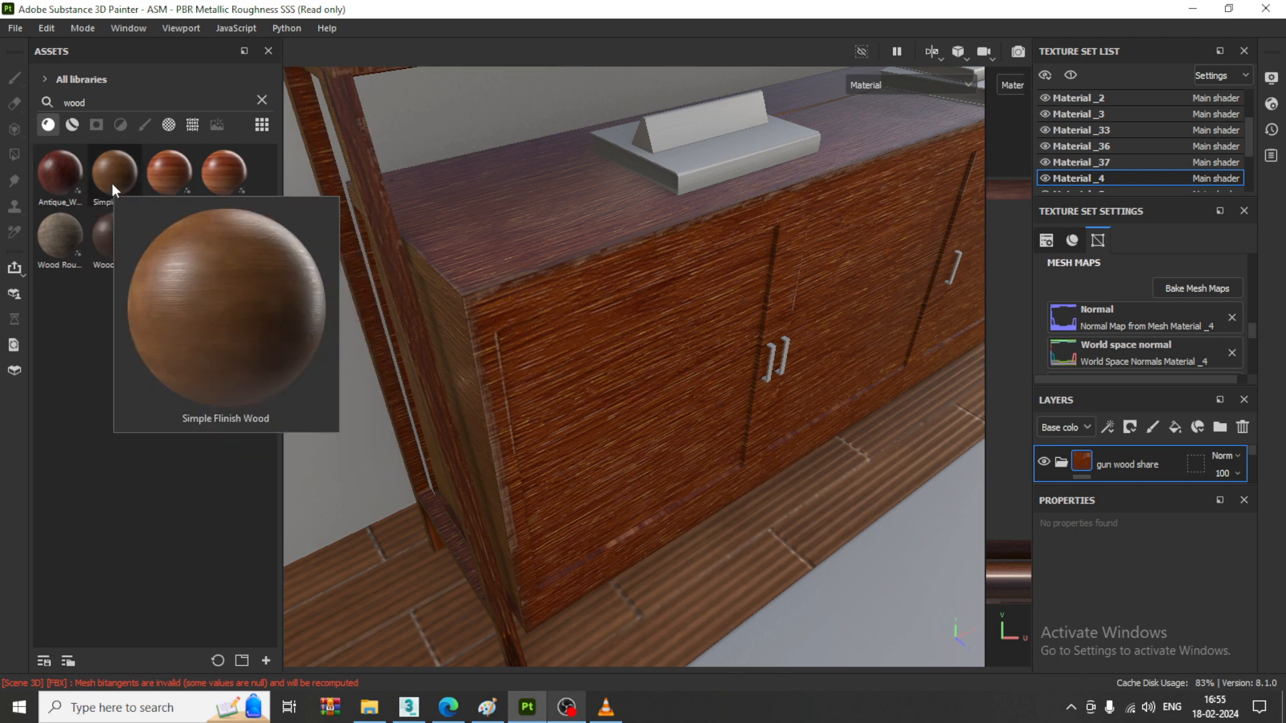
drag(113, 185, 610, 264)
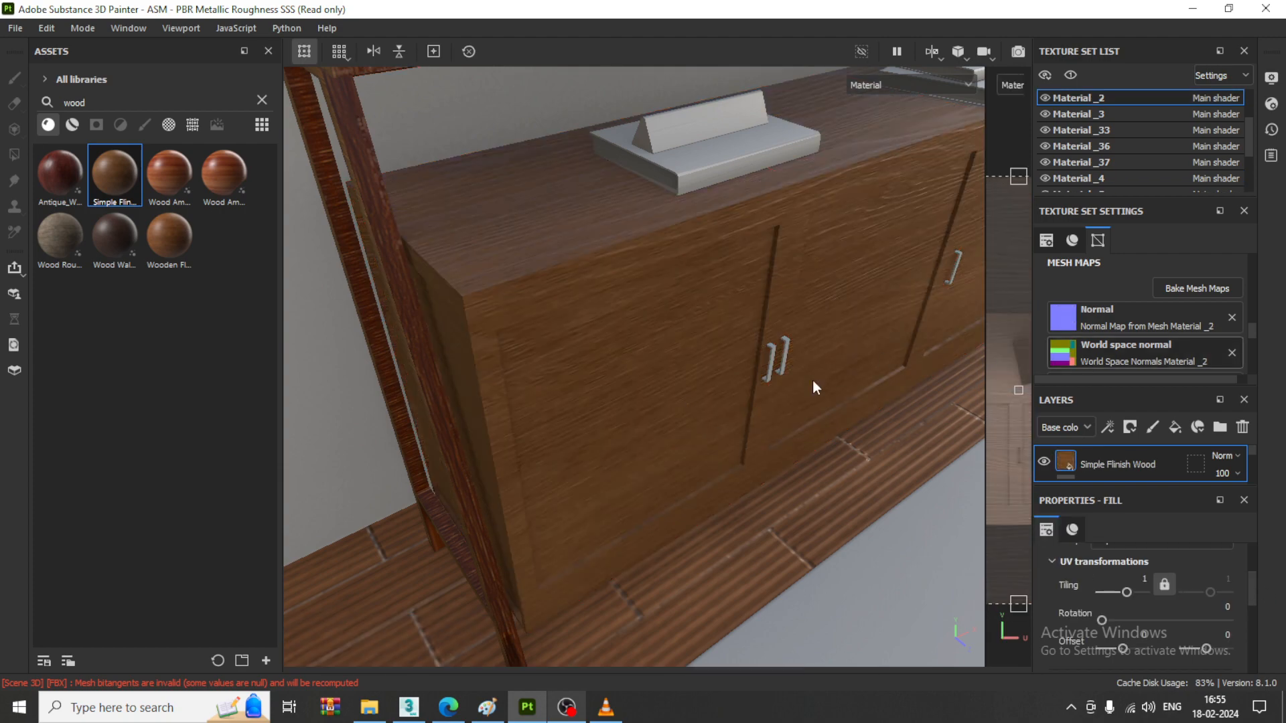
- Add a black mask to the Simple Flinish Wood layer and fill it with a Metal Edge Wear generator
alt+drag(815, 401, 779, 383)
scroll(780, 383, up, 1)
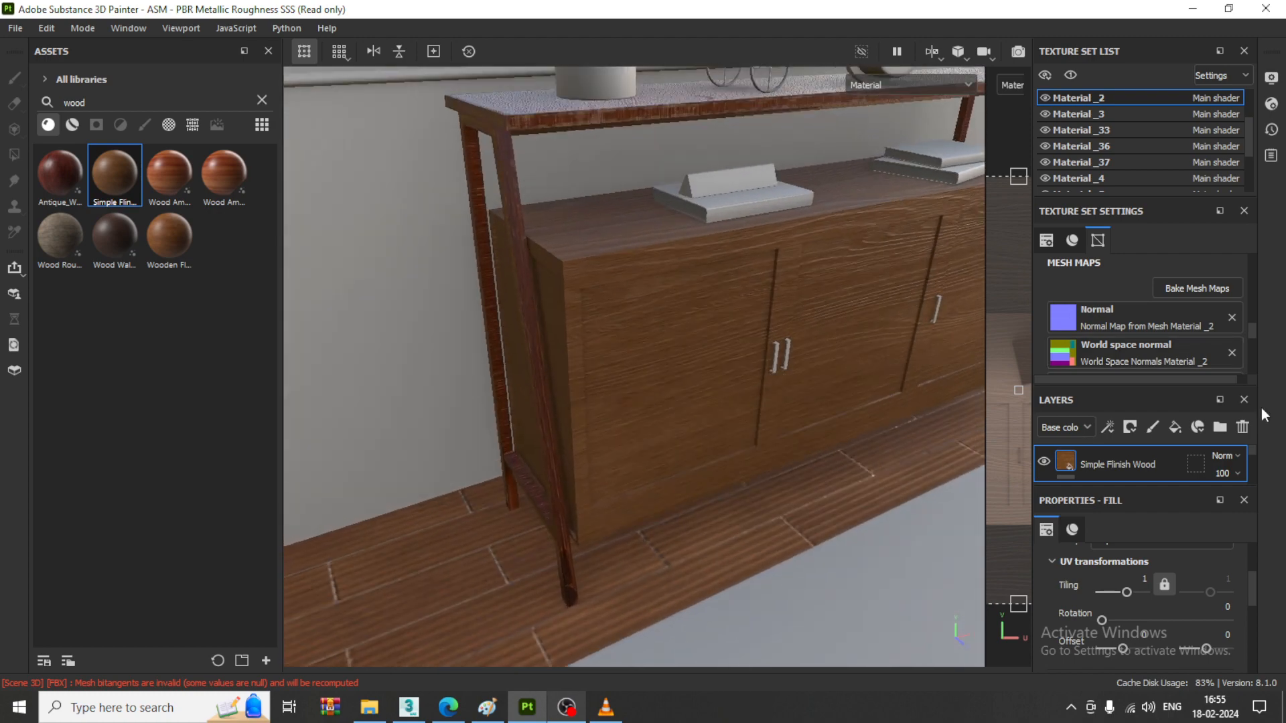
click(1132, 428)
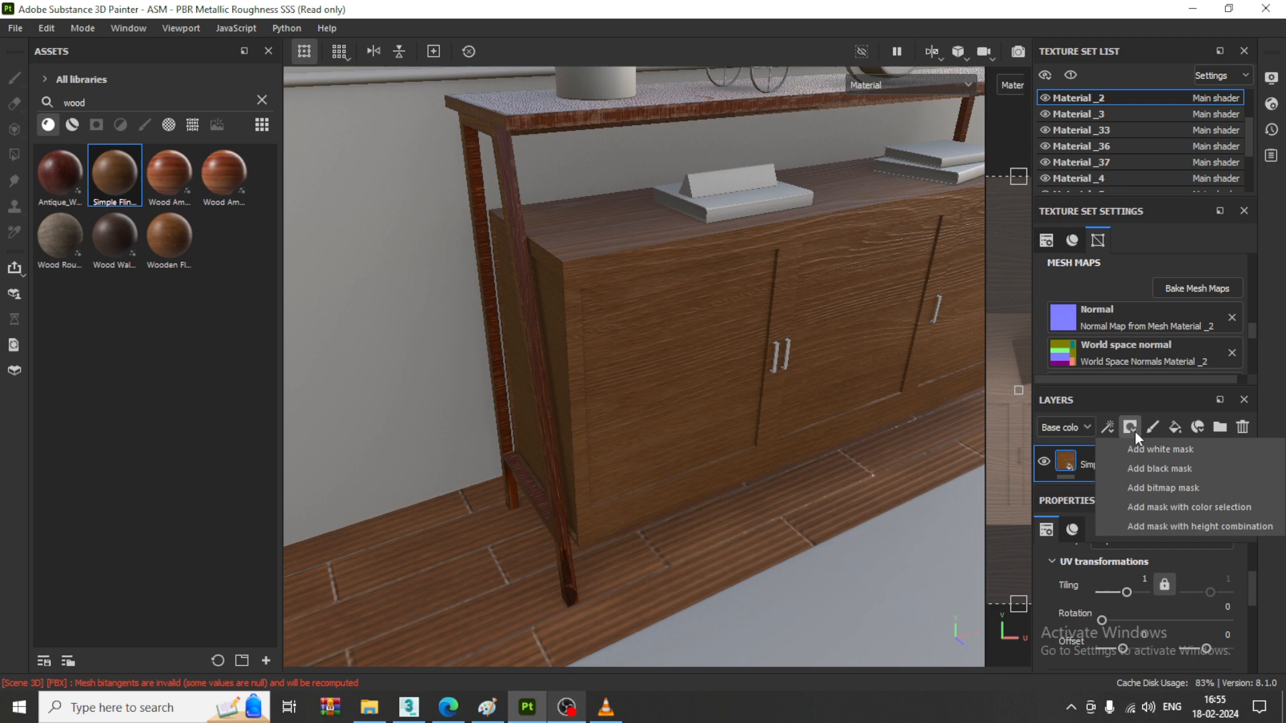
click(1161, 469)
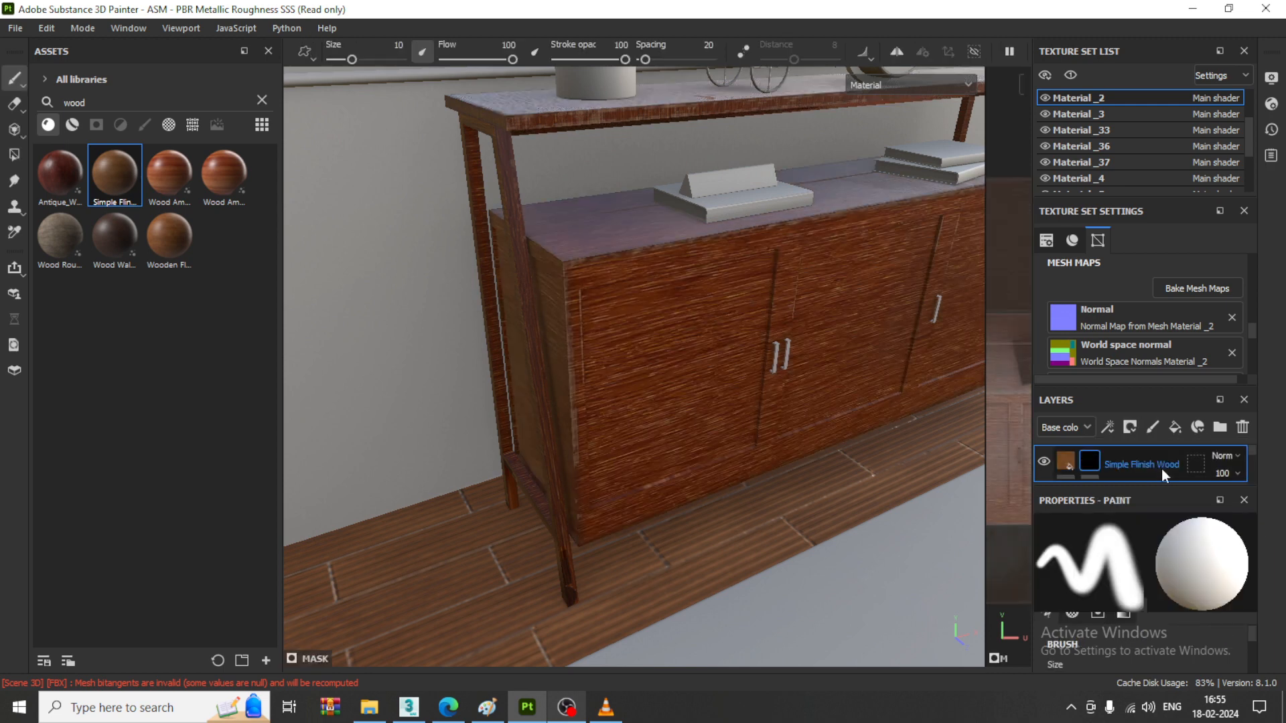
click(1108, 427)
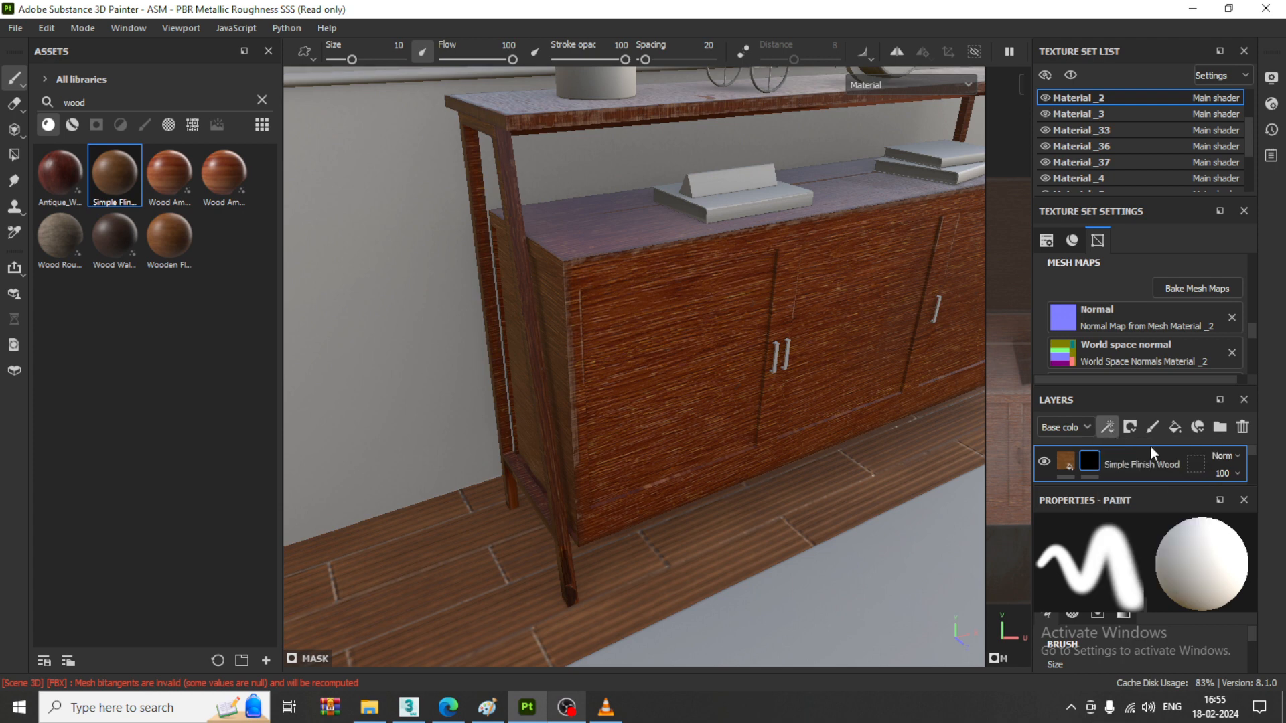
click(1144, 576)
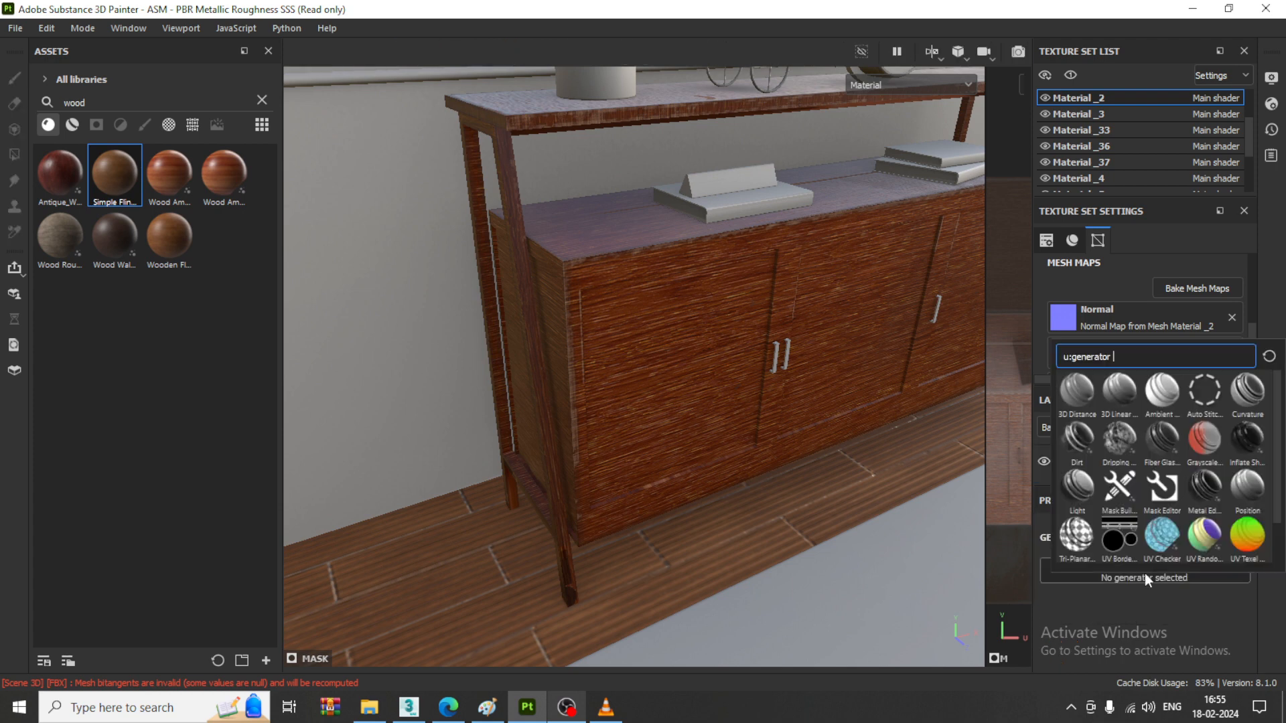
click(1205, 484)
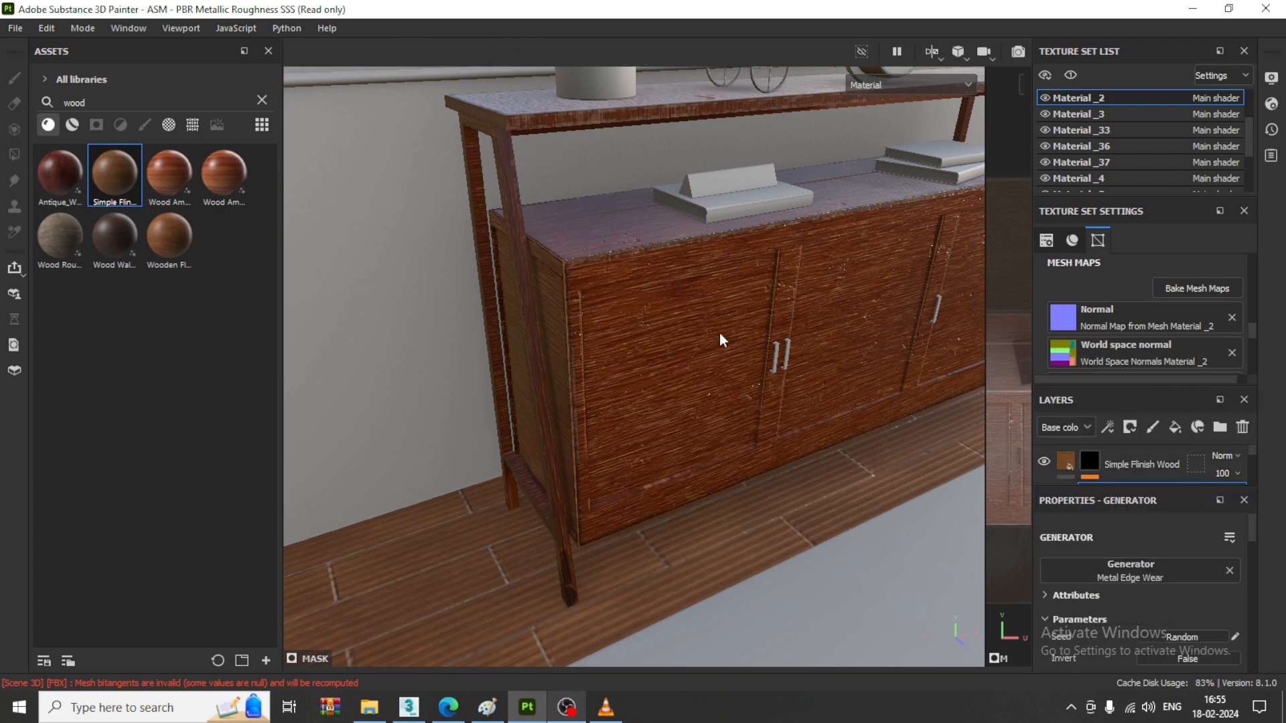
- Adjust the Wear Level of the Metal Edge Wear generator on the Simple Flinish Wood mask
scroll(720, 332, up, 3)
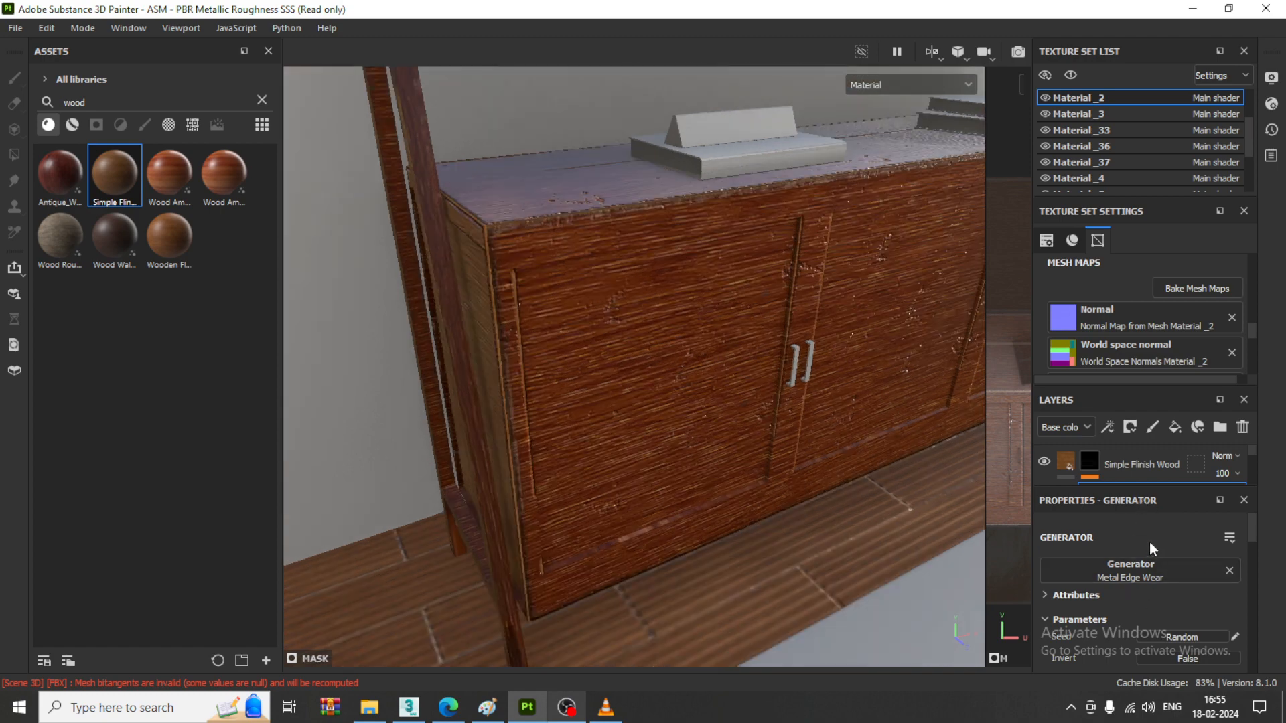
scroll(1163, 576, down, 3)
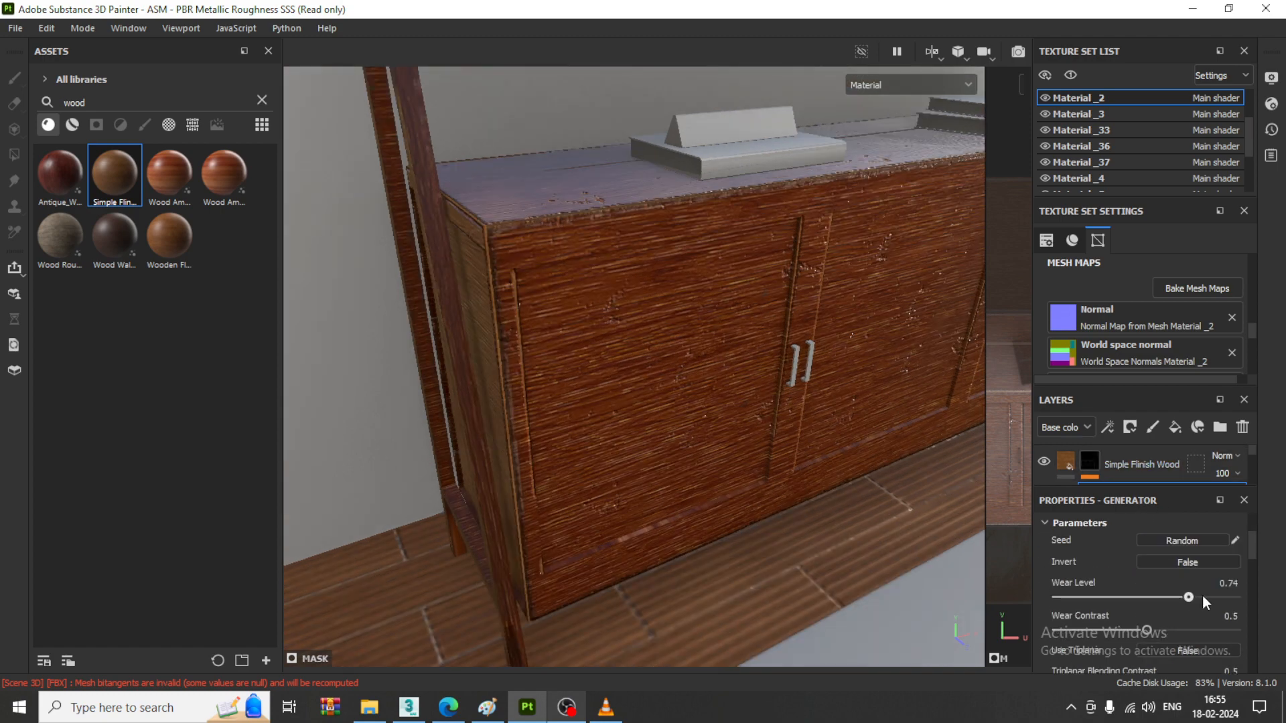
drag(1203, 596, 1168, 597)
click(1185, 596)
click(1171, 596)
- Apply the Antique_Wood material as a new fill over the cabinet body
drag(59, 173, 644, 303)
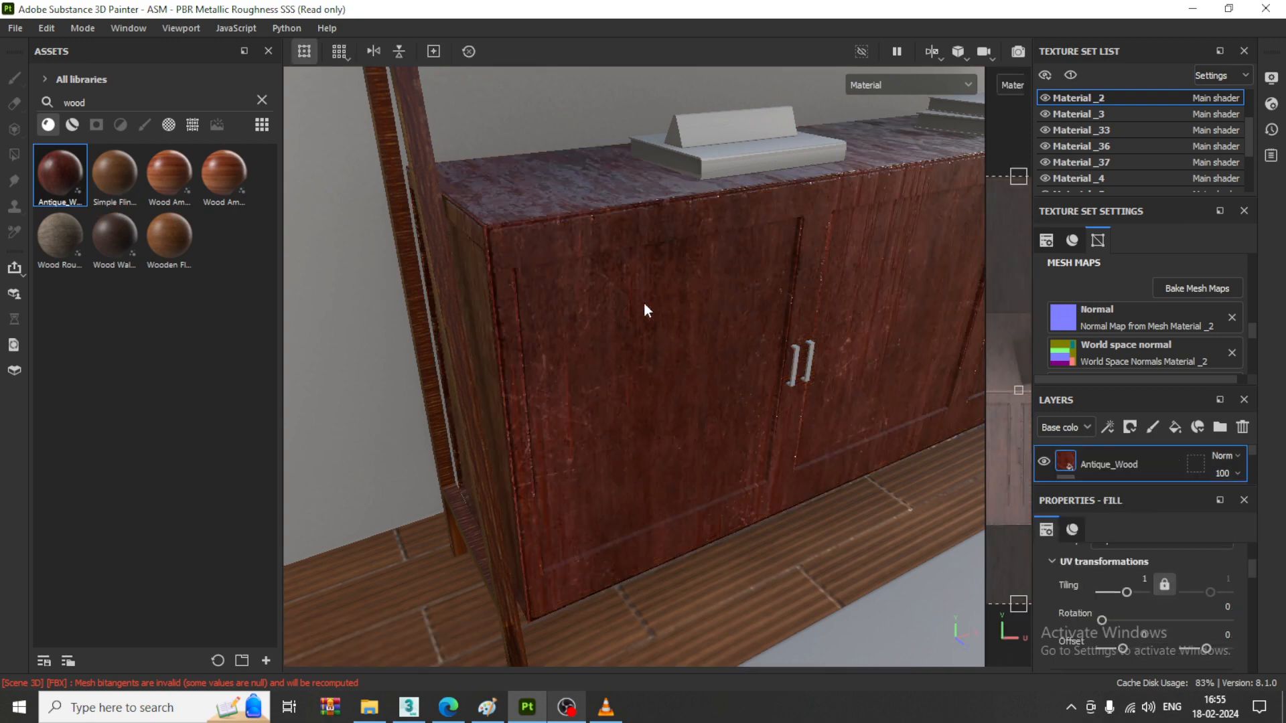
- Delete the gun wood share folder from the cabinet body's layer stack
scroll(644, 305, down, 3)
alt+middle_drag(728, 305, 666, 338)
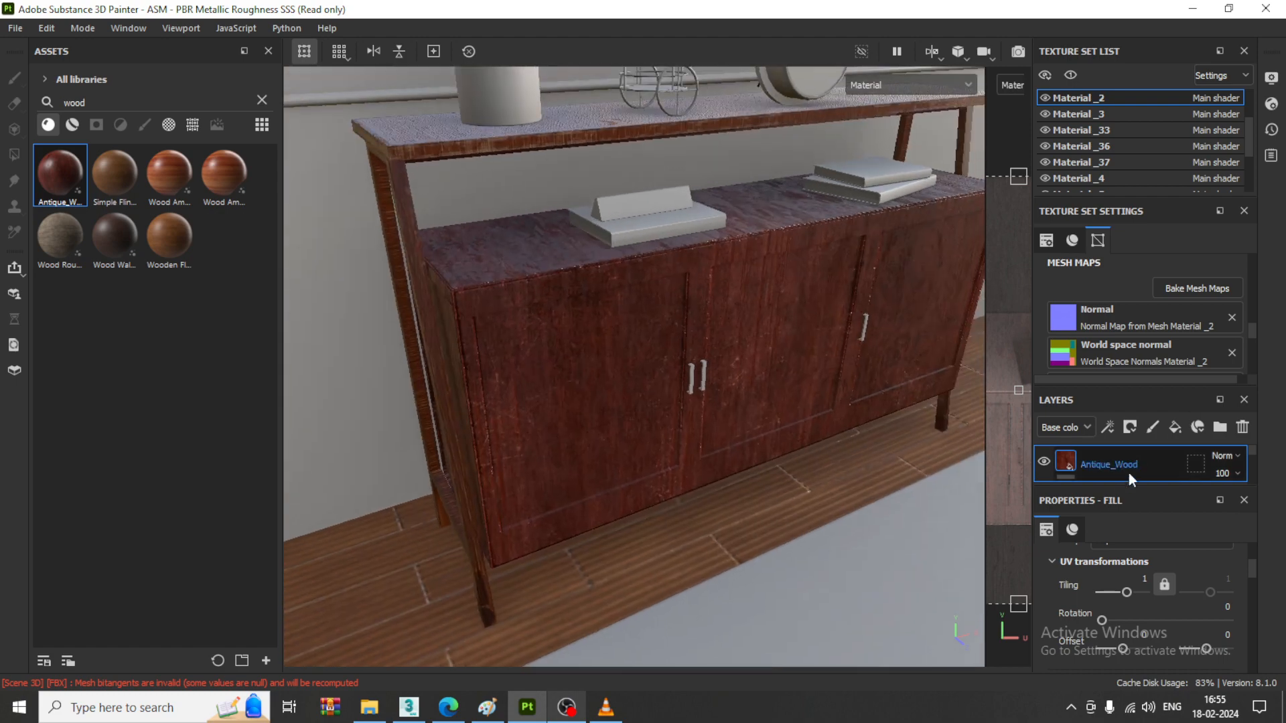
scroll(1125, 475, down, 2)
scroll(1127, 476, down, 2)
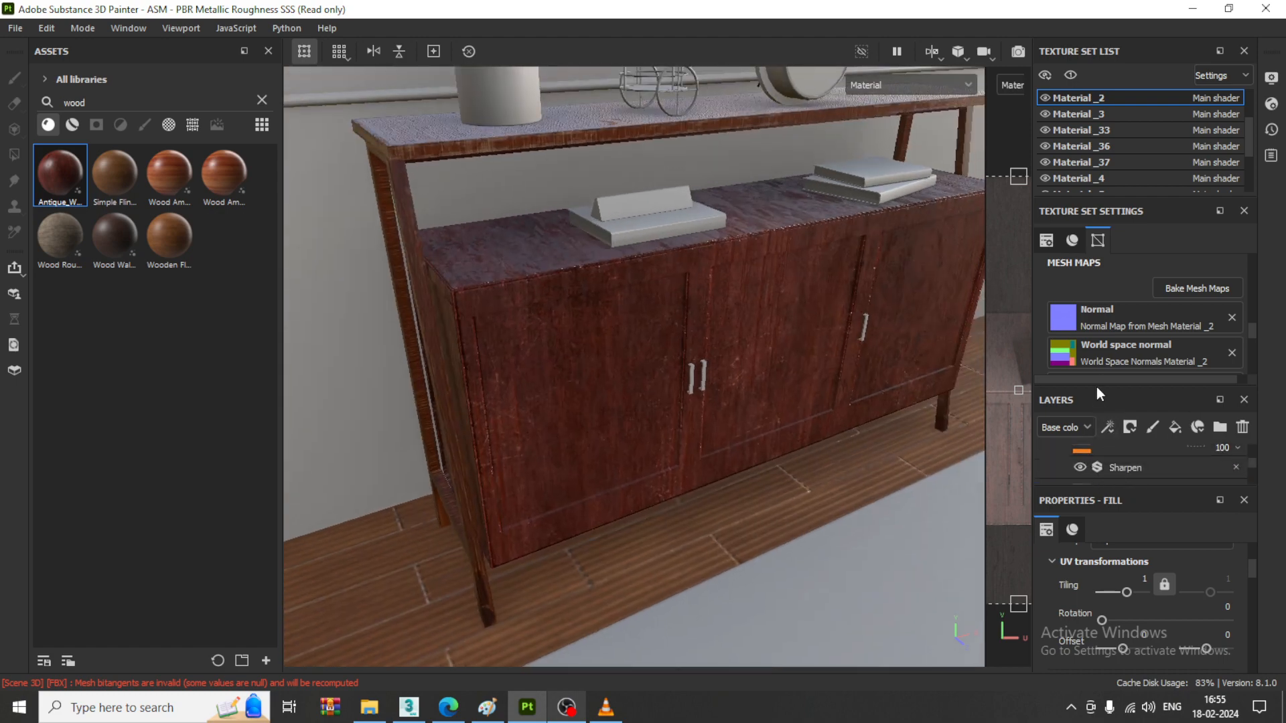
drag(1102, 384, 1102, 321)
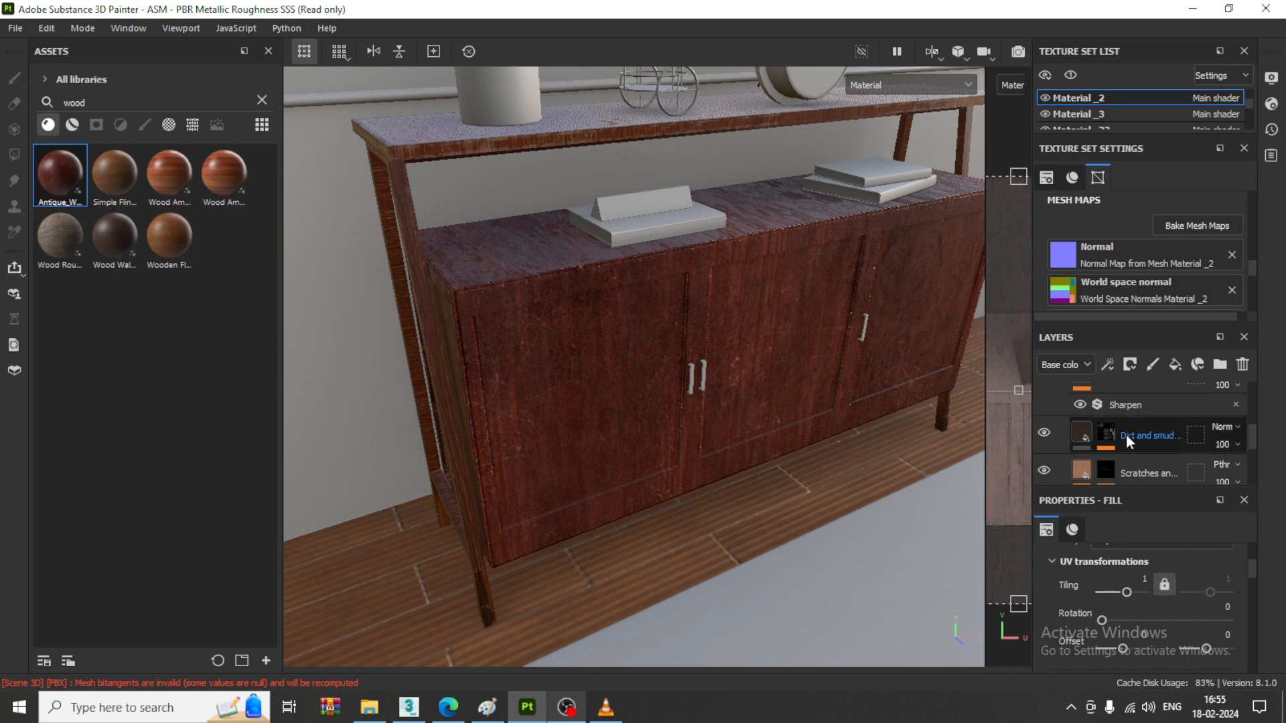
click(1061, 435)
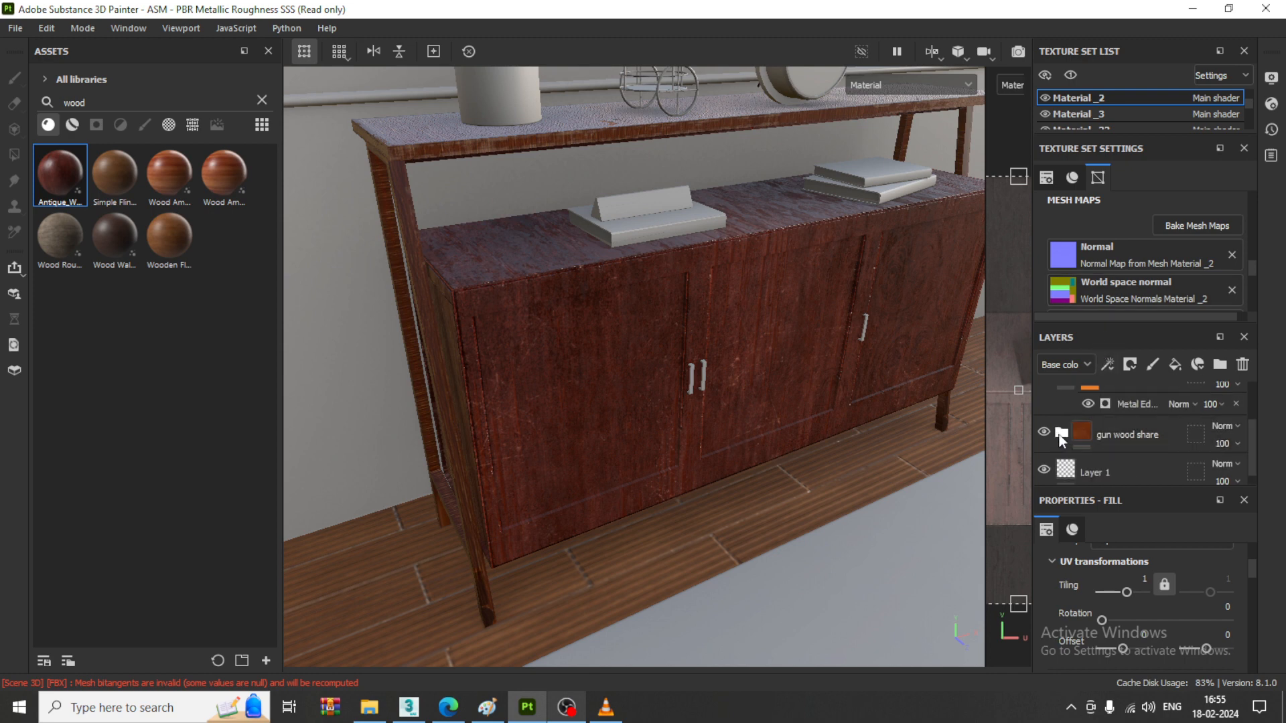
double_click(1106, 437)
click(1131, 430)
key(Delete)
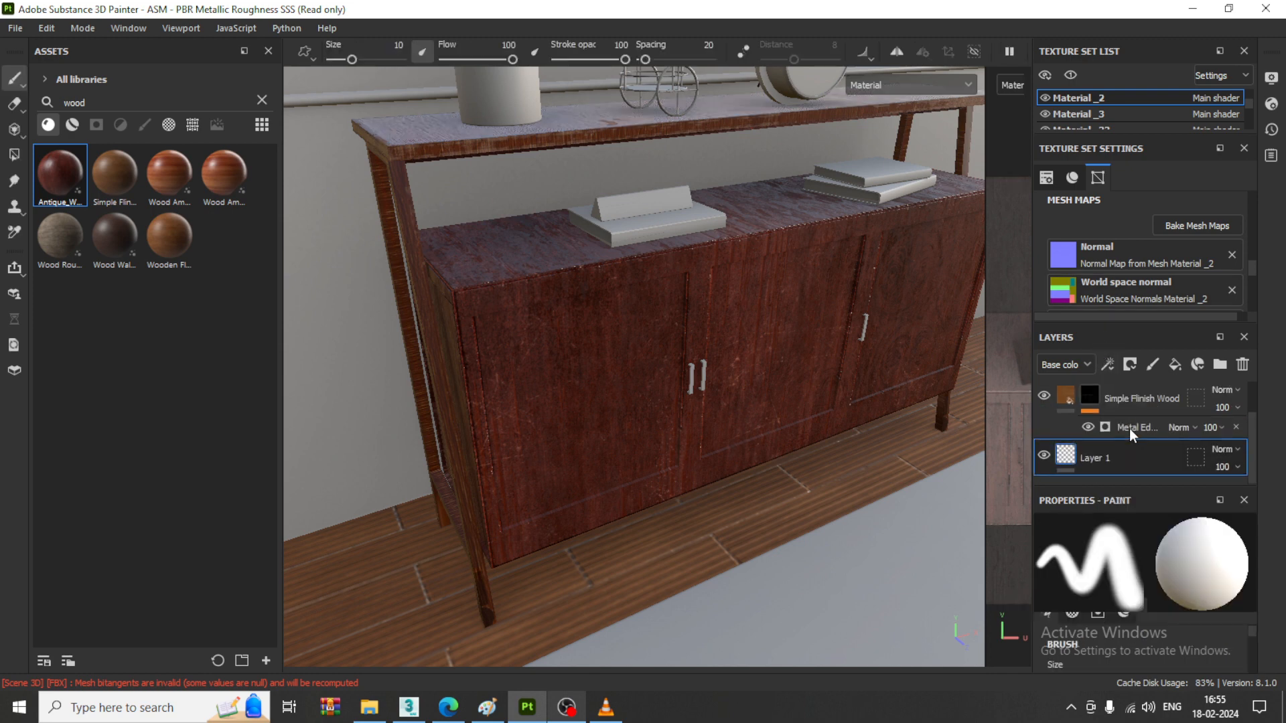
- Delete the masked Simple Flinish Wood layer beneath Antique_Wood in the cabinet body's stack
scroll(1102, 434, up, 2)
click(1066, 439)
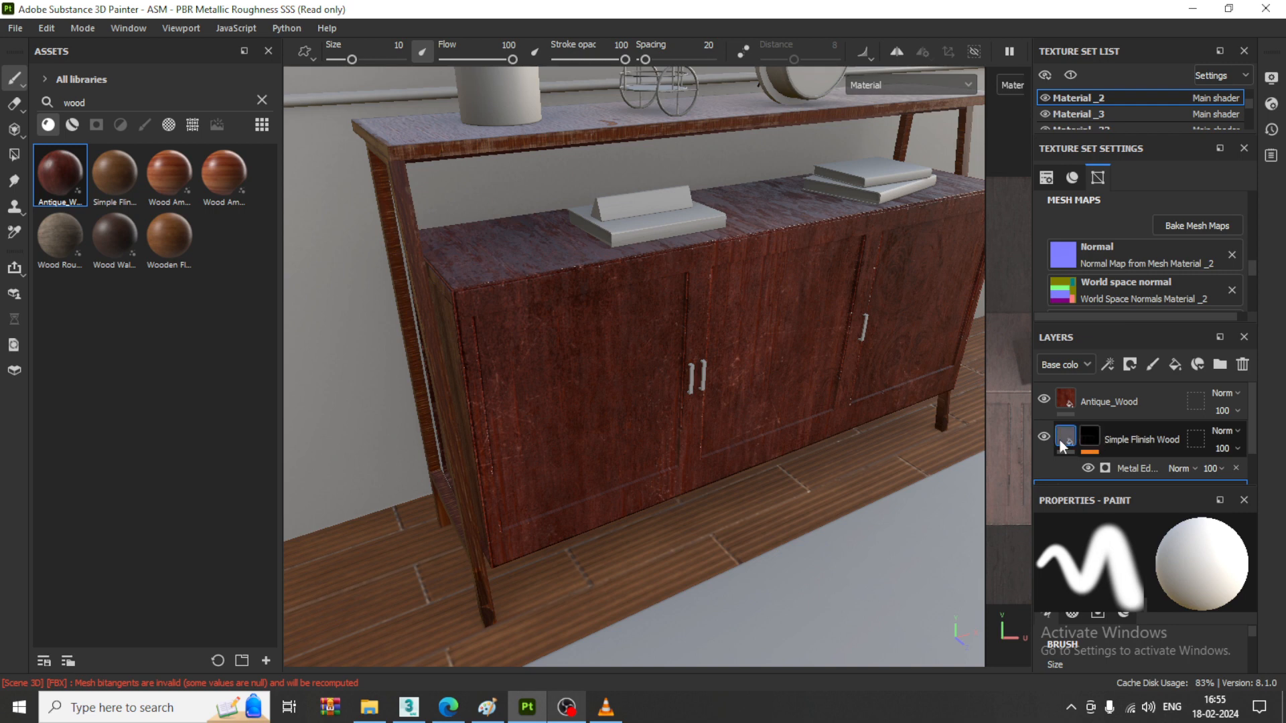
key(Delete)
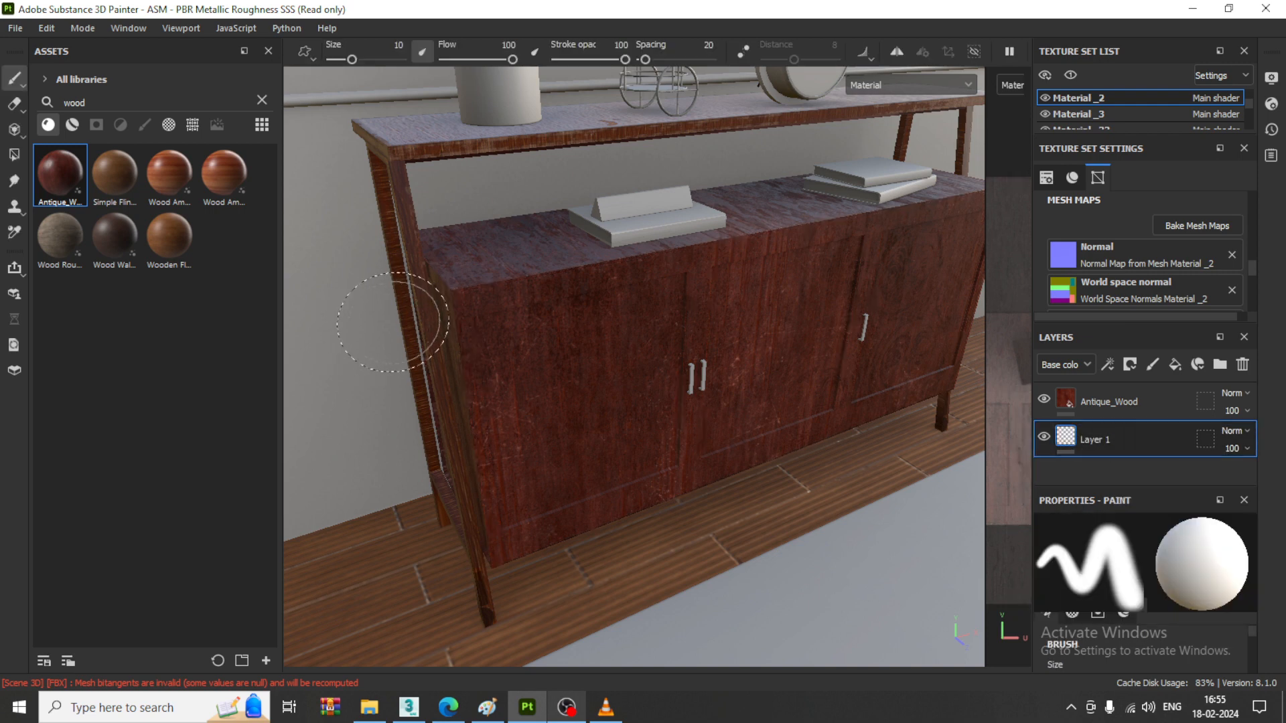
- Try the Simple Flinish Wood material as a new fill over the cabinet body
mouse_move(108, 186)
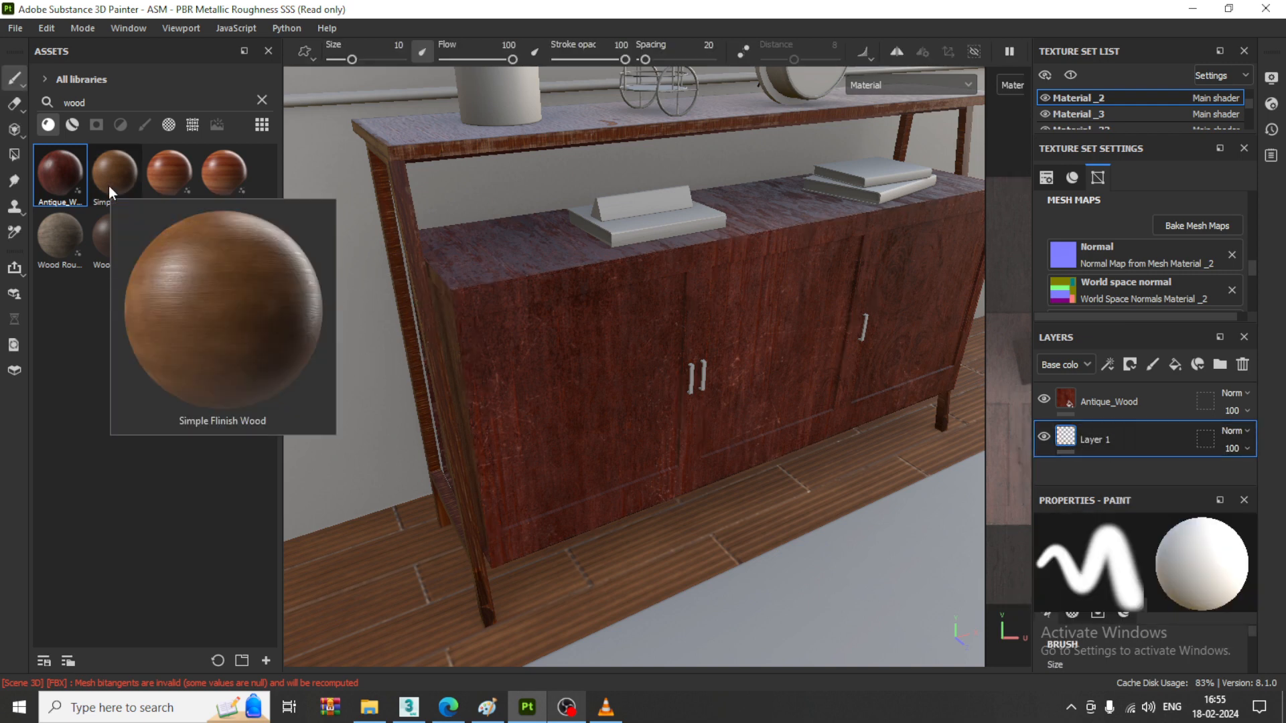
drag(108, 186, 612, 379)
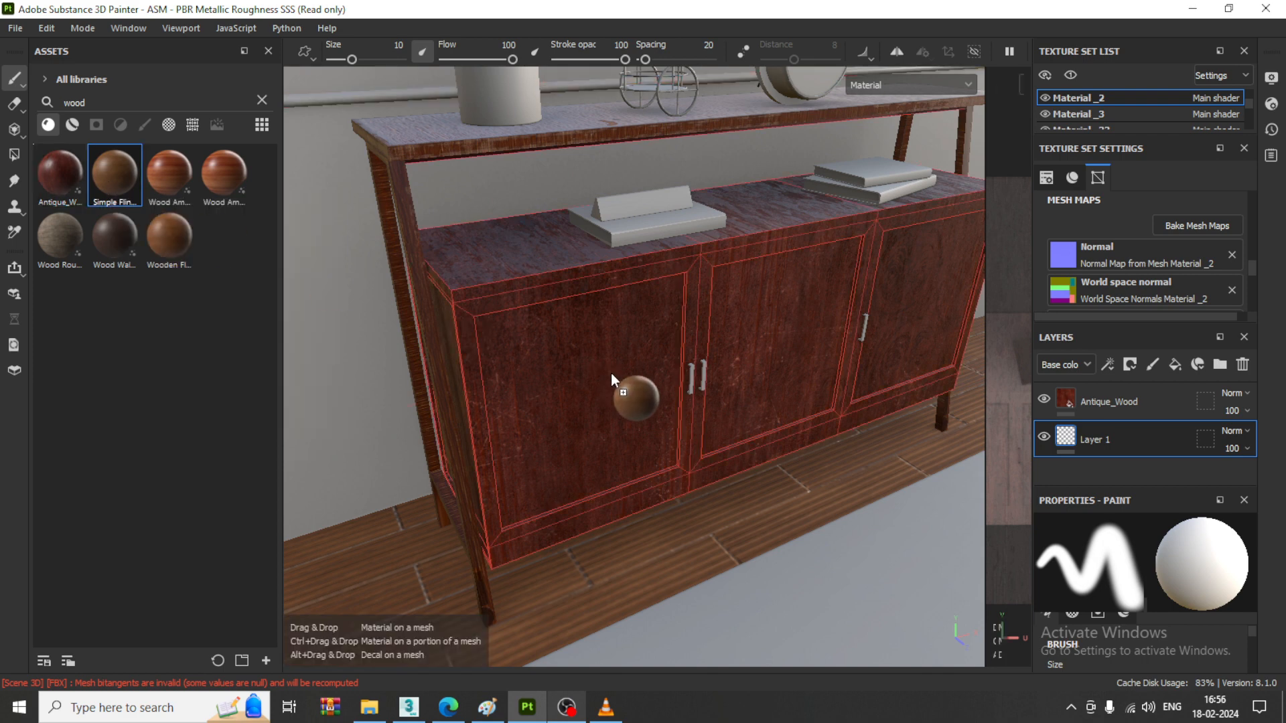
drag(611, 379, 612, 379)
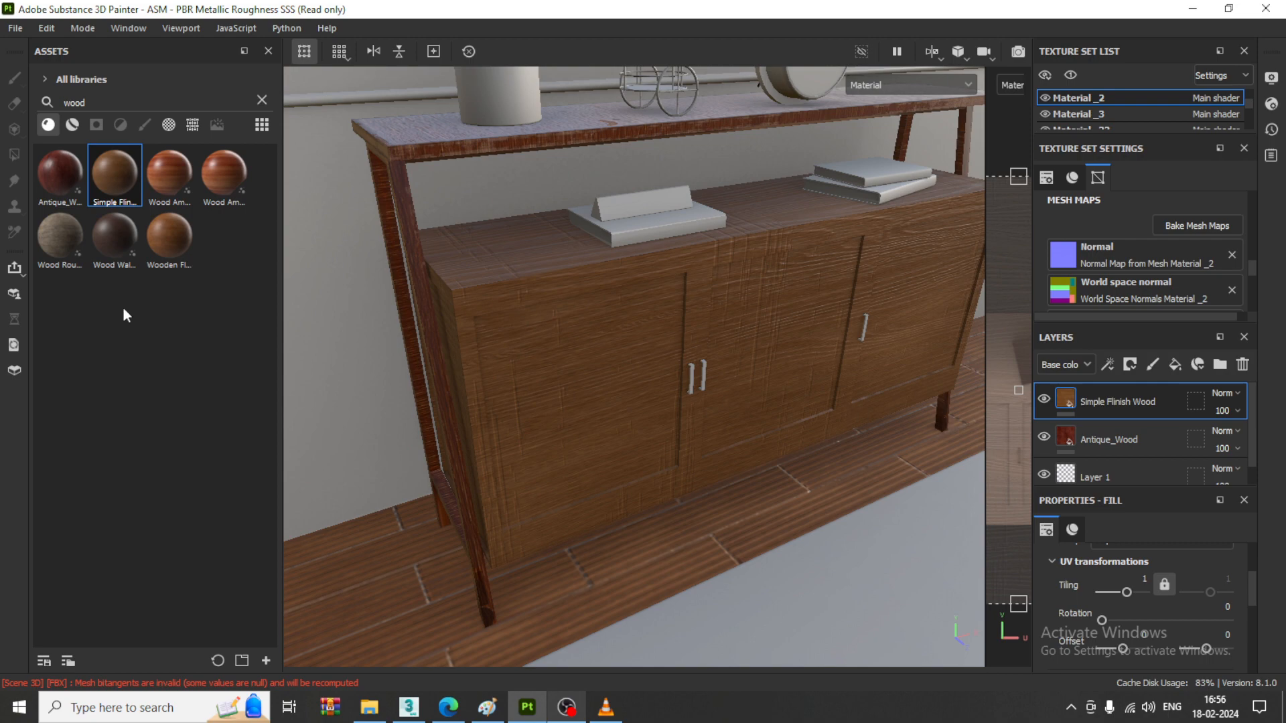
key(ctrl+z)
- Apply the Wood American Cherry material over the cabinet body and give its layer a black mask
drag(166, 174, 567, 349)
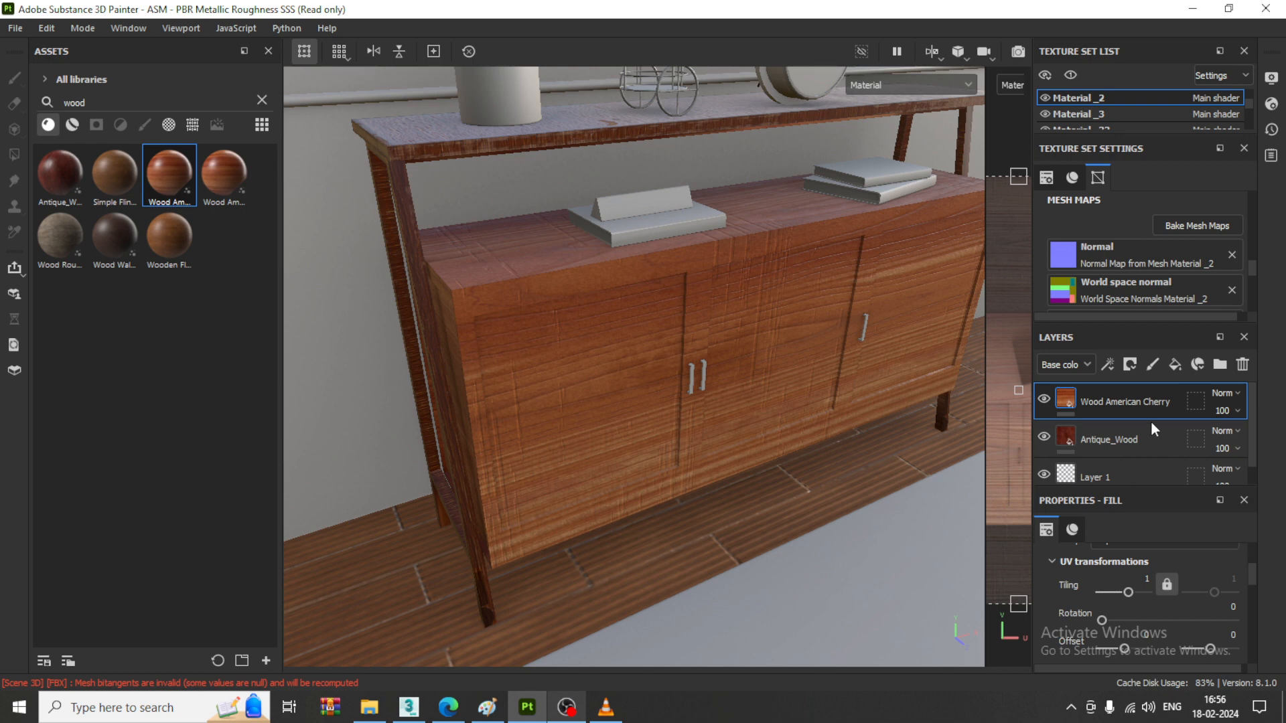
click(1129, 364)
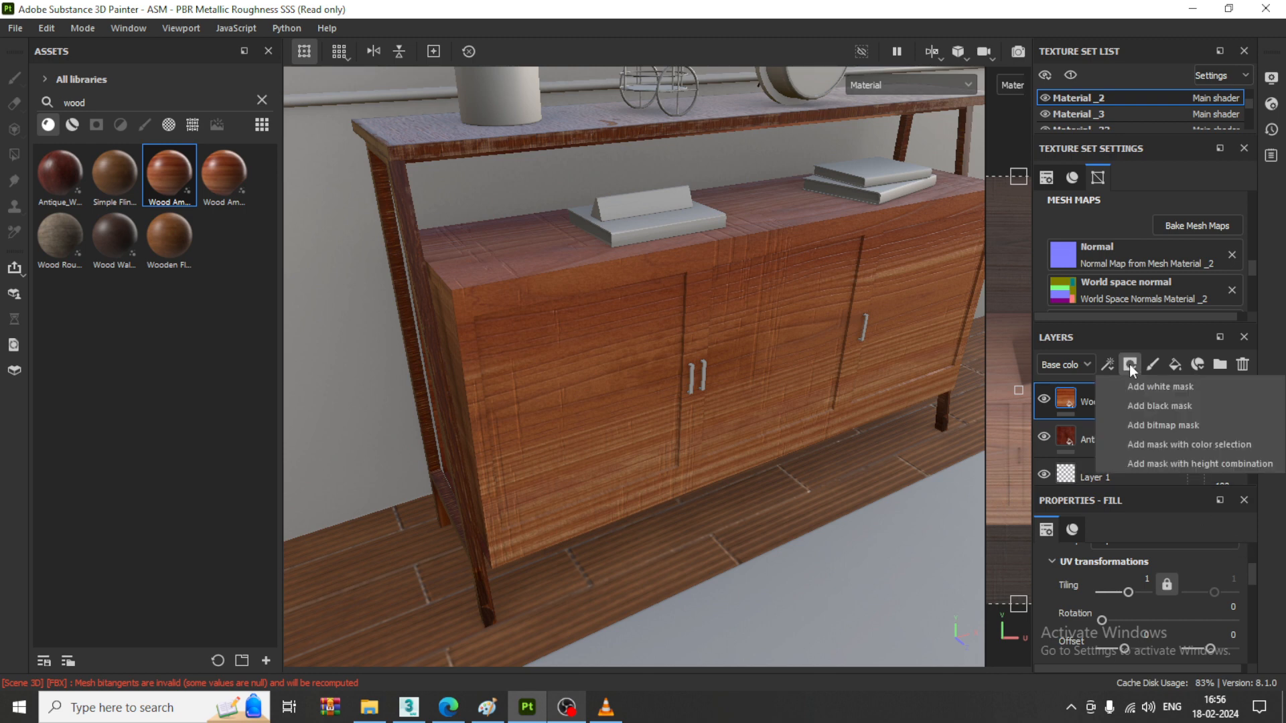
click(1156, 406)
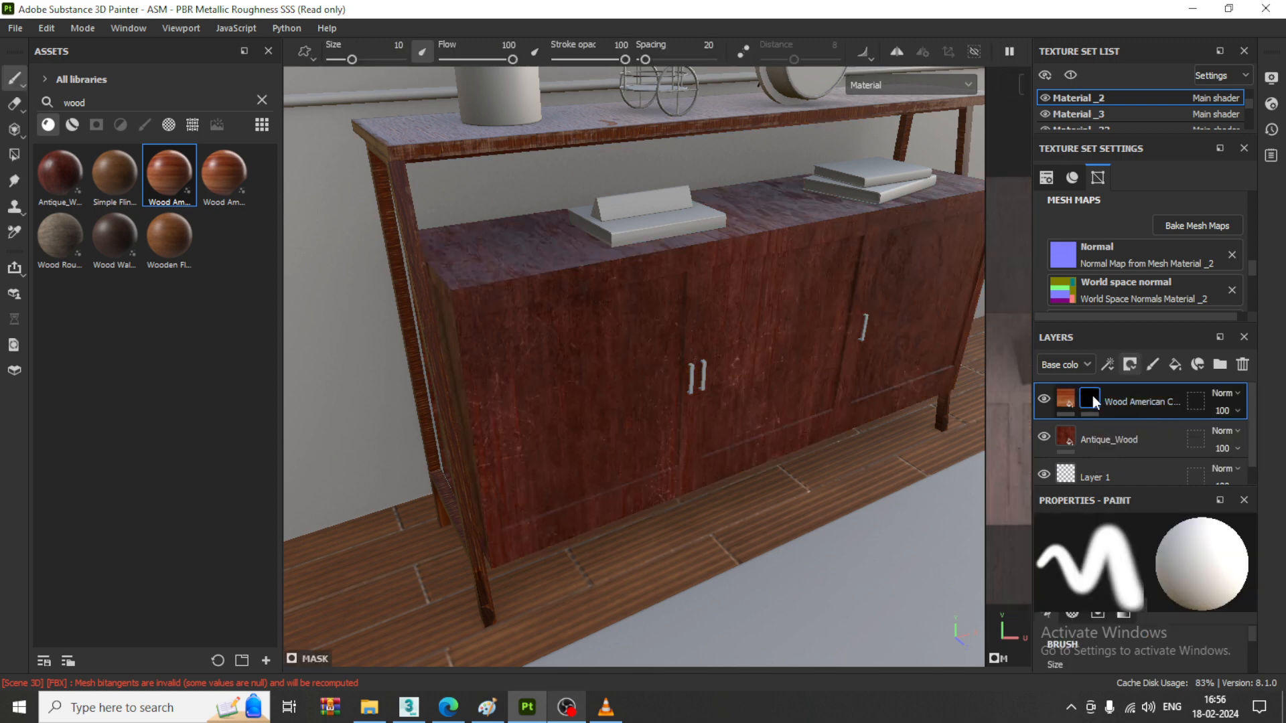
- Add a Metal Edge Wear generator to the cabinet body's Wood American Cherry mask and raise its Wear Level slightly
click(1108, 366)
click(1152, 392)
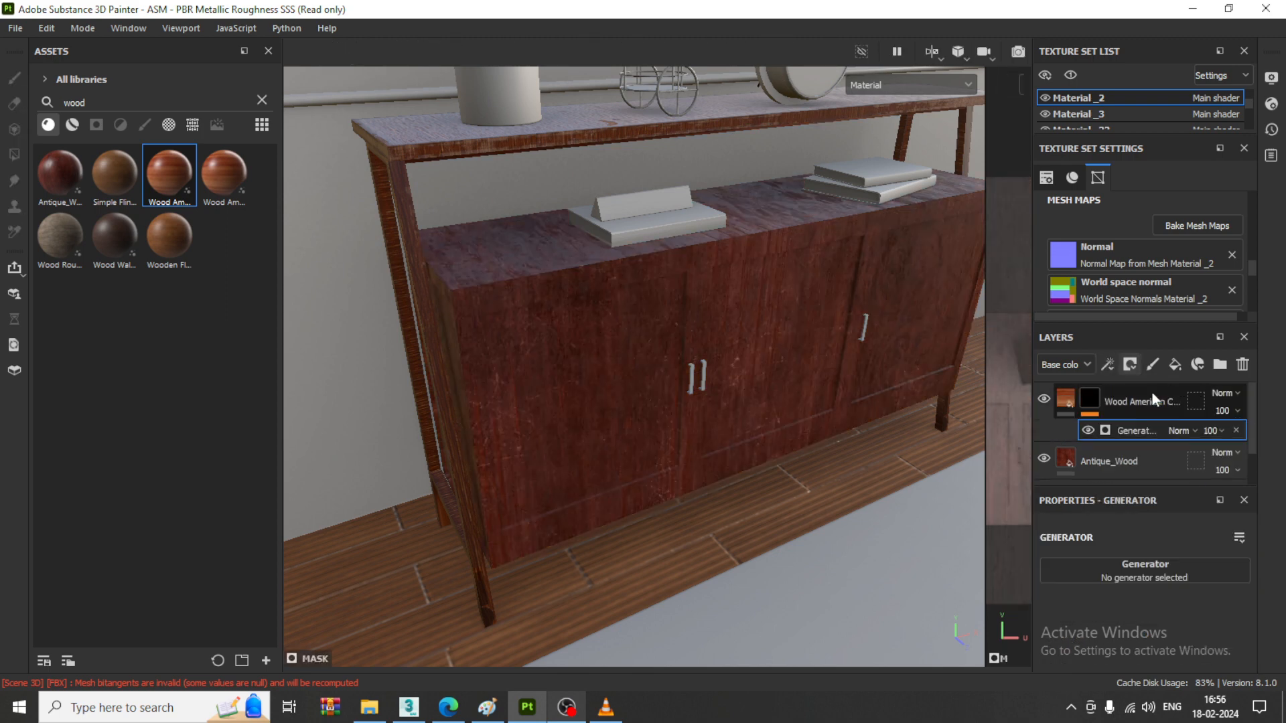
click(1168, 570)
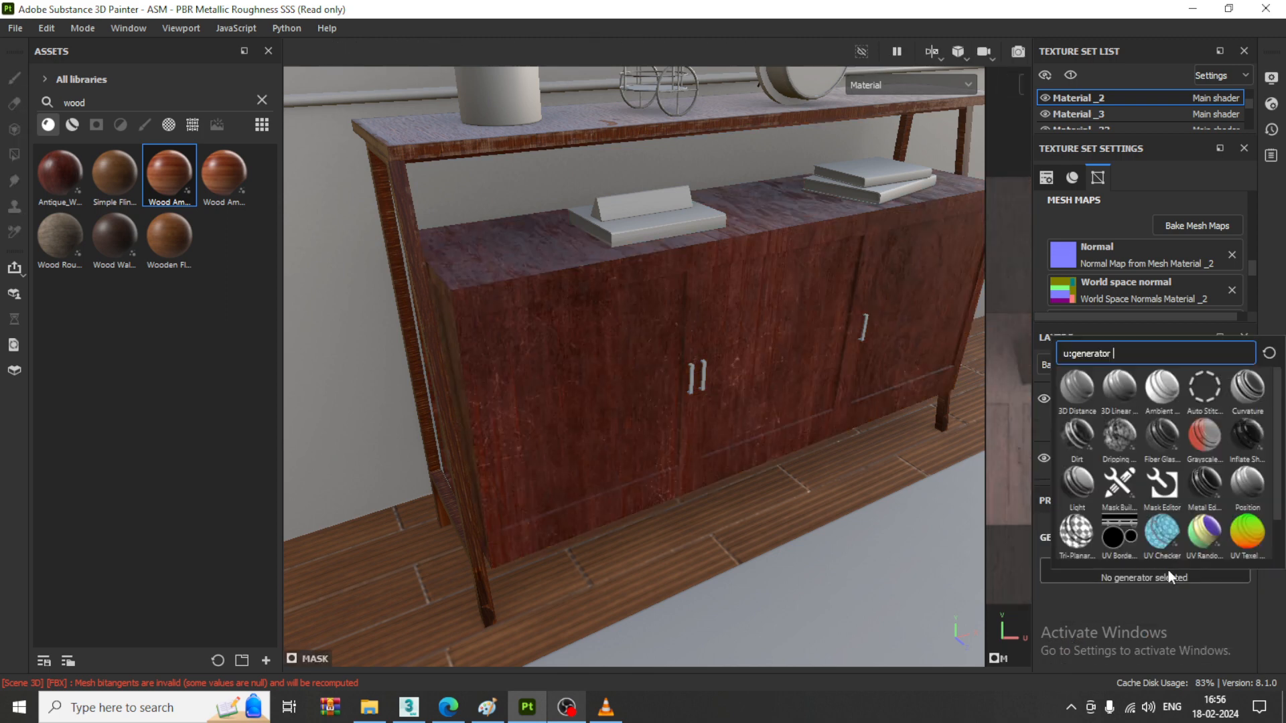
click(1203, 488)
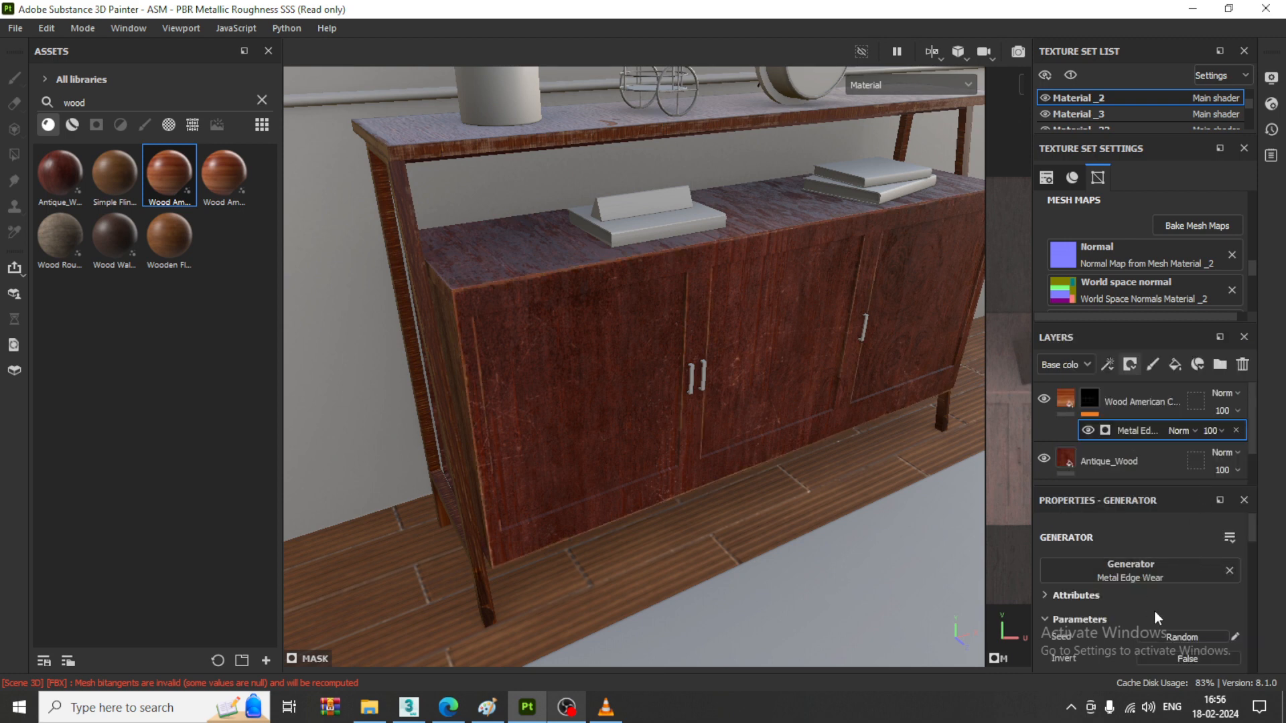
scroll(1181, 600, down, 1)
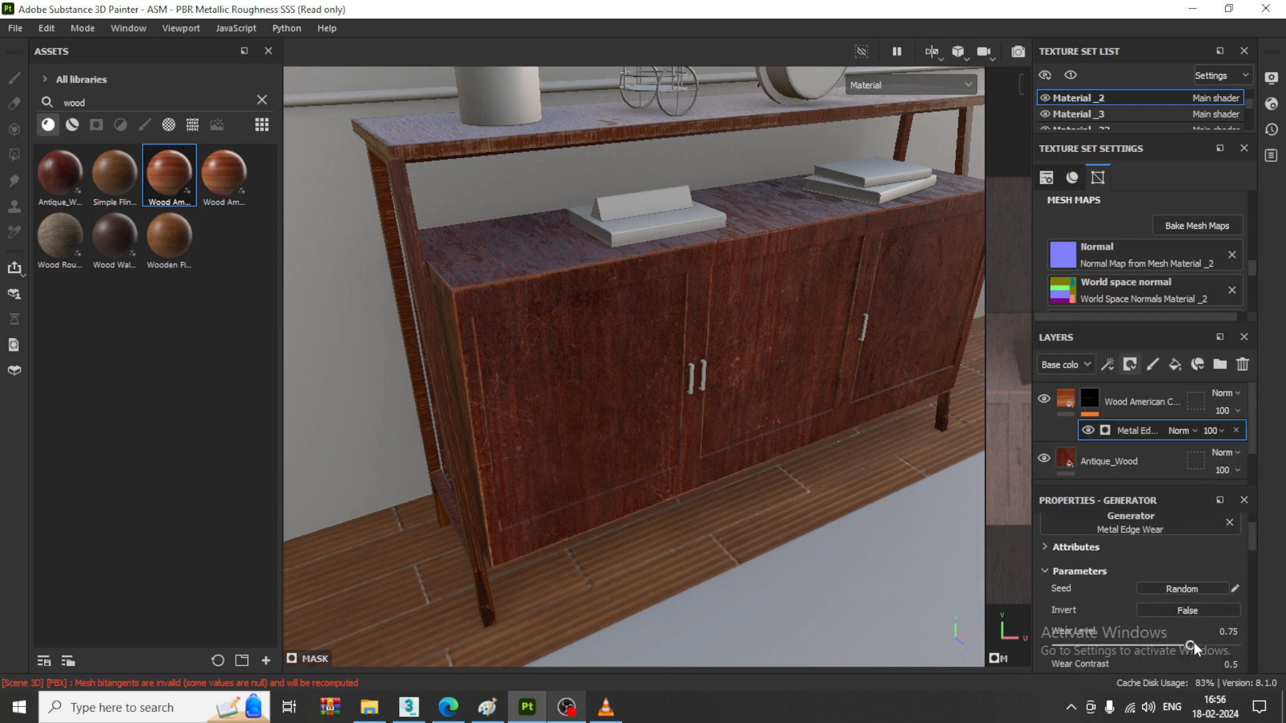
drag(1199, 646, 1202, 646)
- Apply the Antique_Wood material to the cabinet's leg frame and to its upper shelf
drag(54, 178, 404, 237)
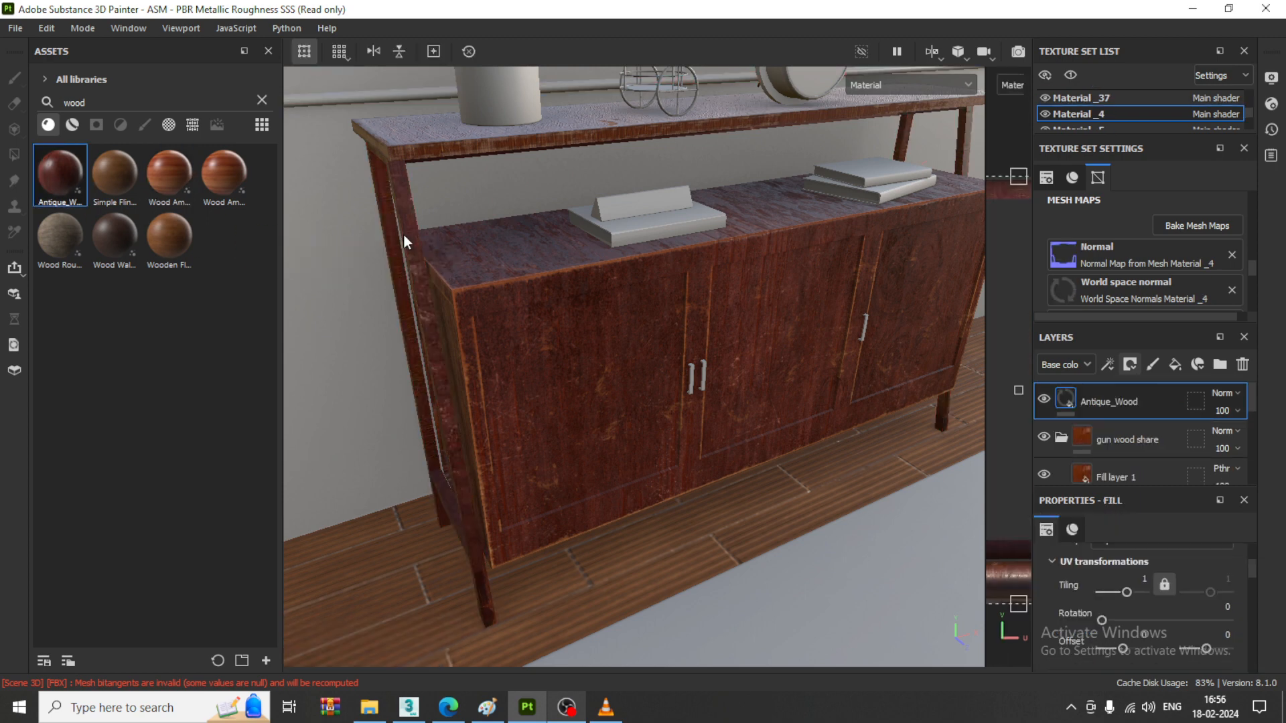
drag(86, 190, 445, 143)
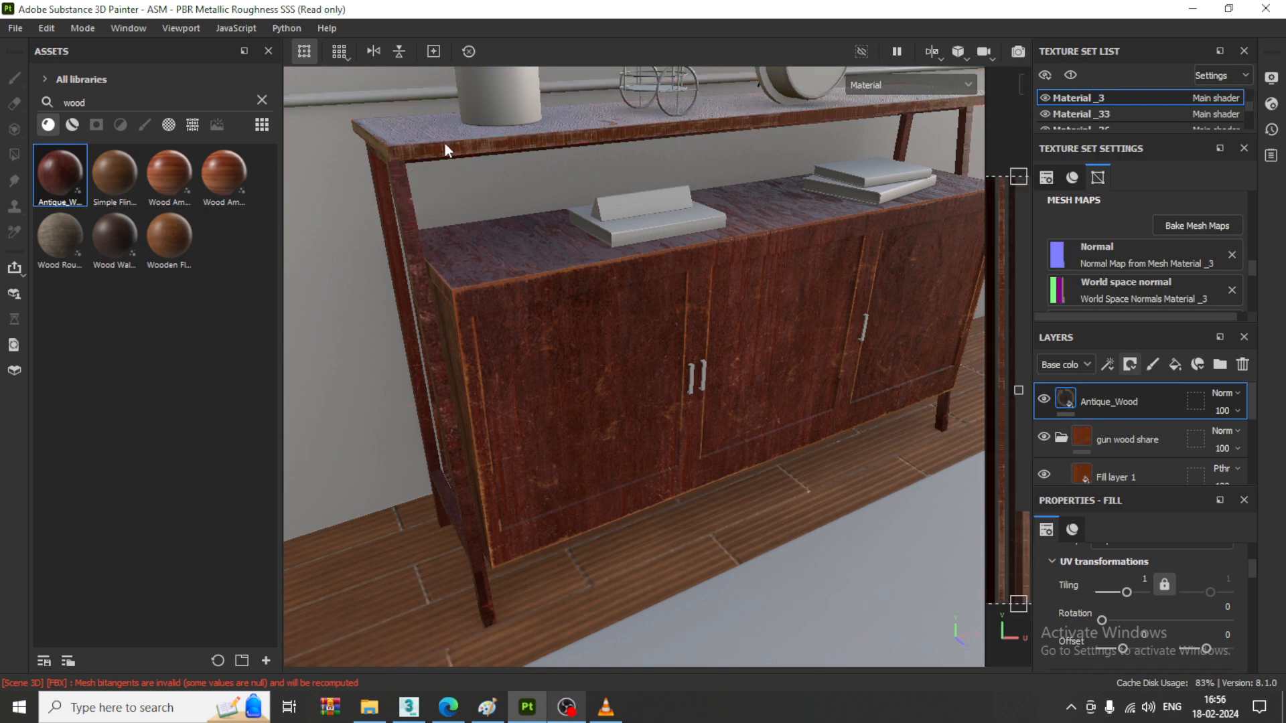
- Apply the Wood American Cherry material over the upper shelf and give its layer a black mask
middle_drag(577, 232, 615, 287)
alt+drag(615, 288, 616, 274)
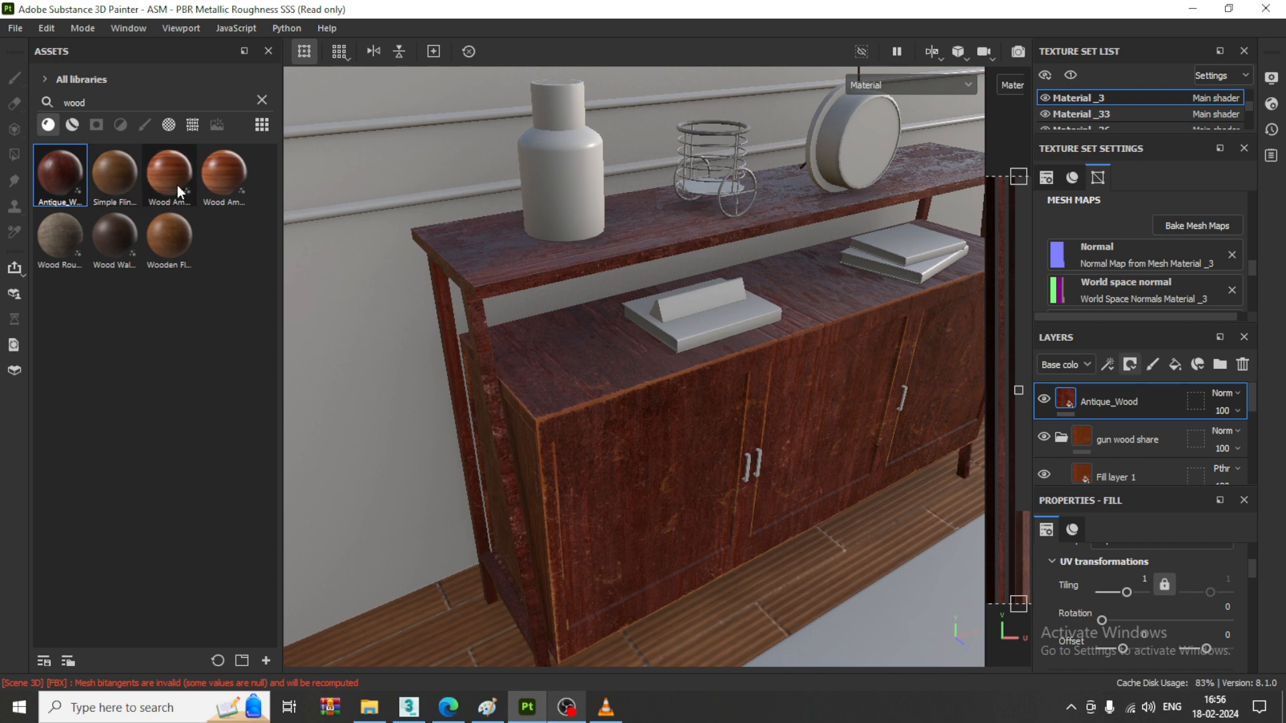
drag(177, 185, 571, 257)
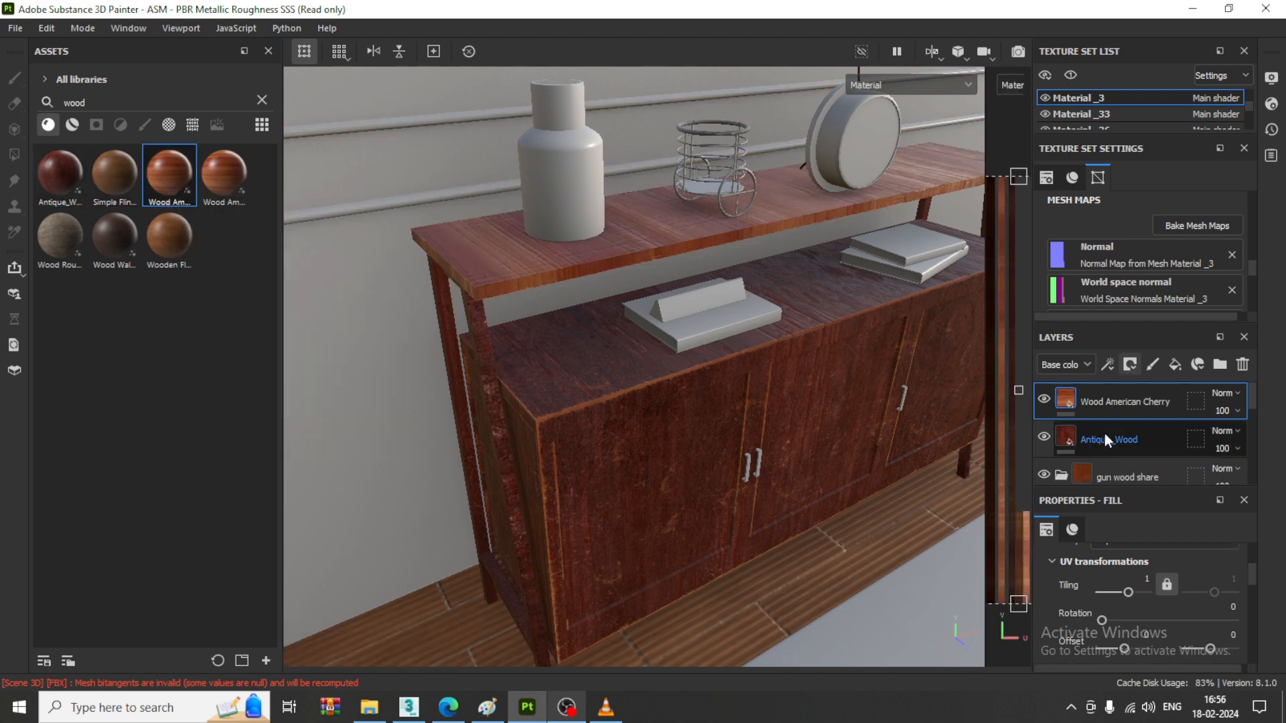
click(1130, 366)
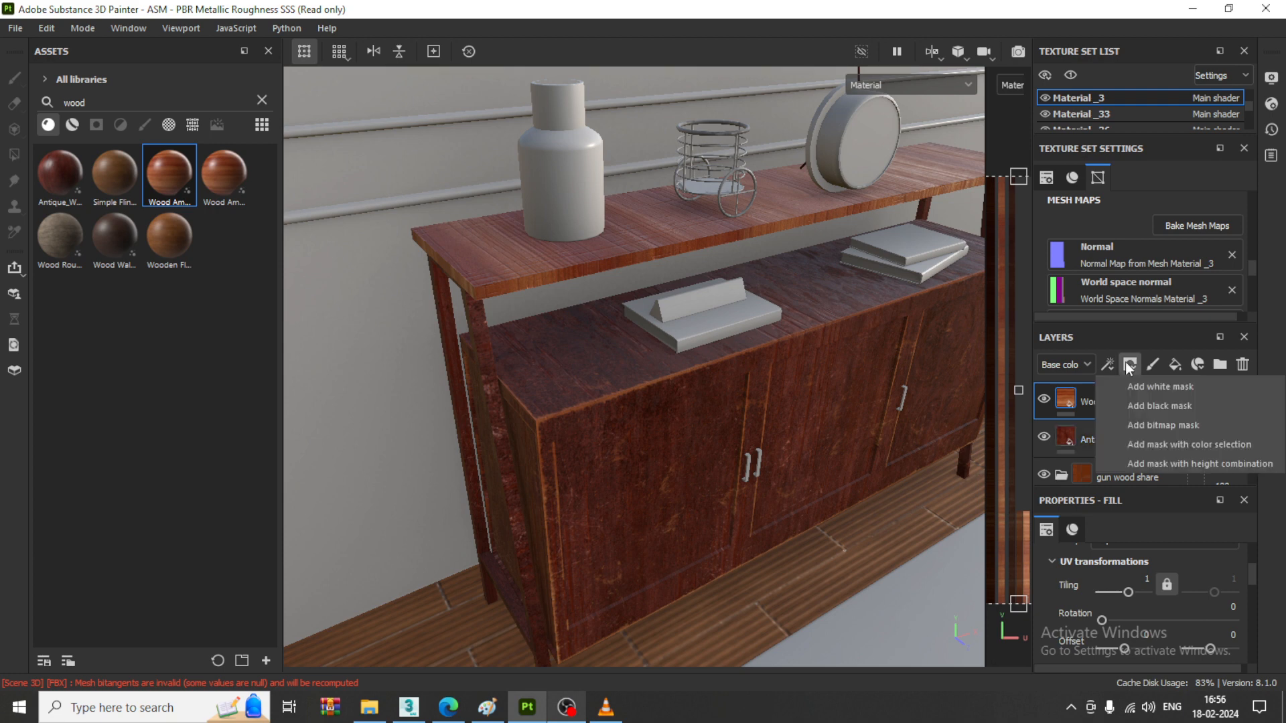
click(1165, 409)
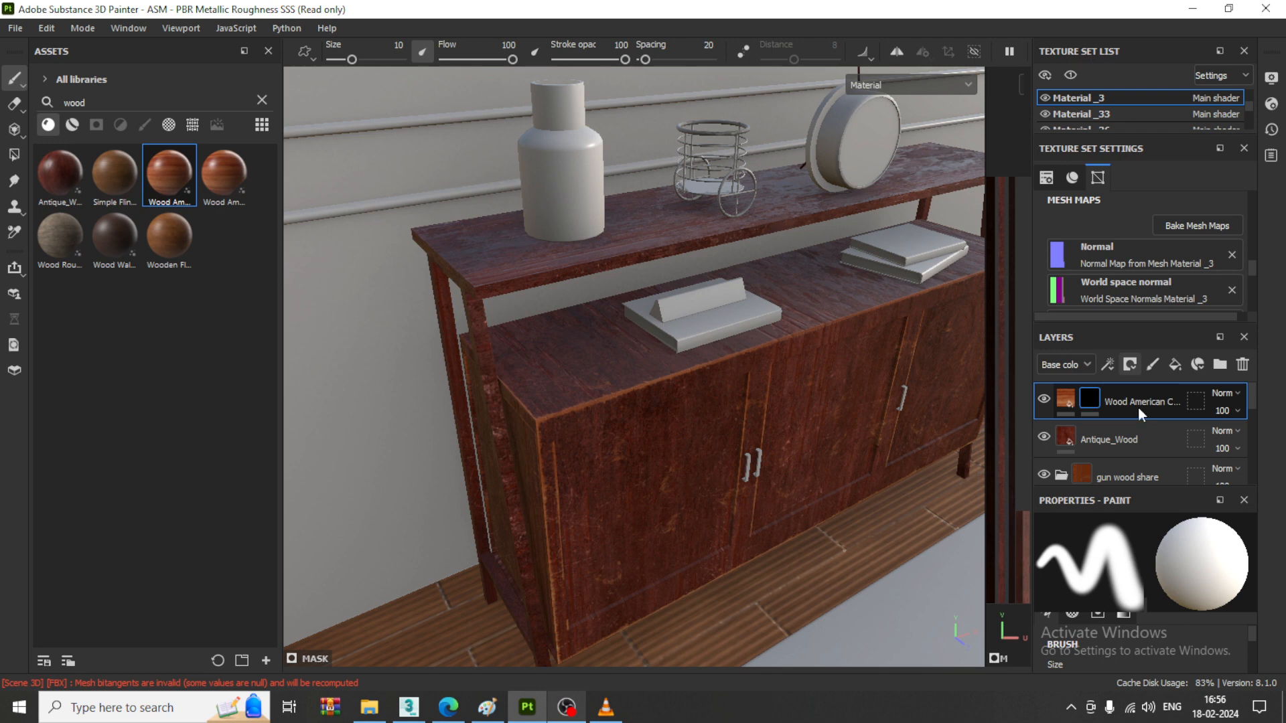
- Add a Metal Edge Wear generator to the upper shelf's Wood American Cherry mask and set its Wear Level to 0.81
click(1108, 364)
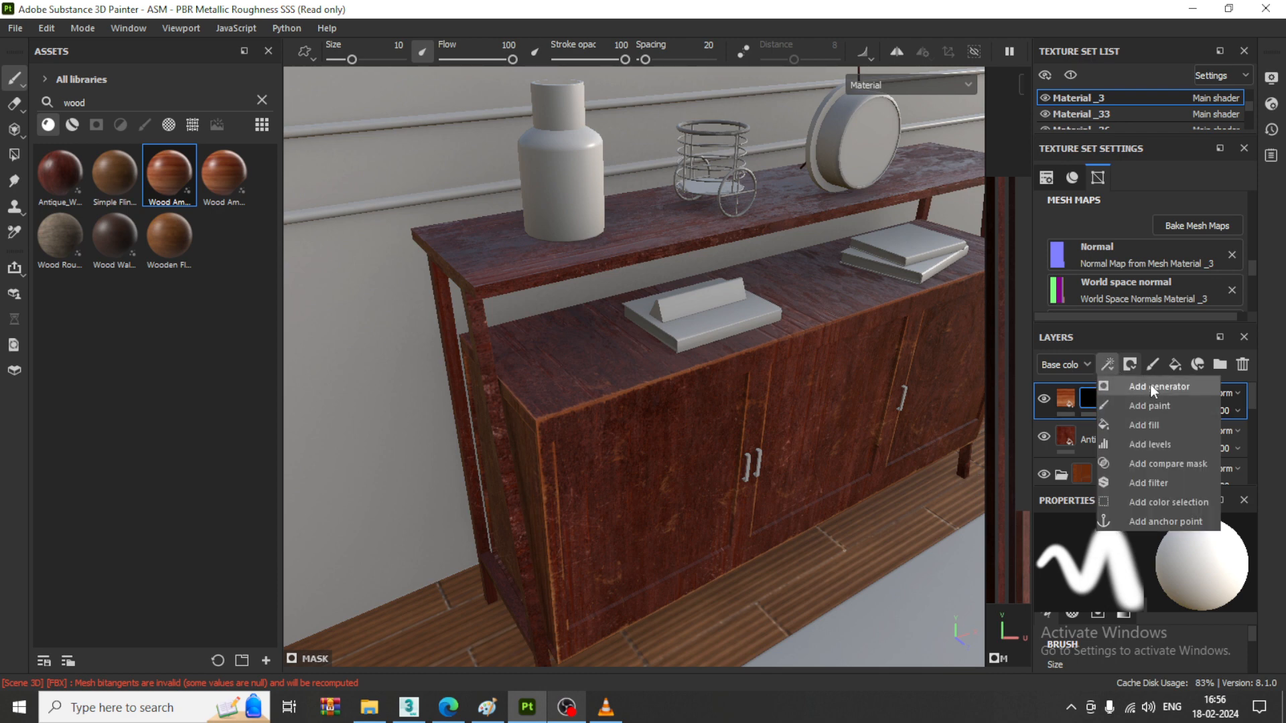
click(1151, 385)
click(1158, 573)
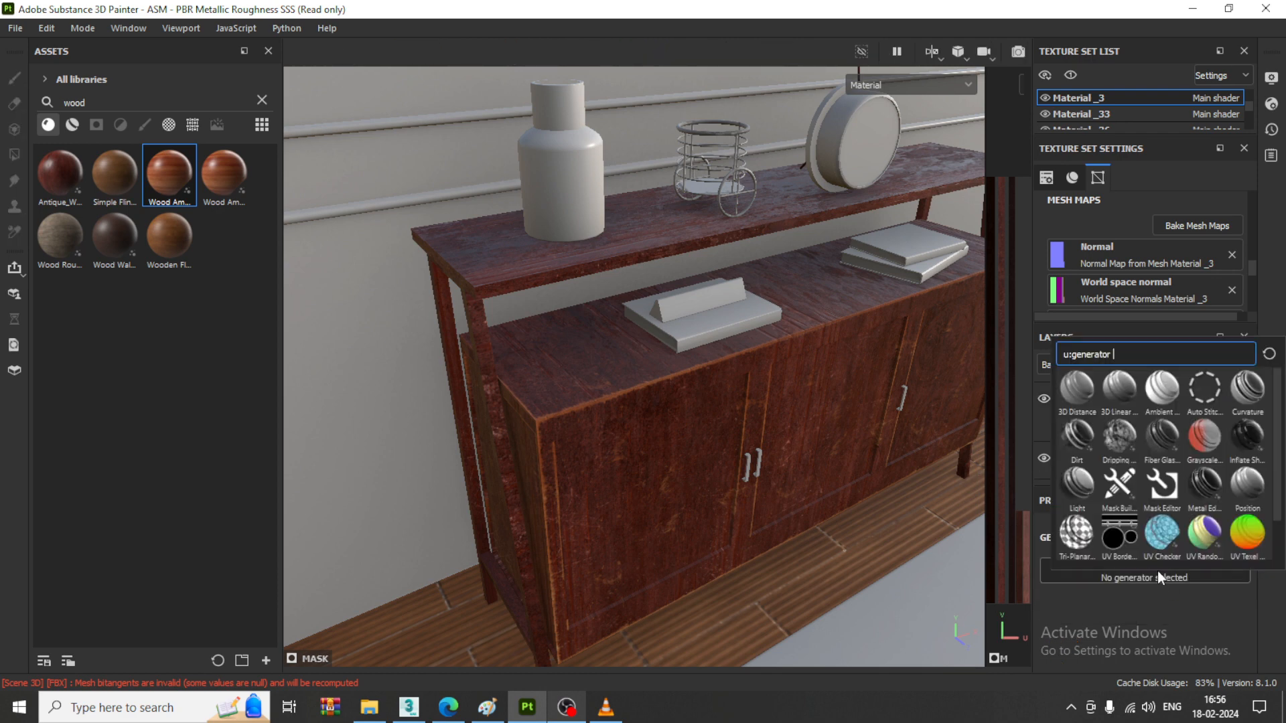
click(1207, 489)
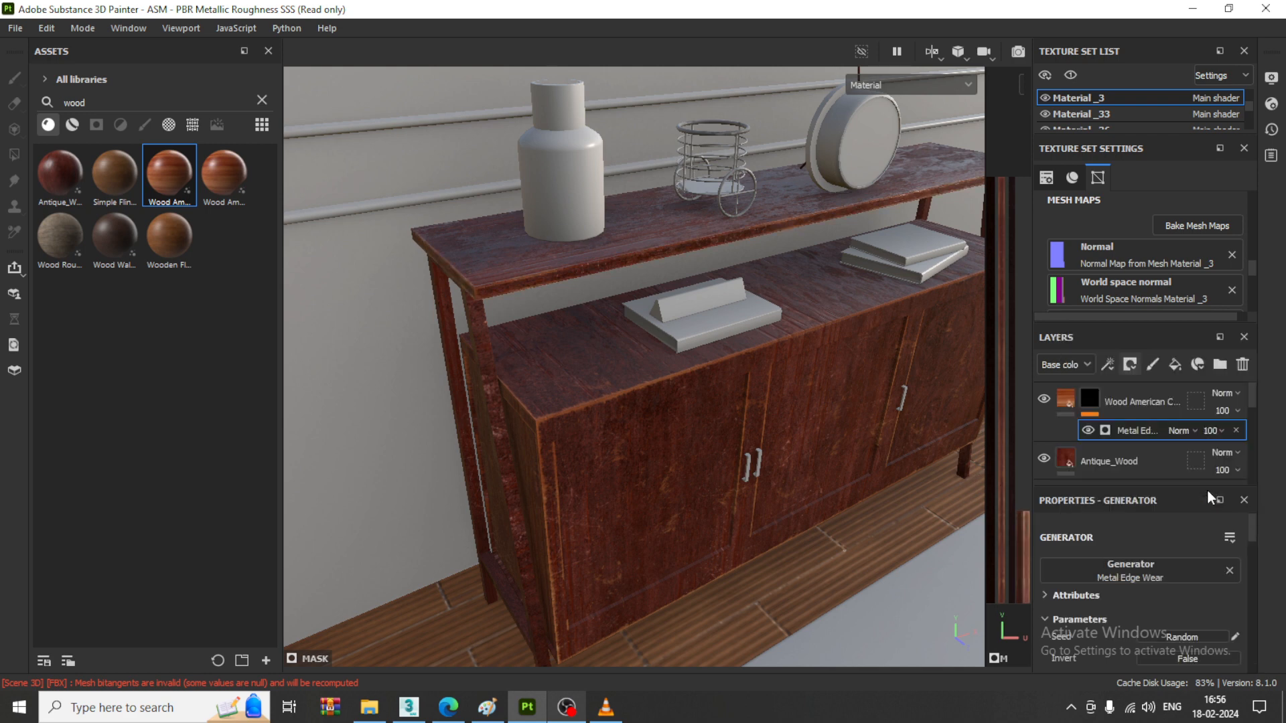
scroll(1187, 592, down, 3)
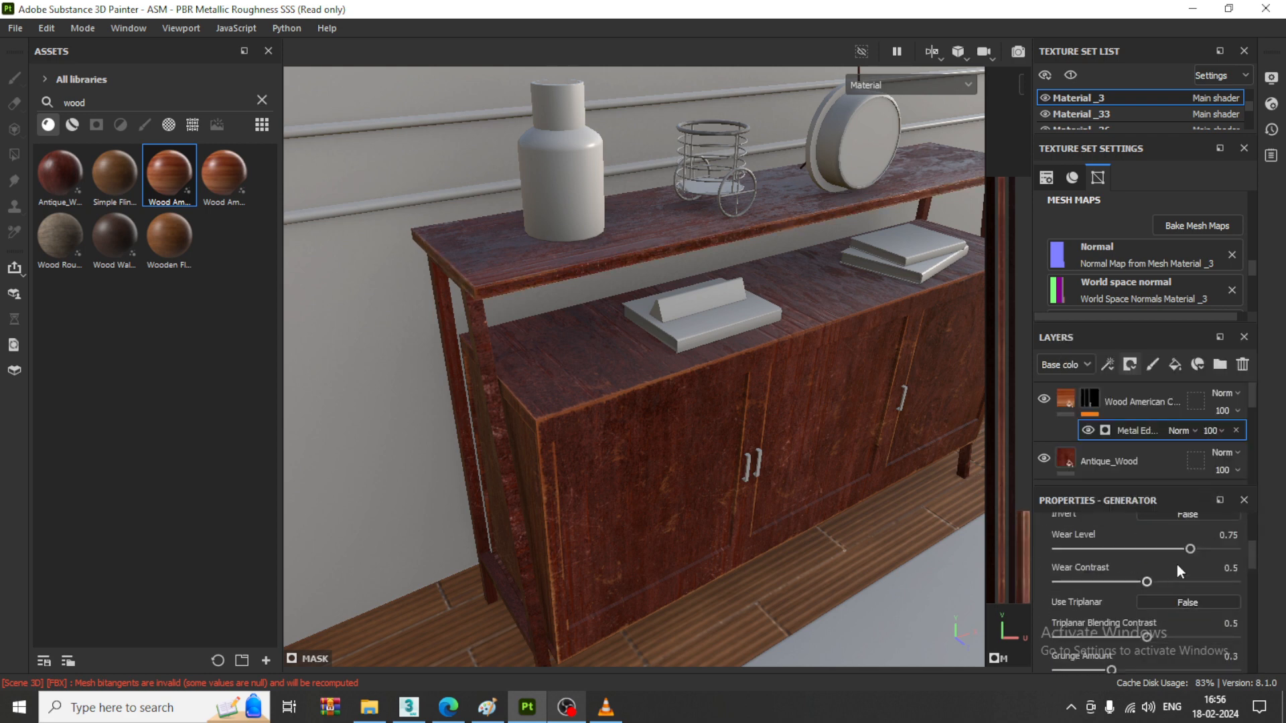
drag(1190, 548, 1201, 548)
- Identify the leg frame's texture set by toggling the visibility of individual sets, and select Material _4
drag(1126, 134, 1125, 196)
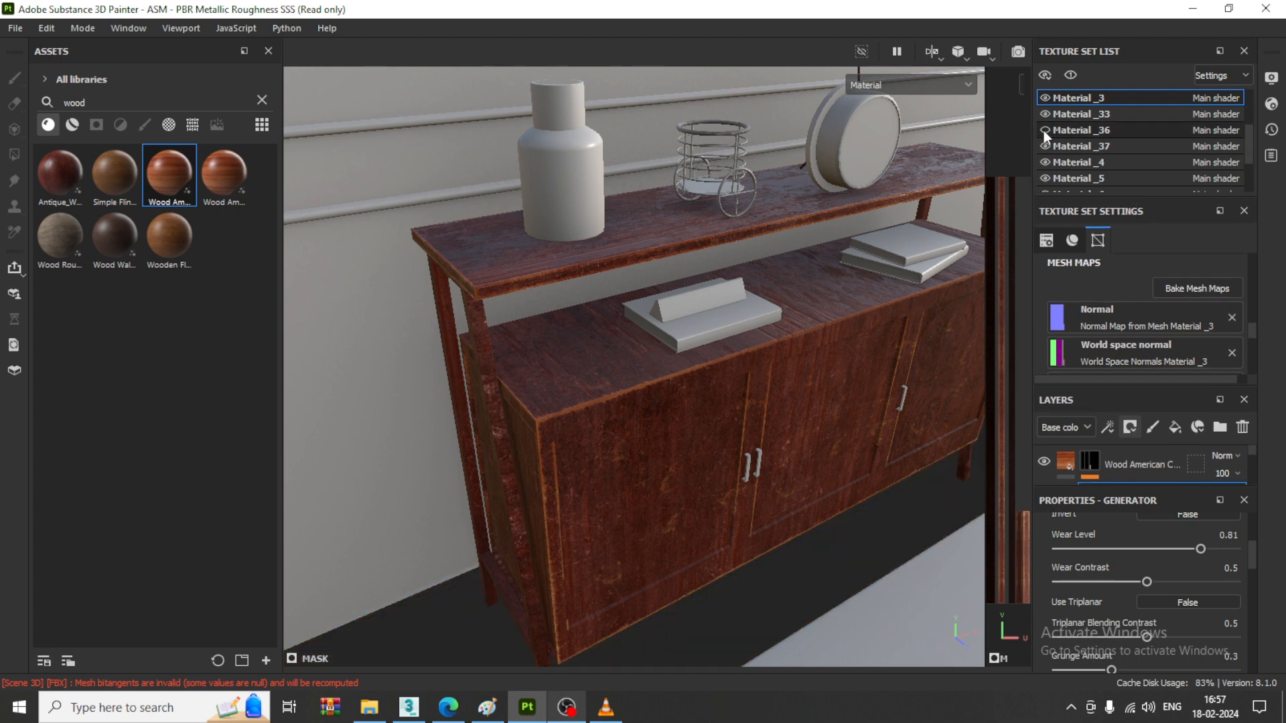
click(1044, 131)
click(1044, 114)
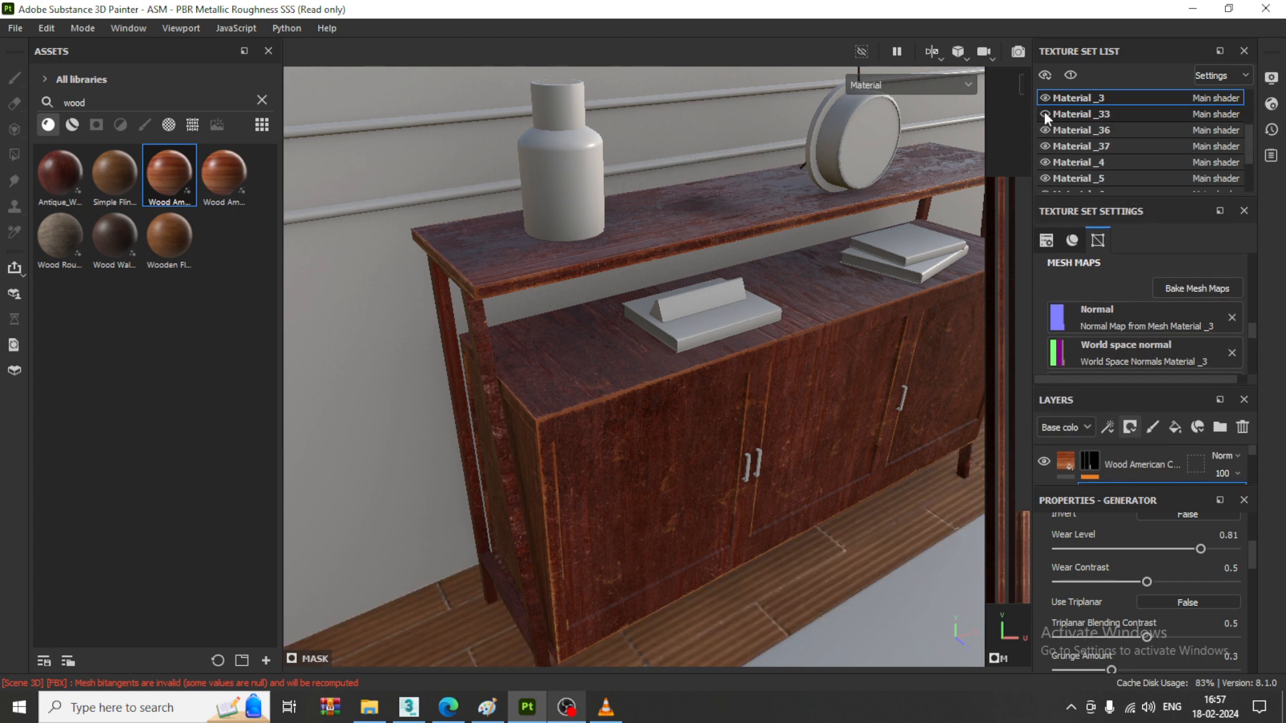
click(1043, 114)
click(1043, 145)
click(1044, 145)
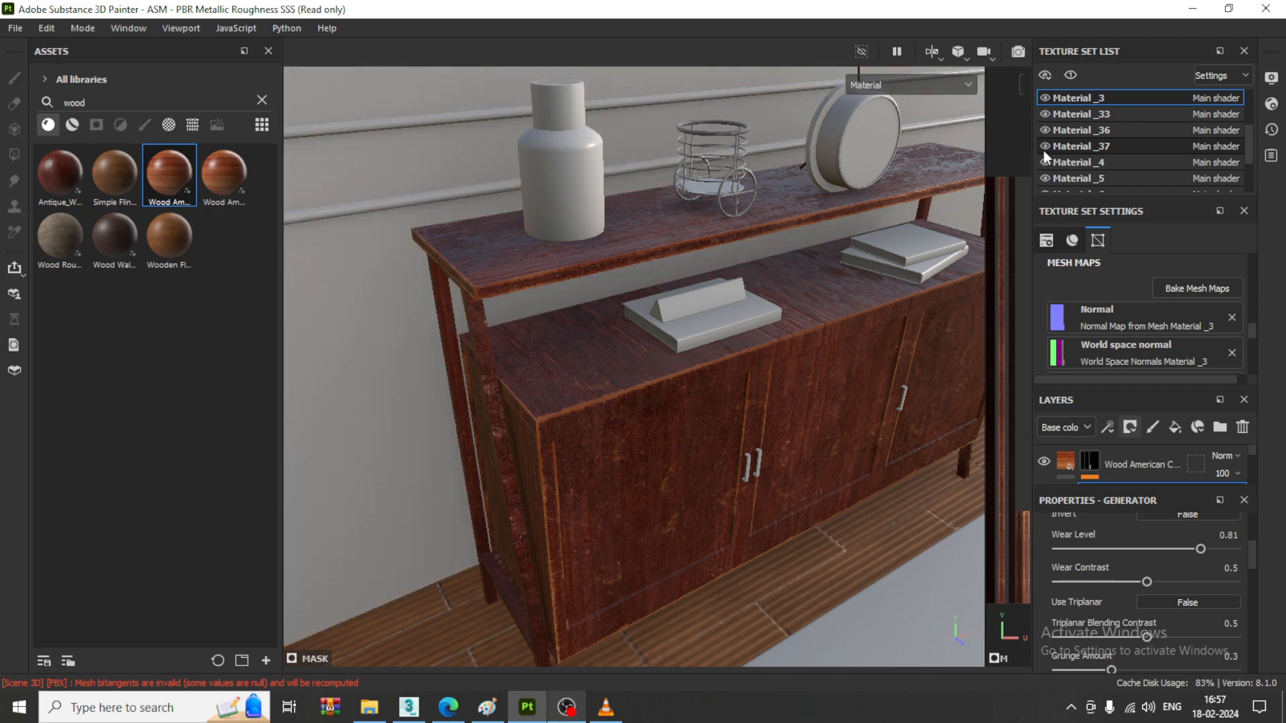
click(1044, 161)
click(1044, 161)
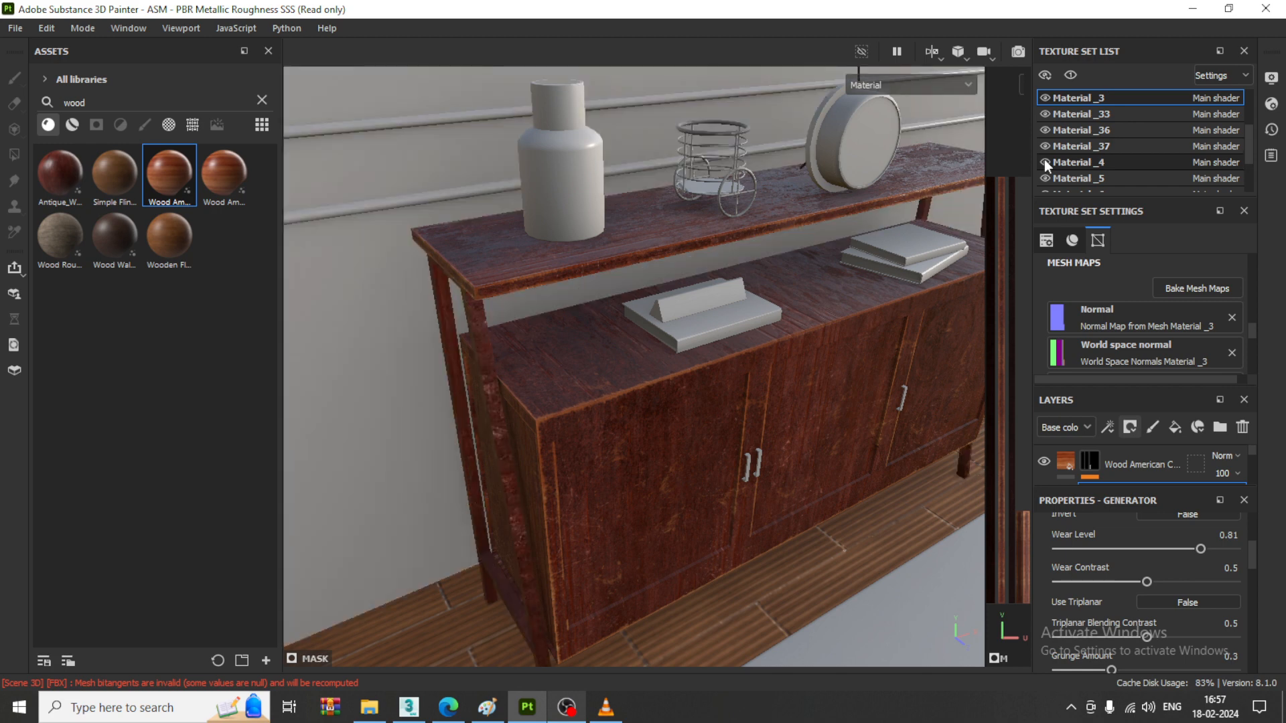
click(1043, 161)
click(1043, 161)
click(1074, 160)
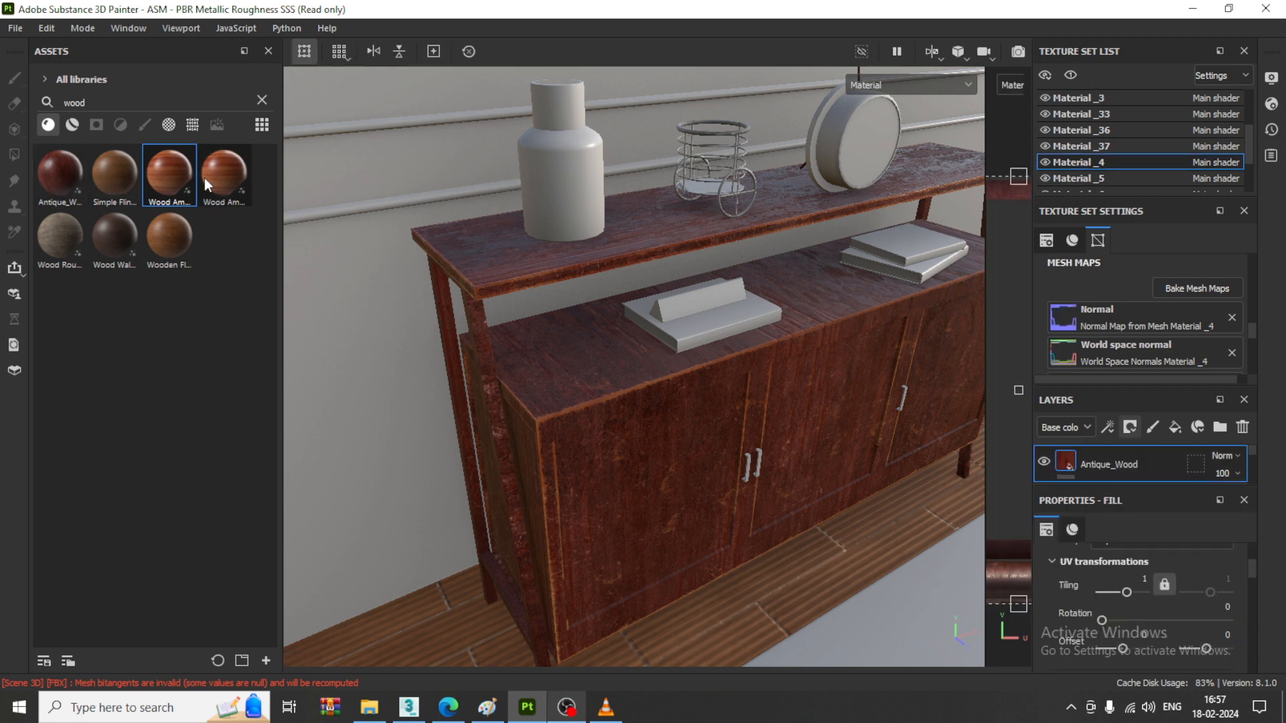
- Apply the Wood American Cherry material over the leg frame and give its layer a black mask
drag(204, 178, 485, 357)
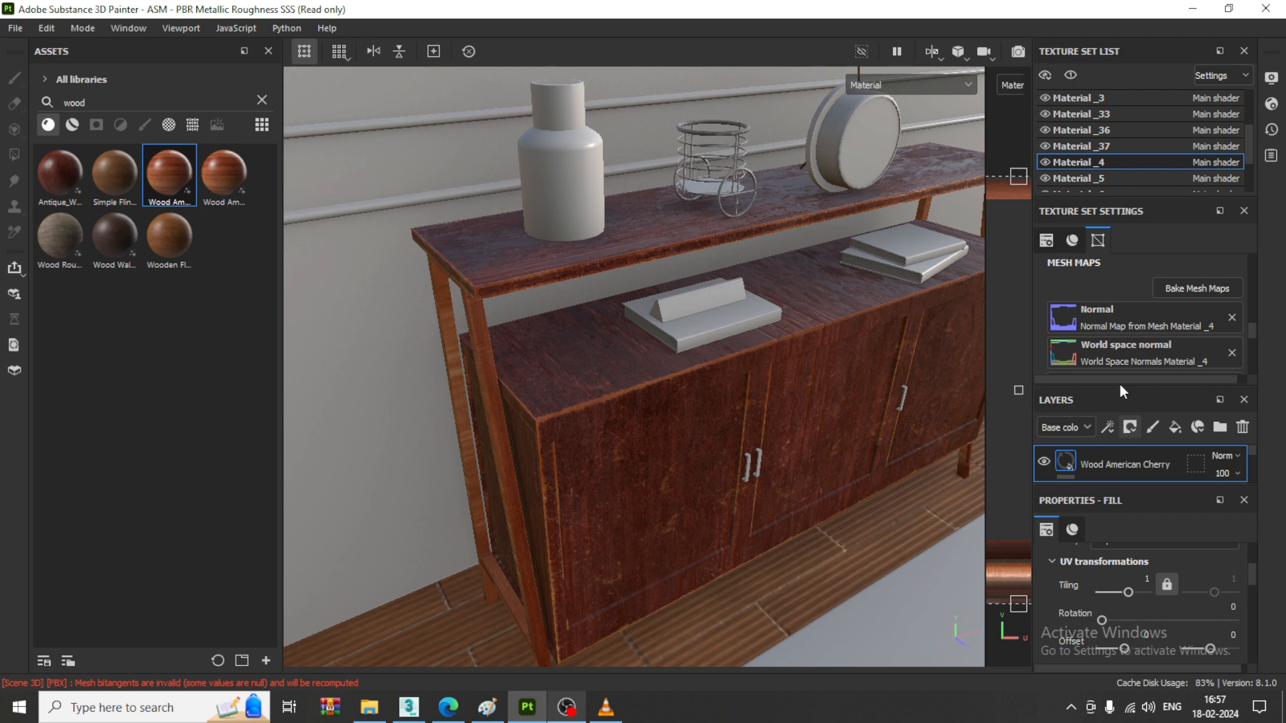
click(1130, 428)
click(1164, 467)
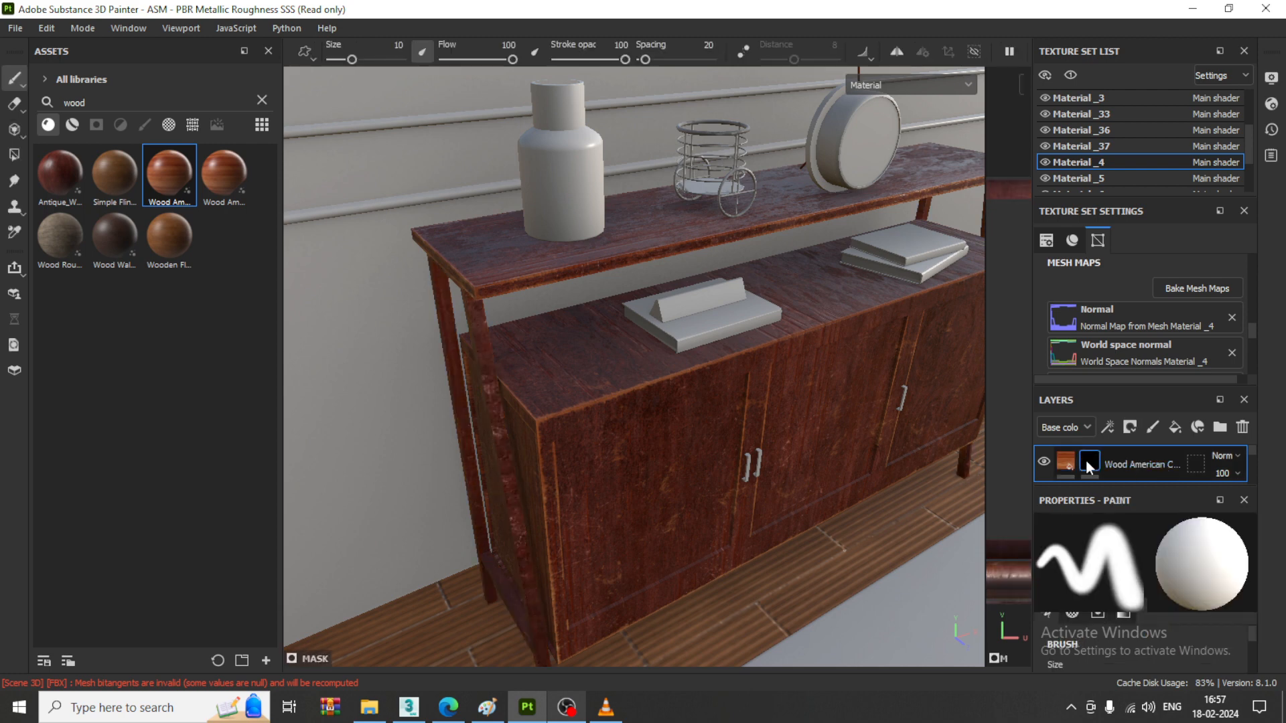
- Add a Metal Edge Wear generator to the leg frame's Wood American Cherry mask and set its Wear Level to 0.88
click(1108, 430)
click(1154, 447)
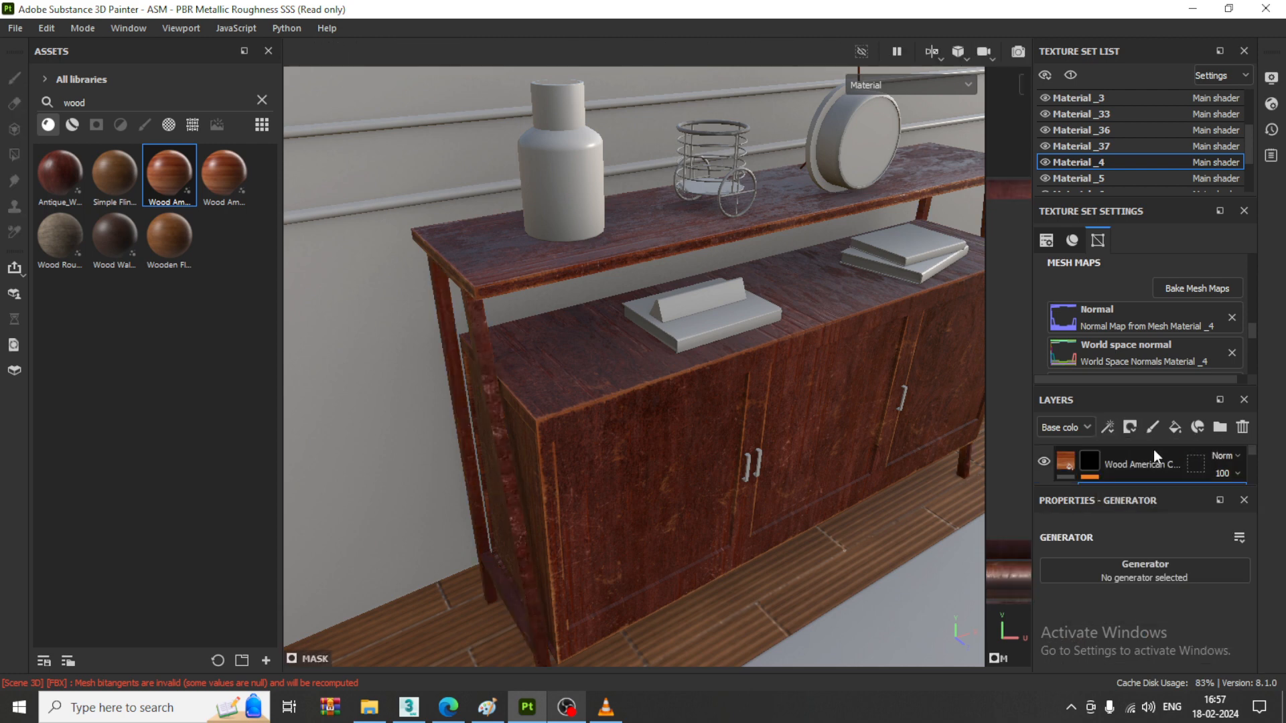
click(1165, 571)
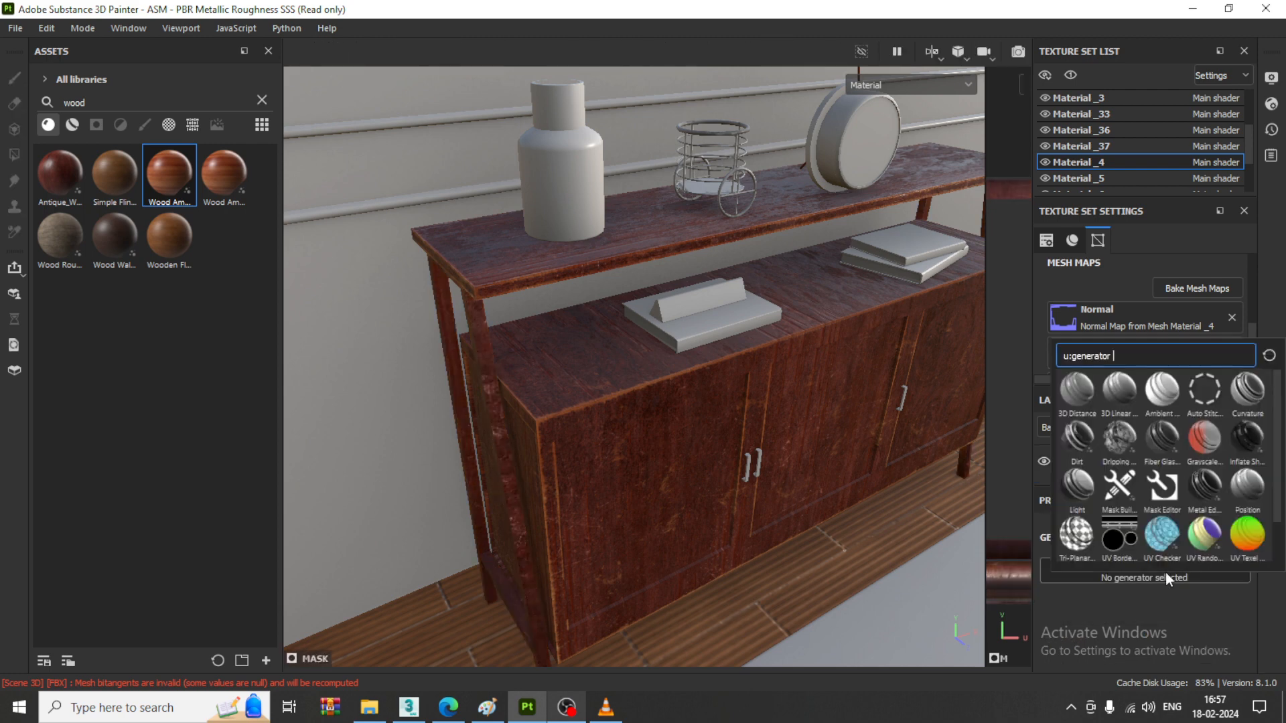
click(1206, 485)
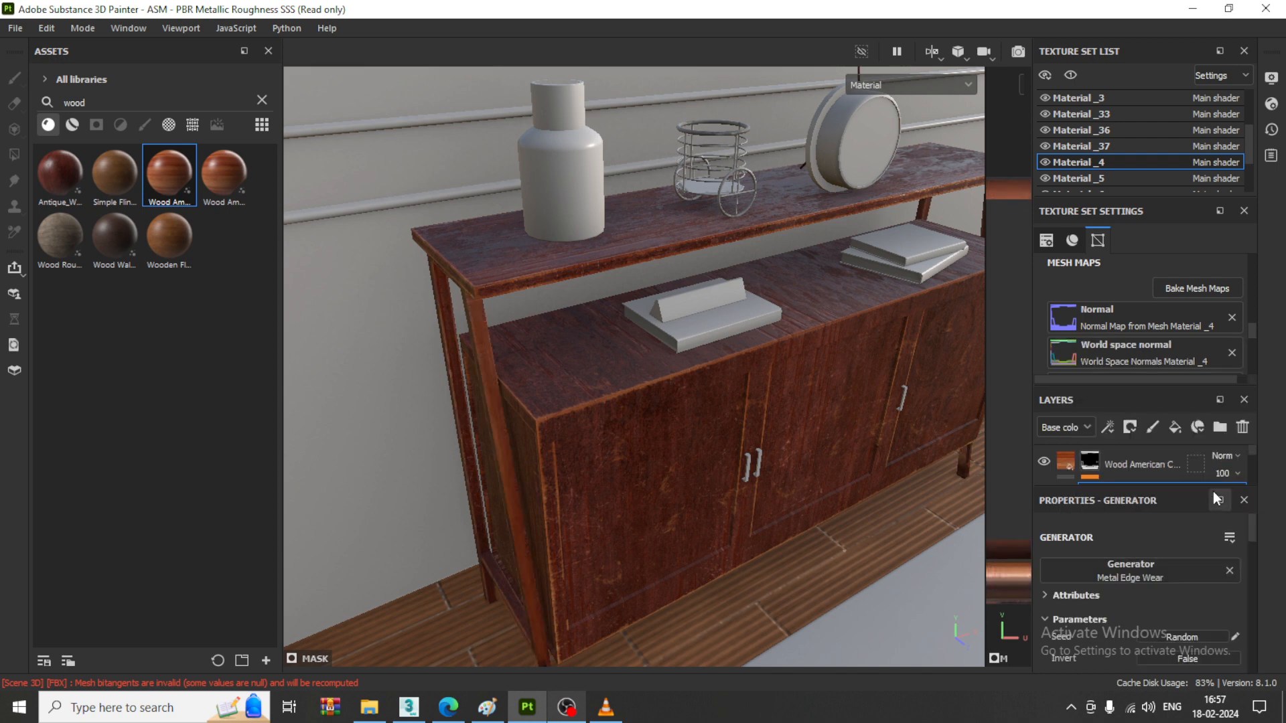
scroll(1166, 572, down, 3)
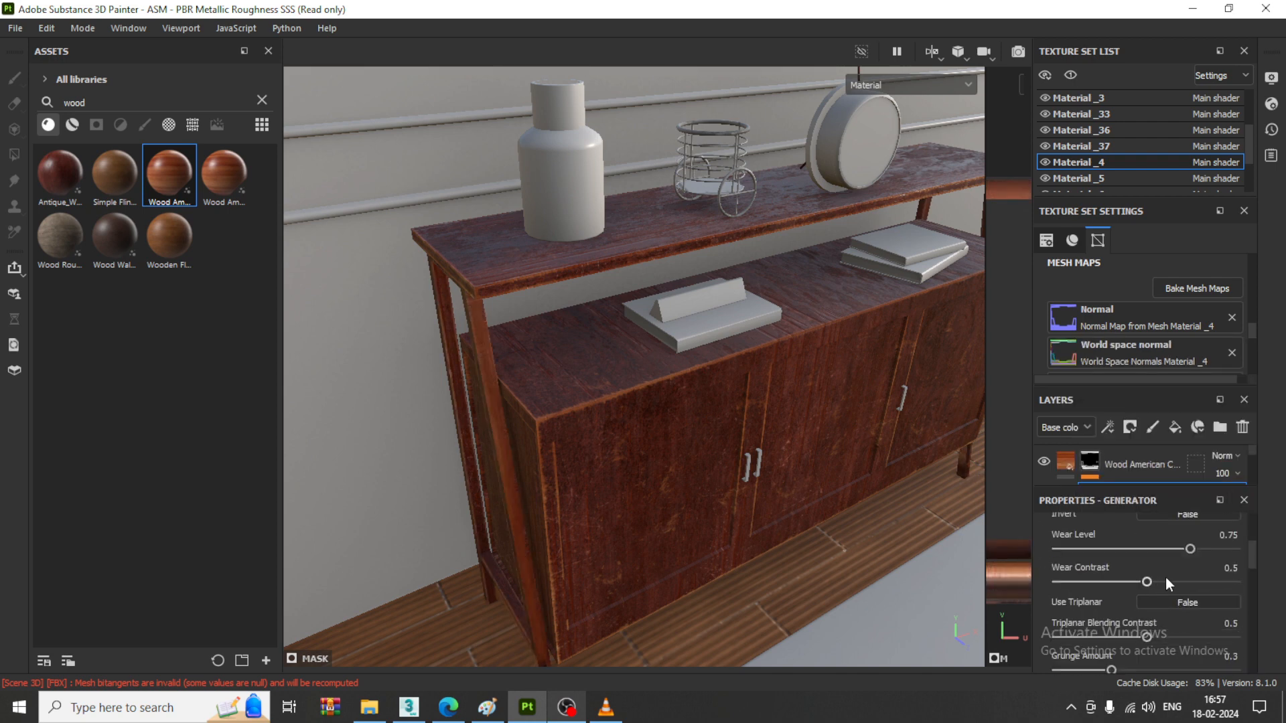
drag(1189, 550, 1215, 550)
scroll(573, 457, down, 3)
alt+middle_drag(627, 523, 597, 393)
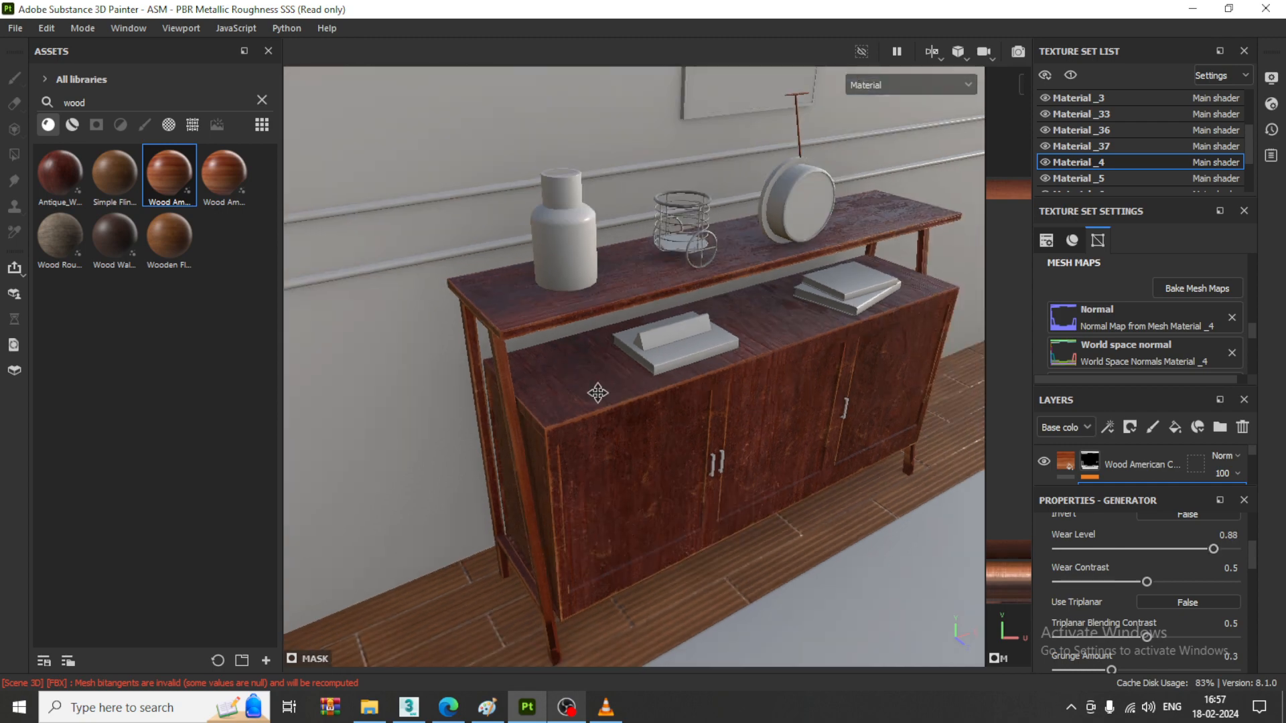
alt+drag(598, 396, 642, 377)
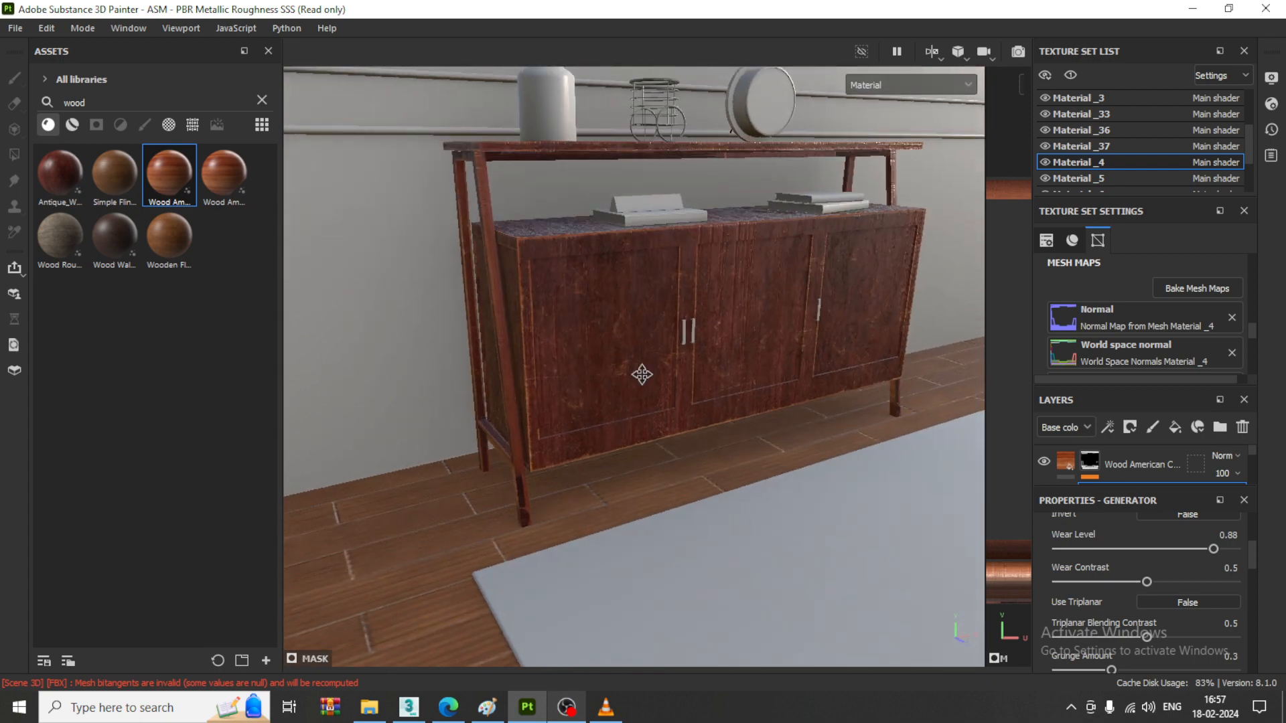
alt+middle_drag(643, 373, 612, 439)
mouse_move(612, 309)
alt+mouse_down()
mouse_move(636, 312)
mouse_move(617, 279)
mouse_move(637, 312)
alt+mouse_up()
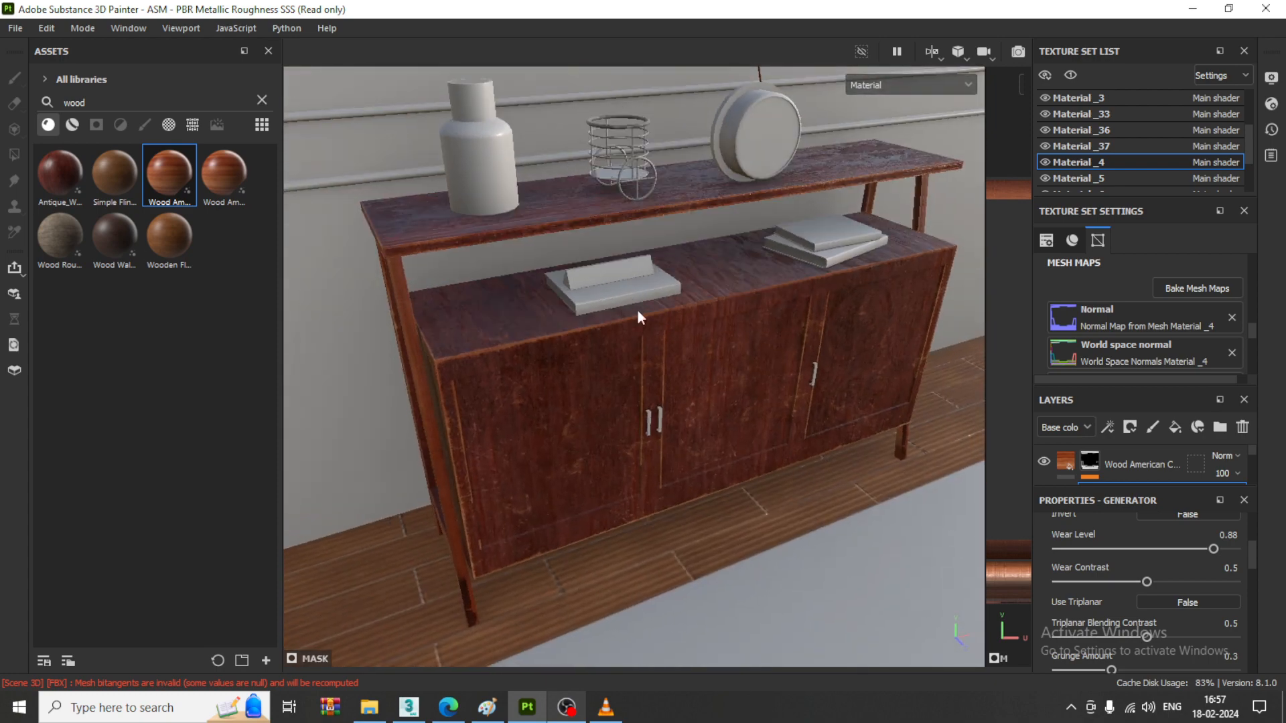
- Find the Copper Pure material and apply it to the cabinet's door handles and the wire basket on the upper shelf
click(262, 101)
click(171, 104)
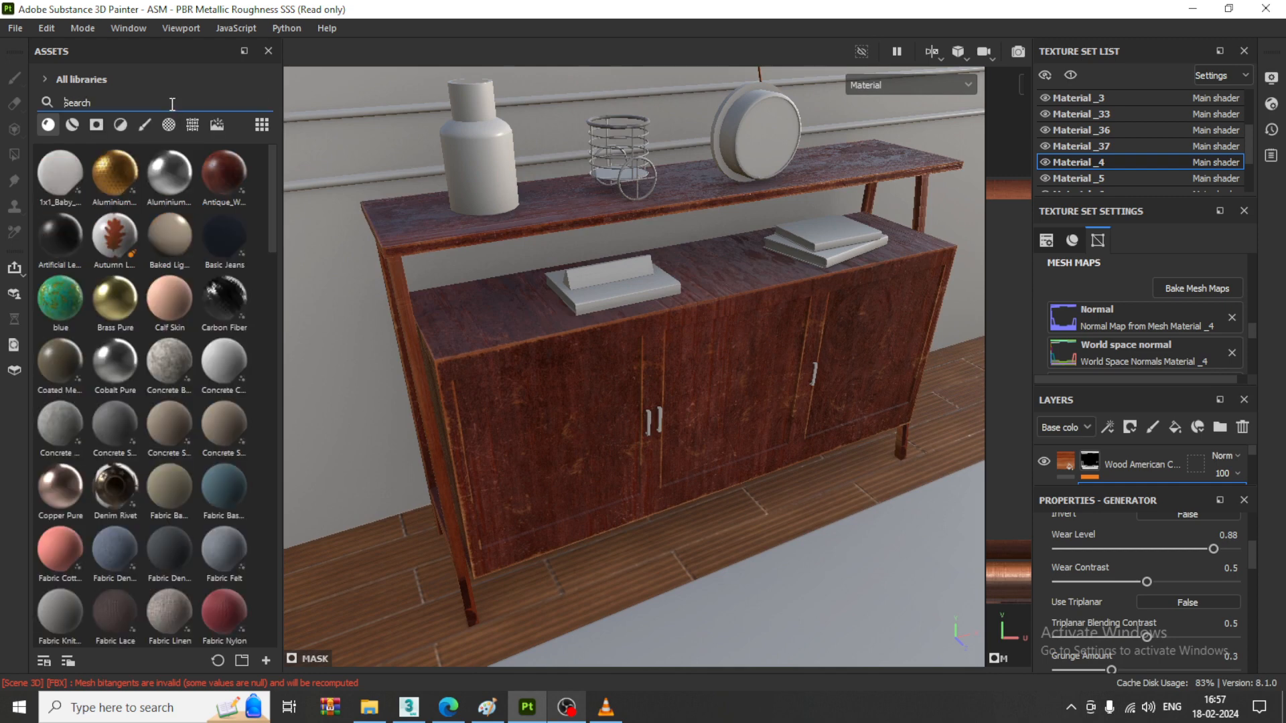
text(doppe)
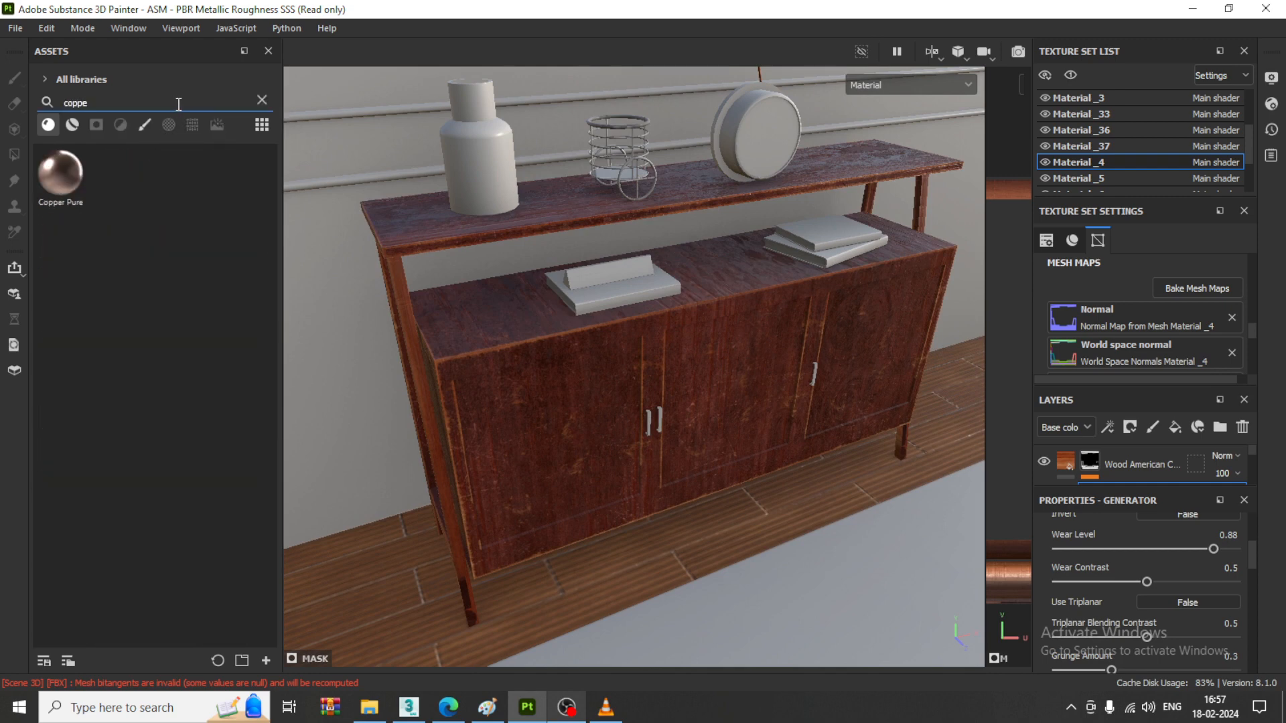
drag(83, 201, 650, 422)
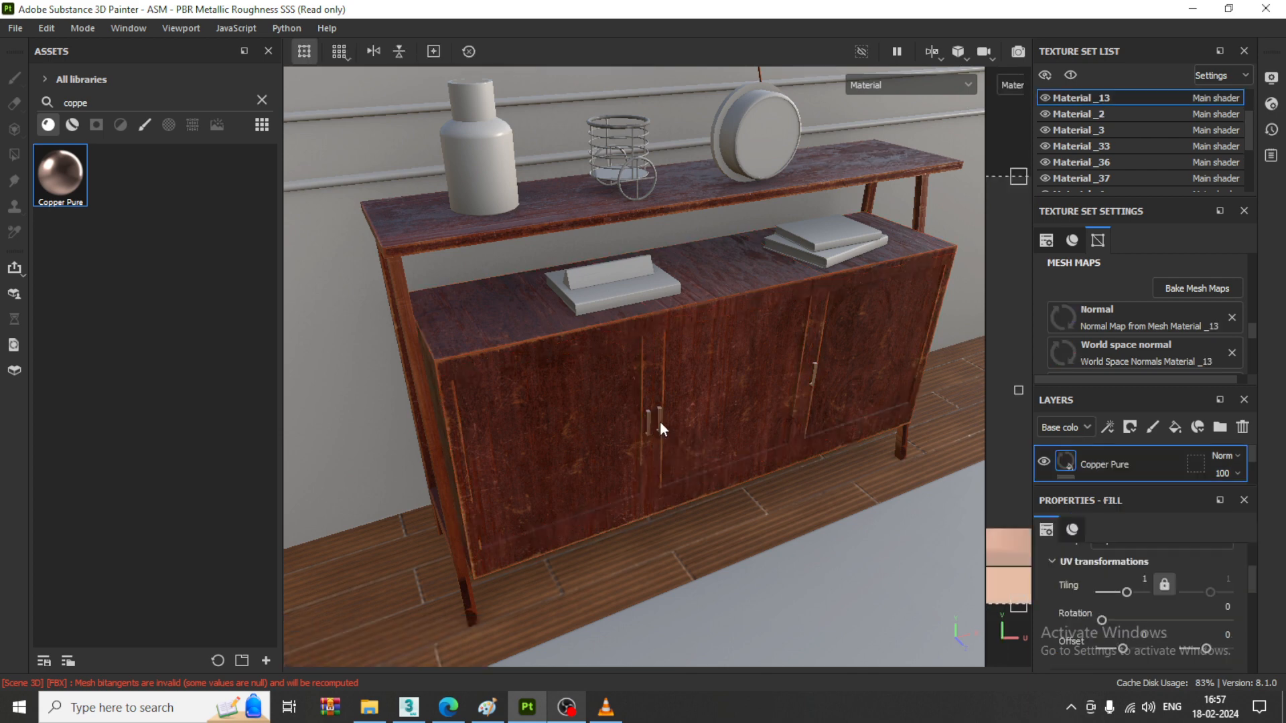
drag(64, 193, 630, 168)
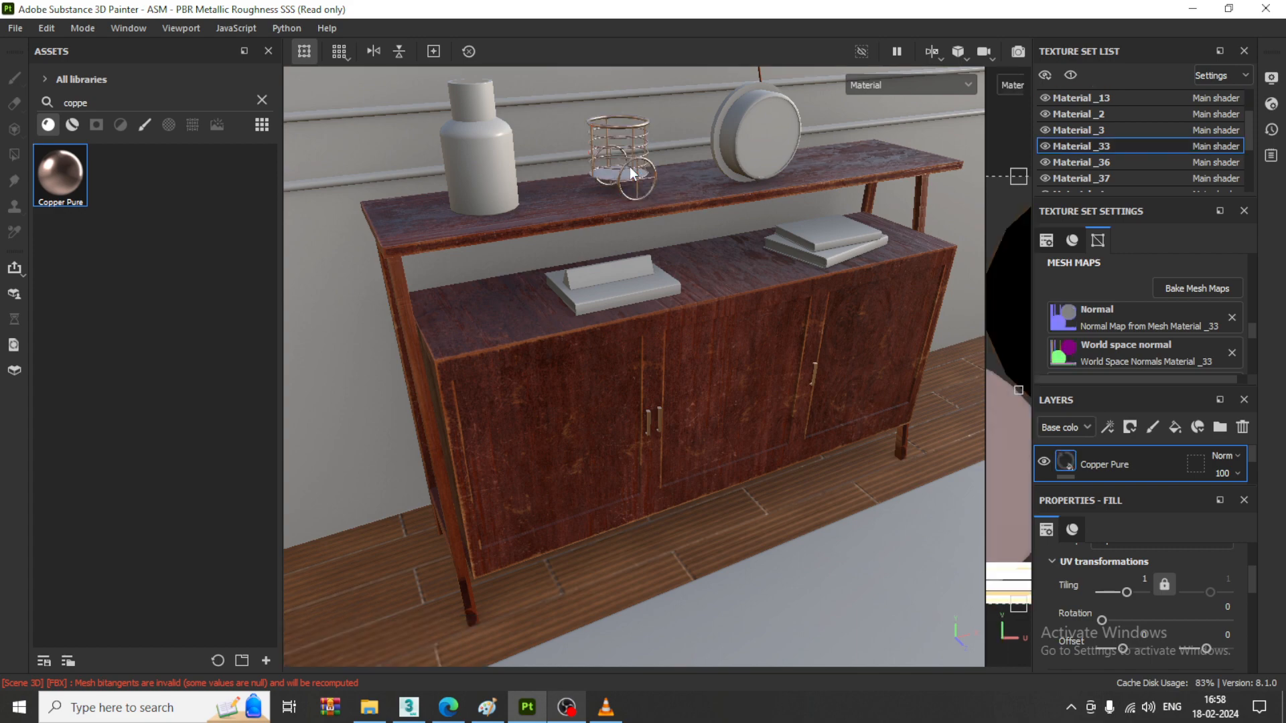
alt+drag(746, 273, 757, 319)
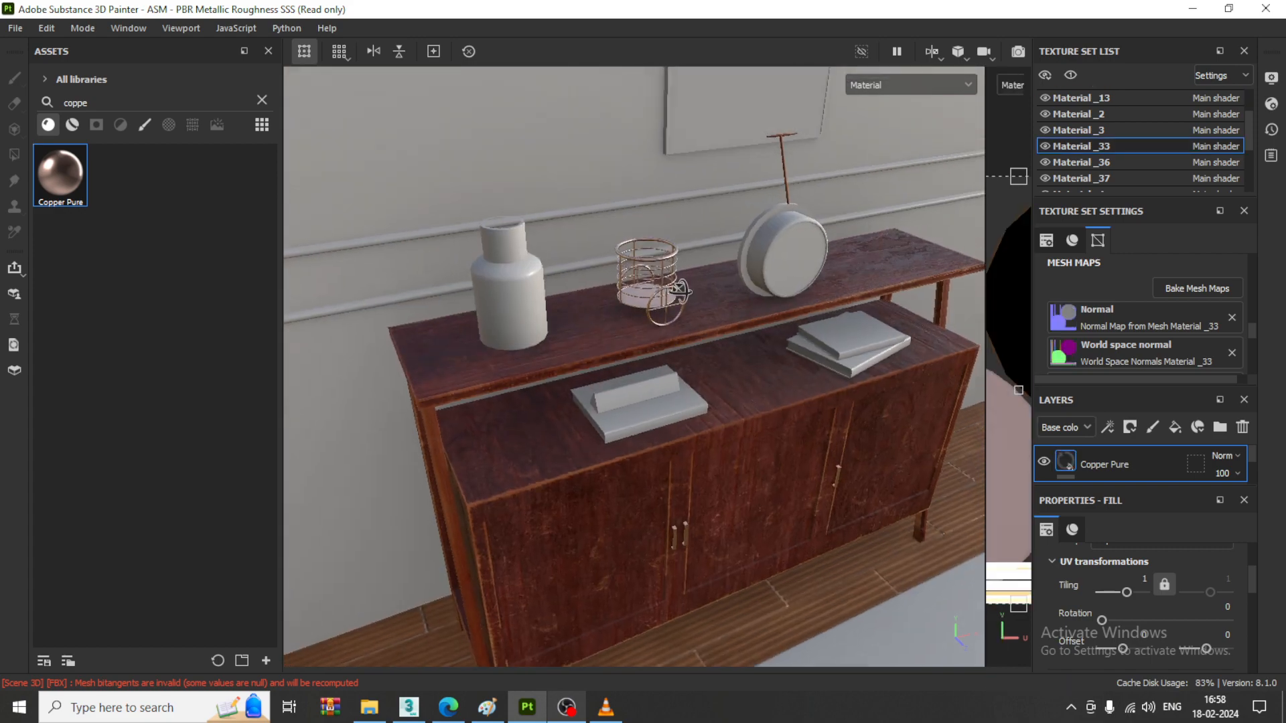
scroll(663, 294, up, 5)
drag(67, 192, 595, 351)
mouse_move(714, 364)
alt+mouse_down()
mouse_move(718, 333)
mouse_move(719, 357)
alt+mouse_up()
scroll(718, 357, down, 4)
scroll(716, 361, down, 10)
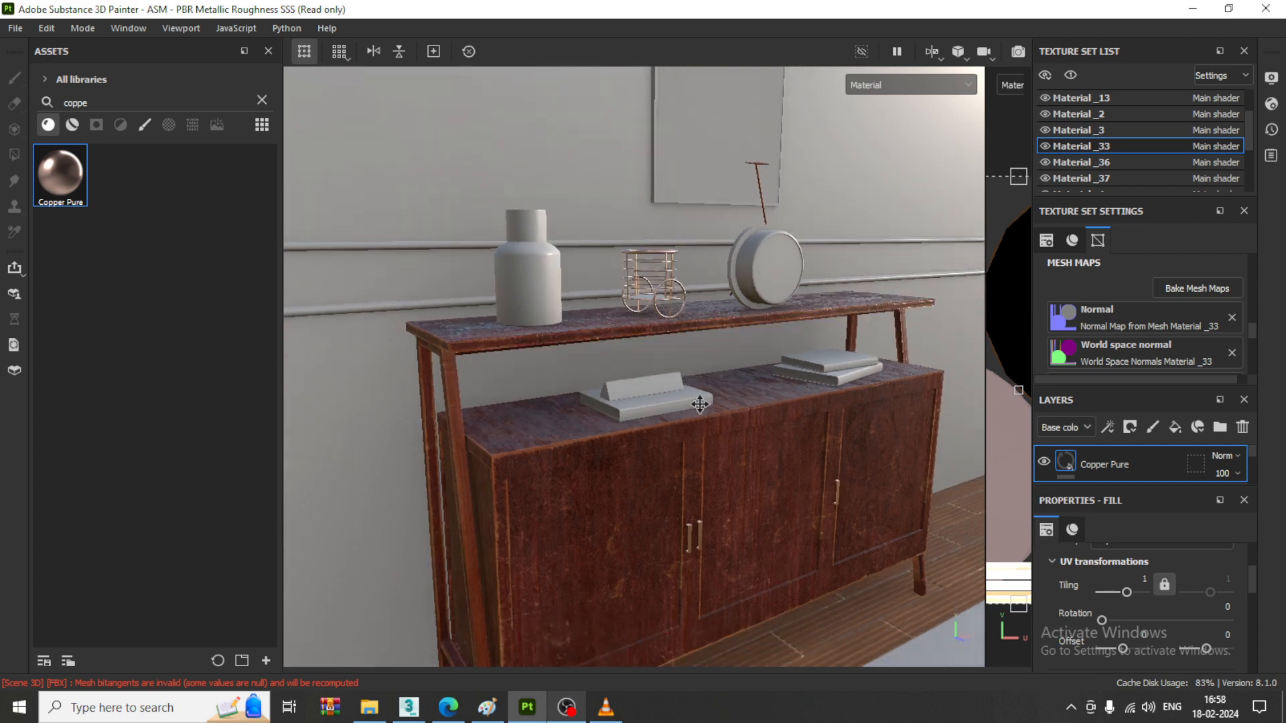
alt+drag(706, 423, 708, 433)
- Save the project as cupboardd in the February 2024 folder
click(15, 28)
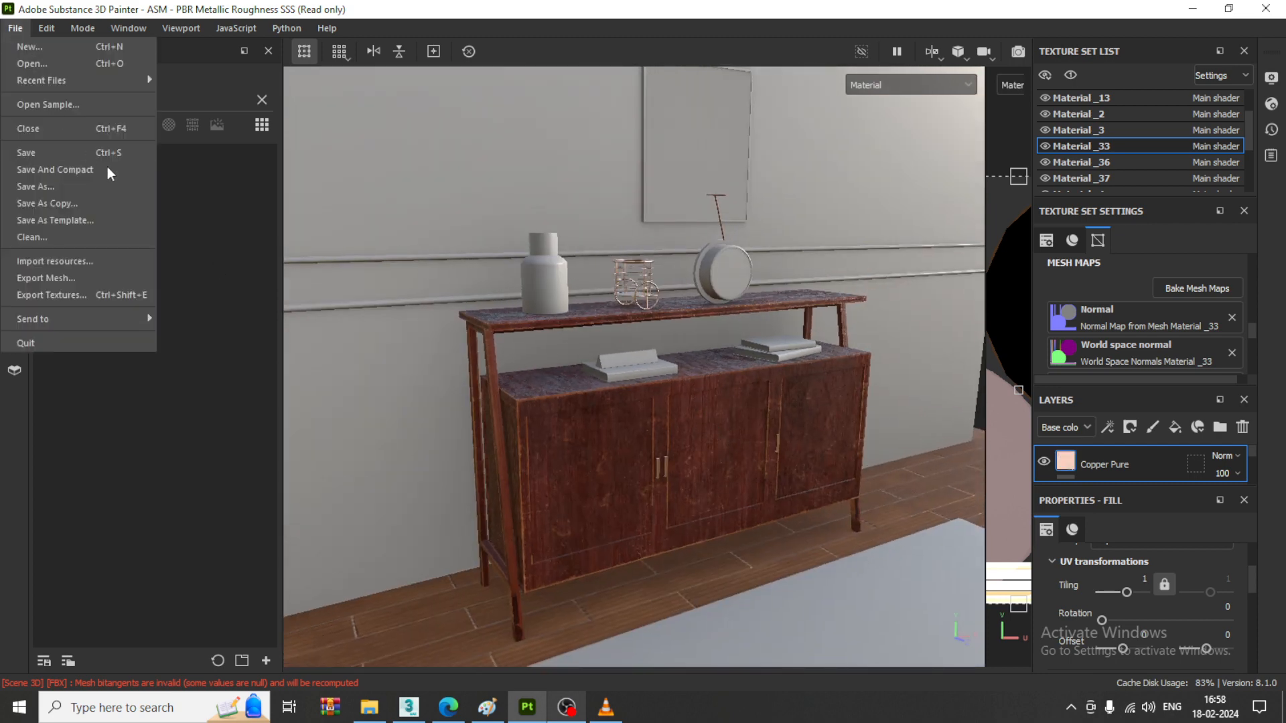
click(89, 151)
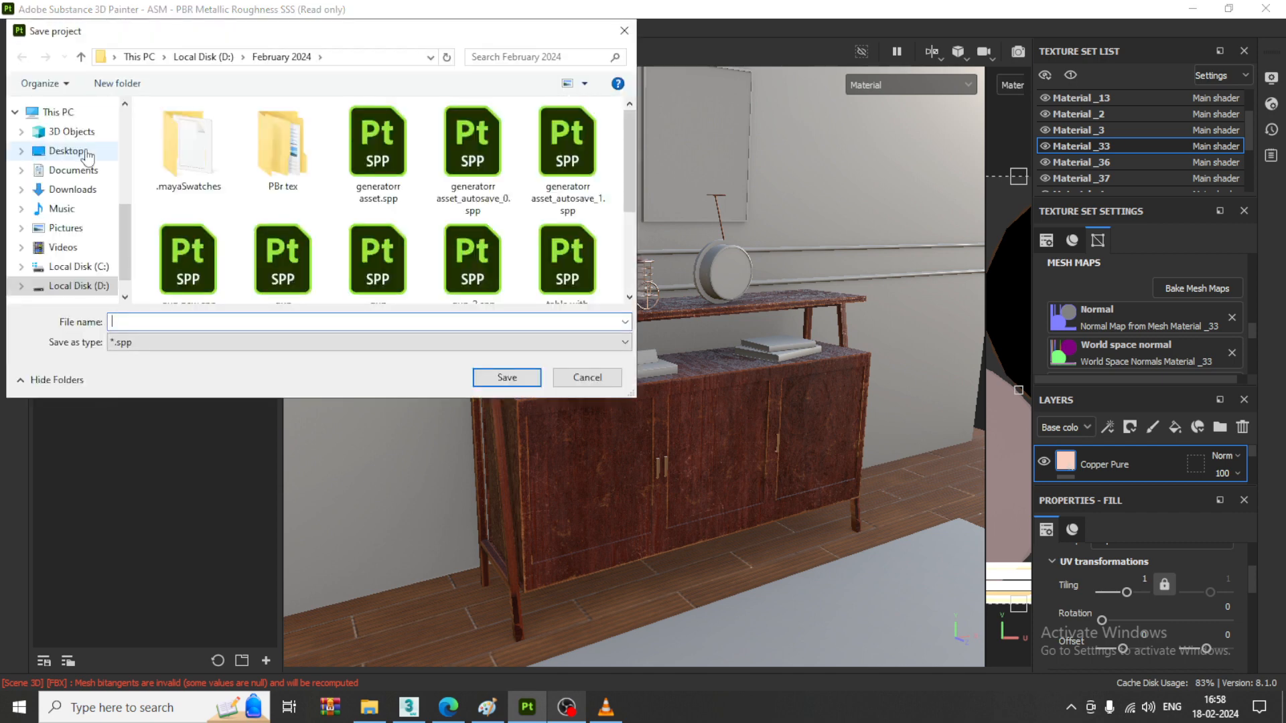
text(t)
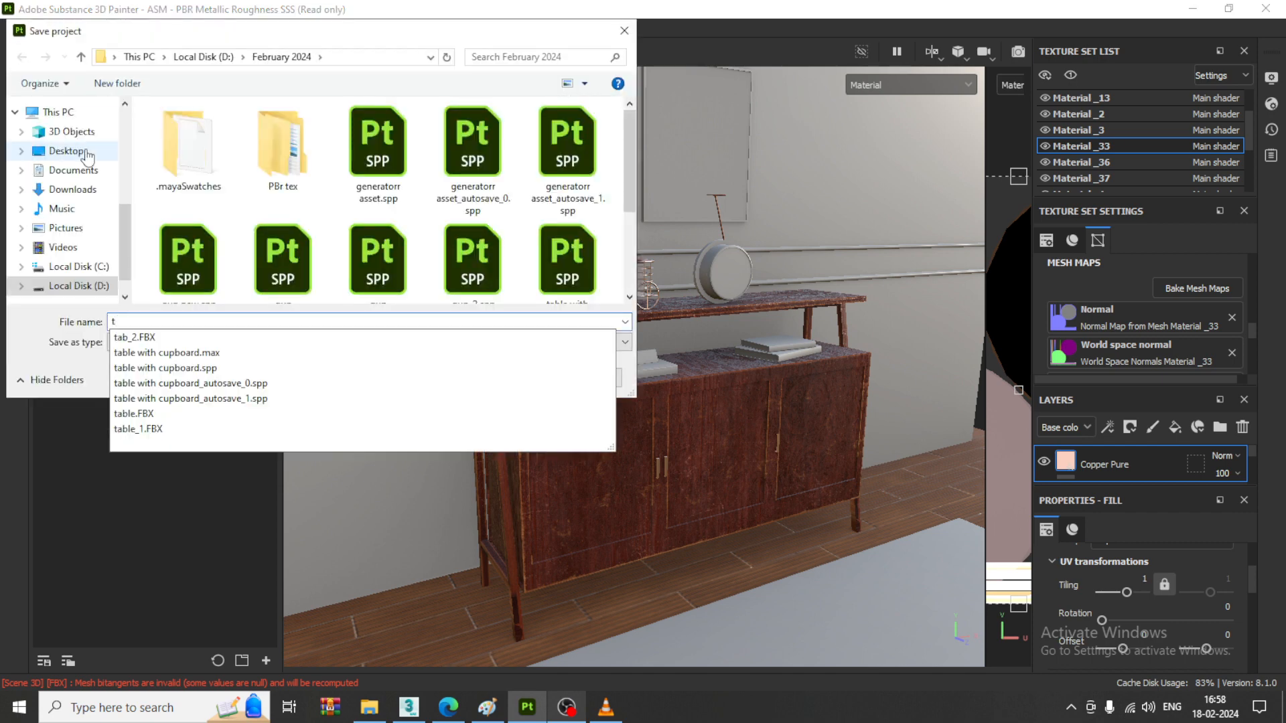
key(BackSpace)
text(cupb)
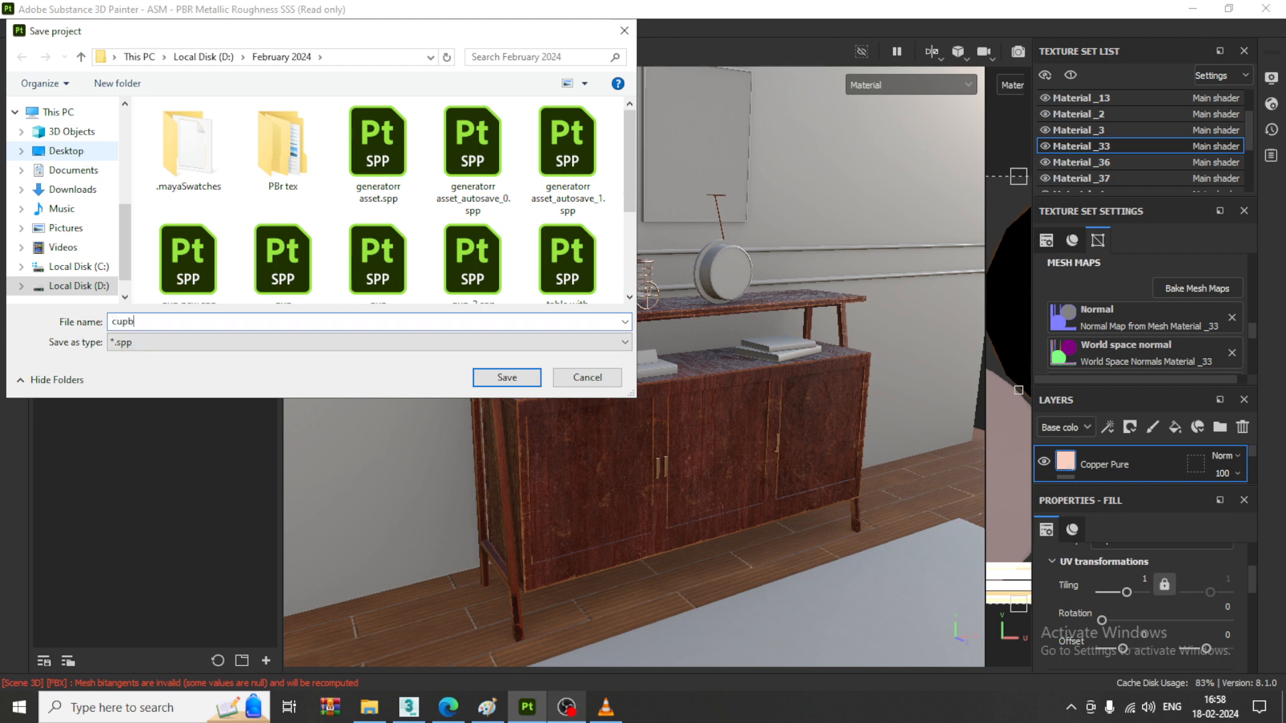
text(oardd)
key(Return)
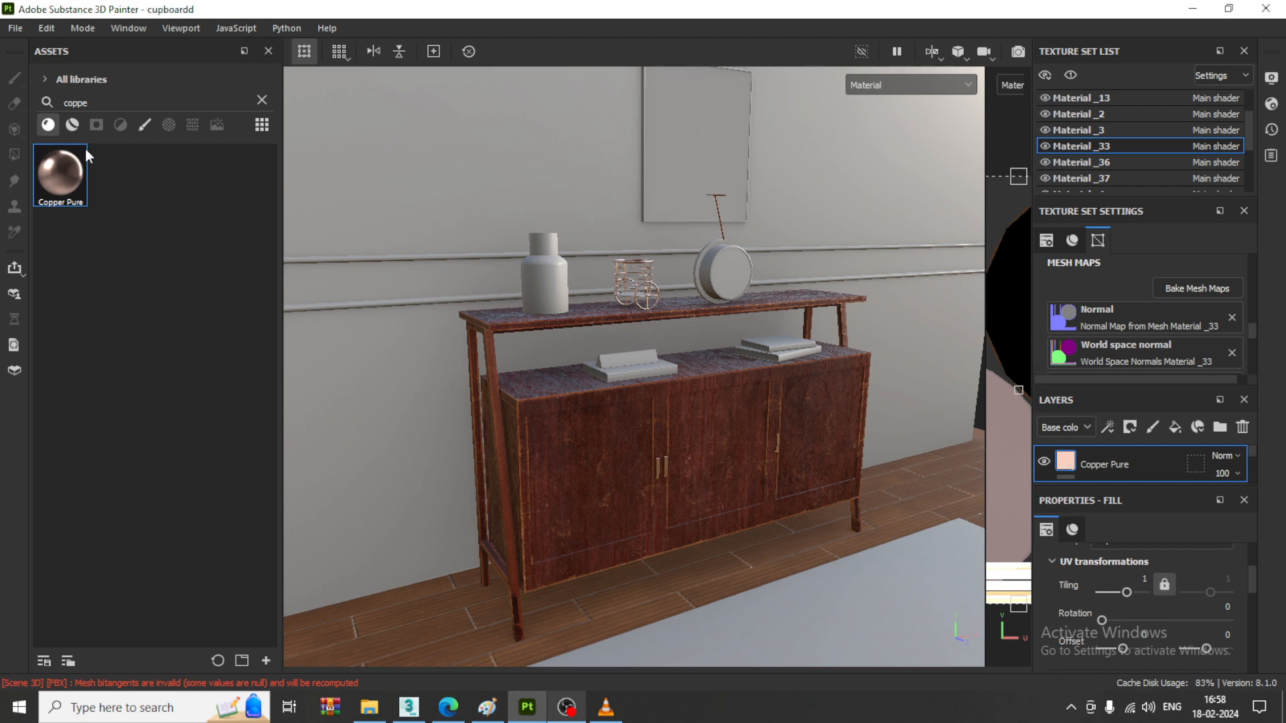
- Search the asset library for wall materials and for concrete materials, and preview the candidates
click(262, 100)
click(146, 98)
text(wall)
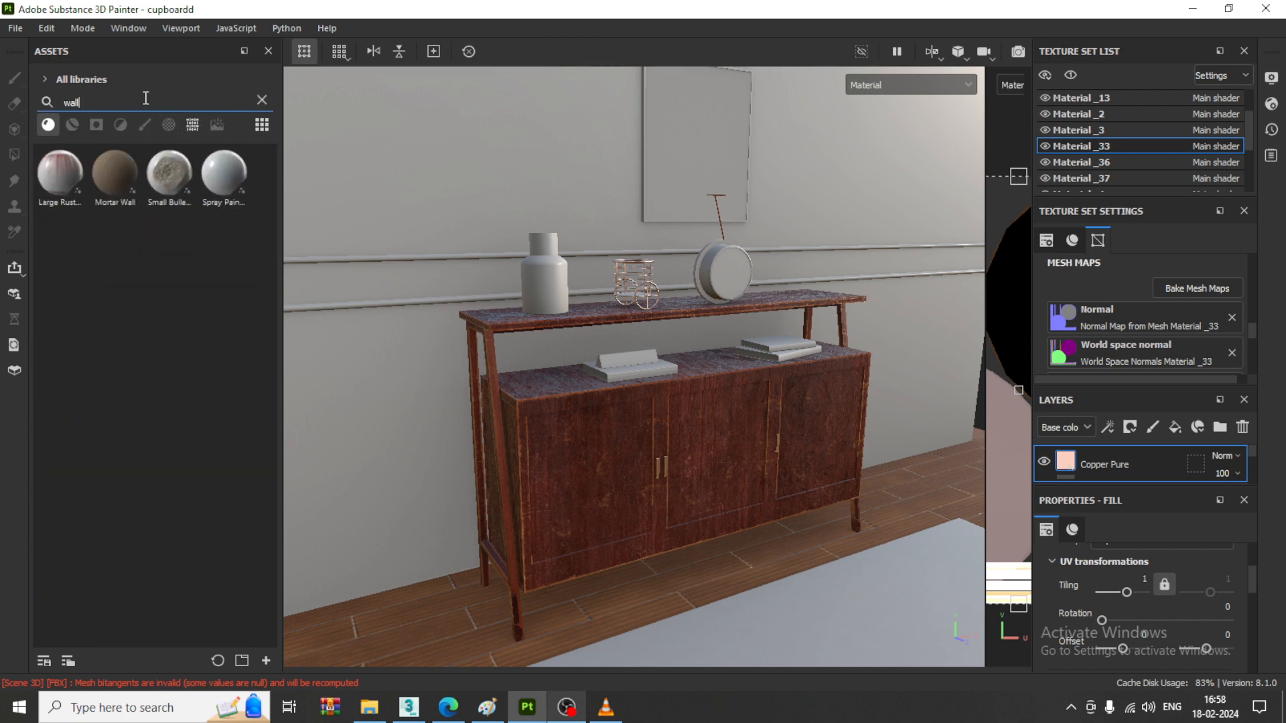
click(69, 129)
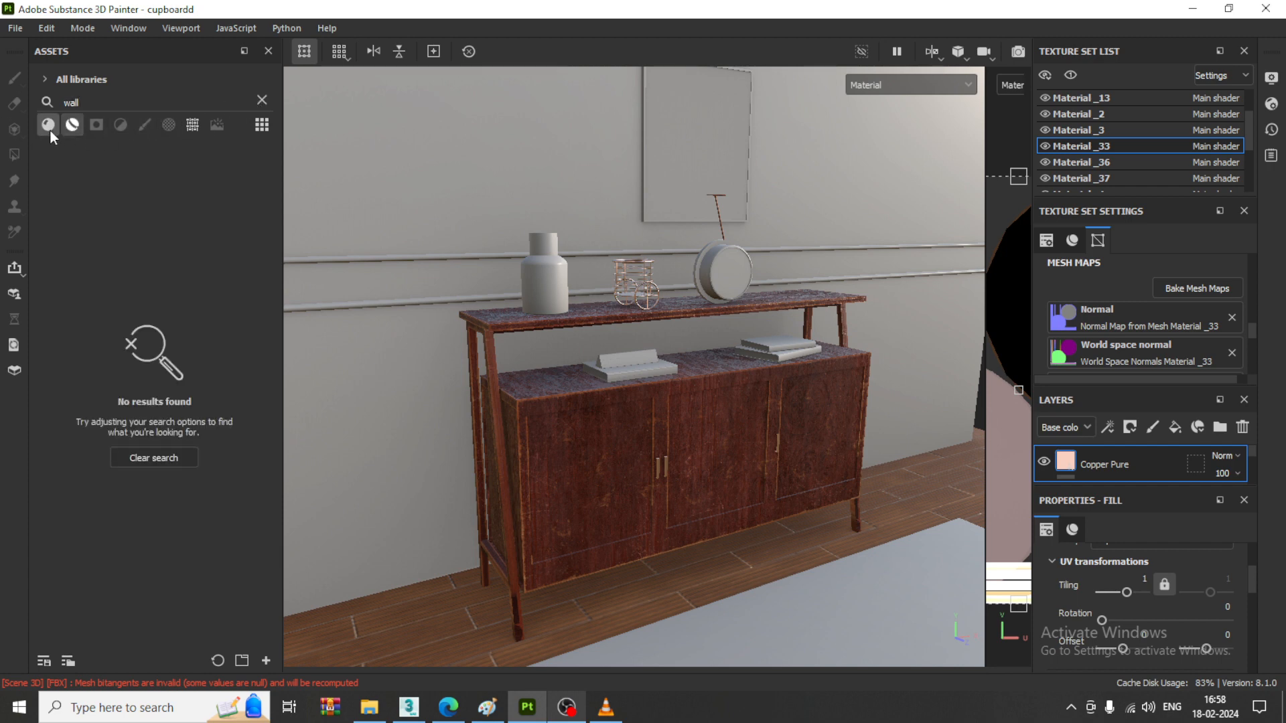
click(50, 129)
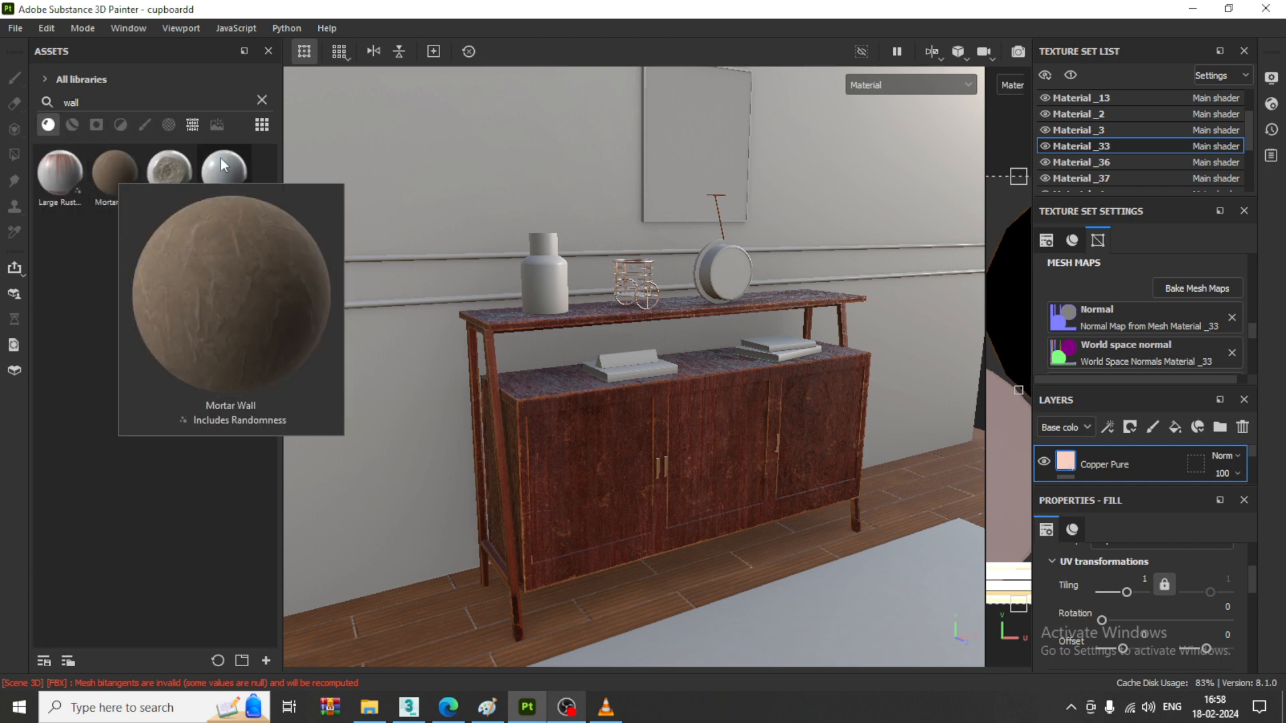
click(261, 100)
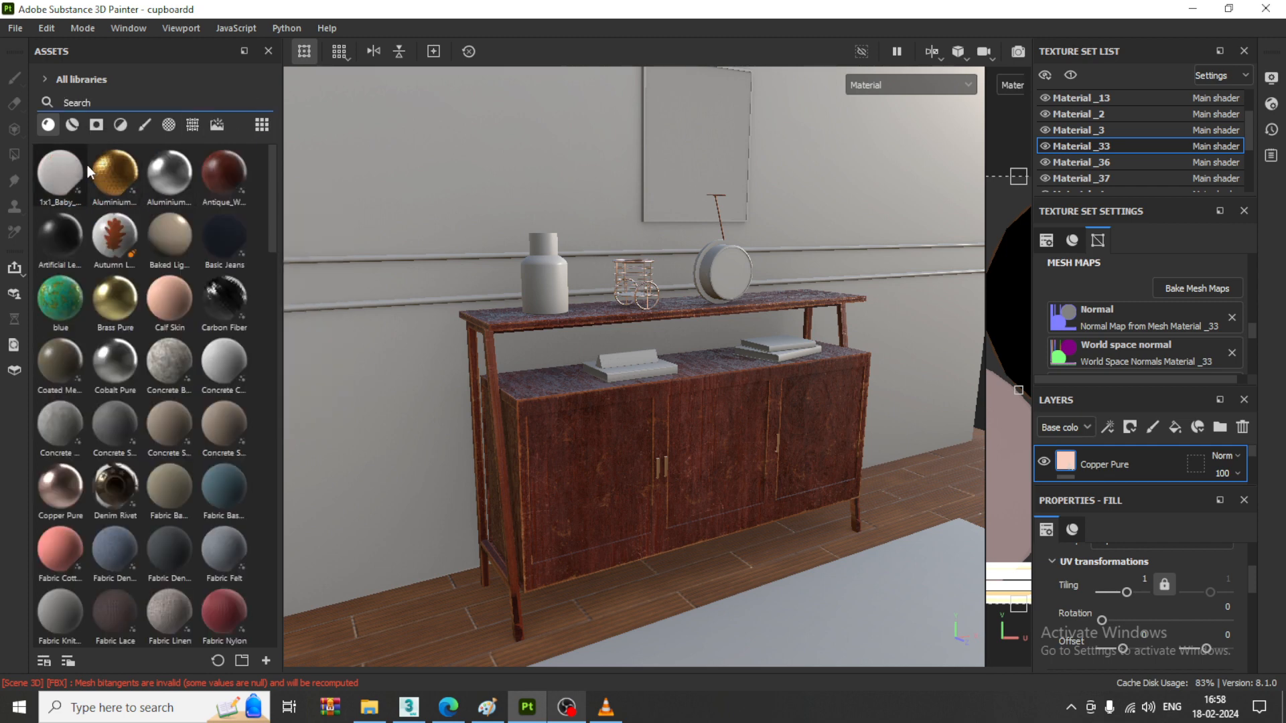
text(concre)
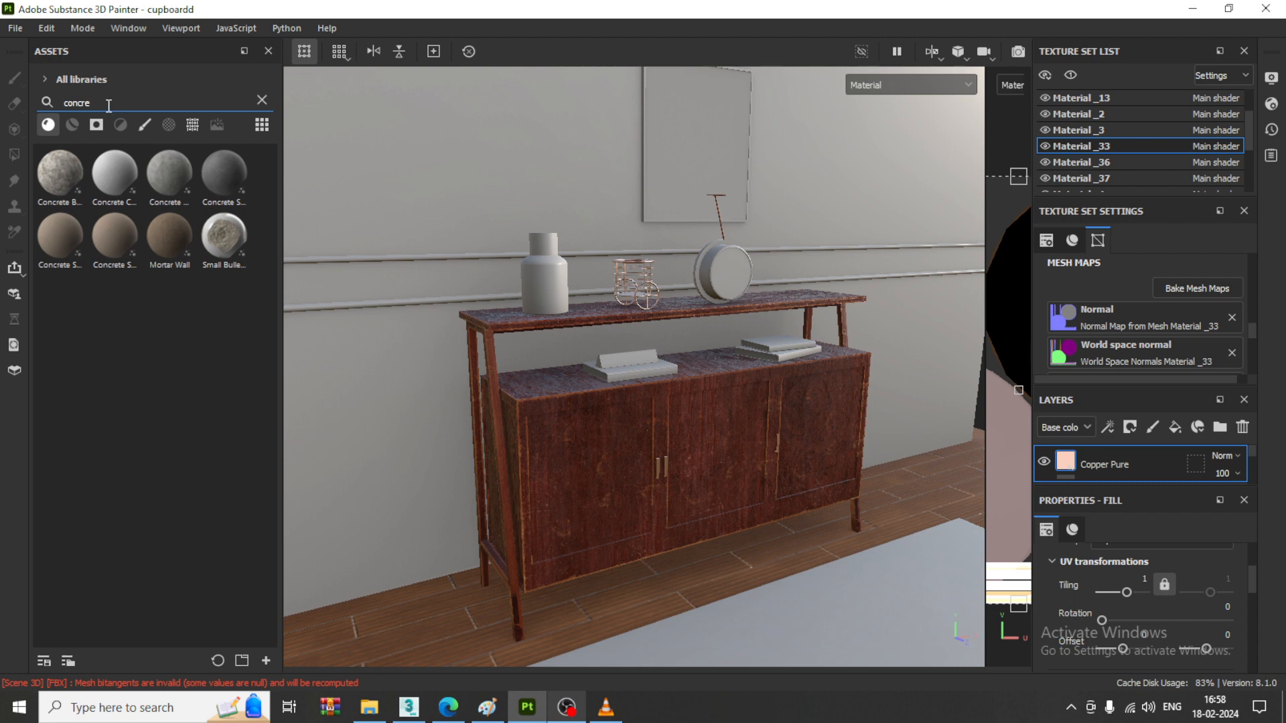
mouse_move(176, 180)
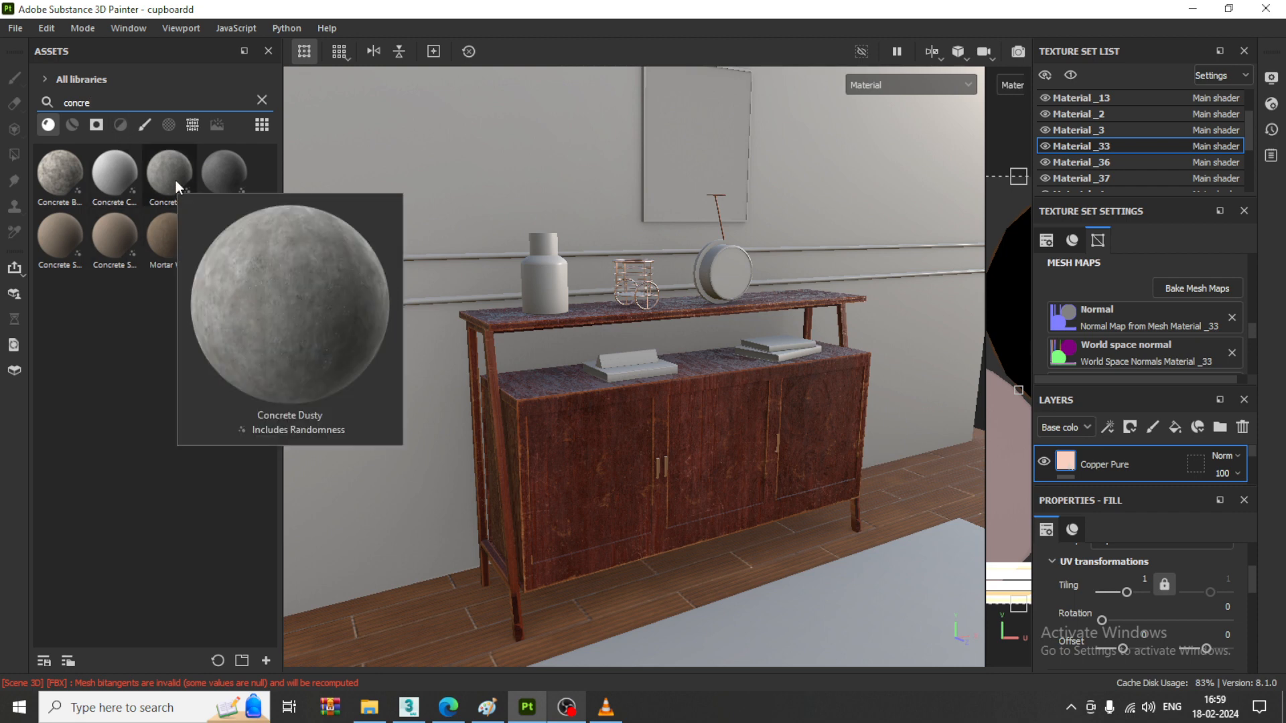
- Apply the Concrete Dusty material to the wall behind the cabinet and set its tiling to about 12.58
drag(175, 180, 434, 158)
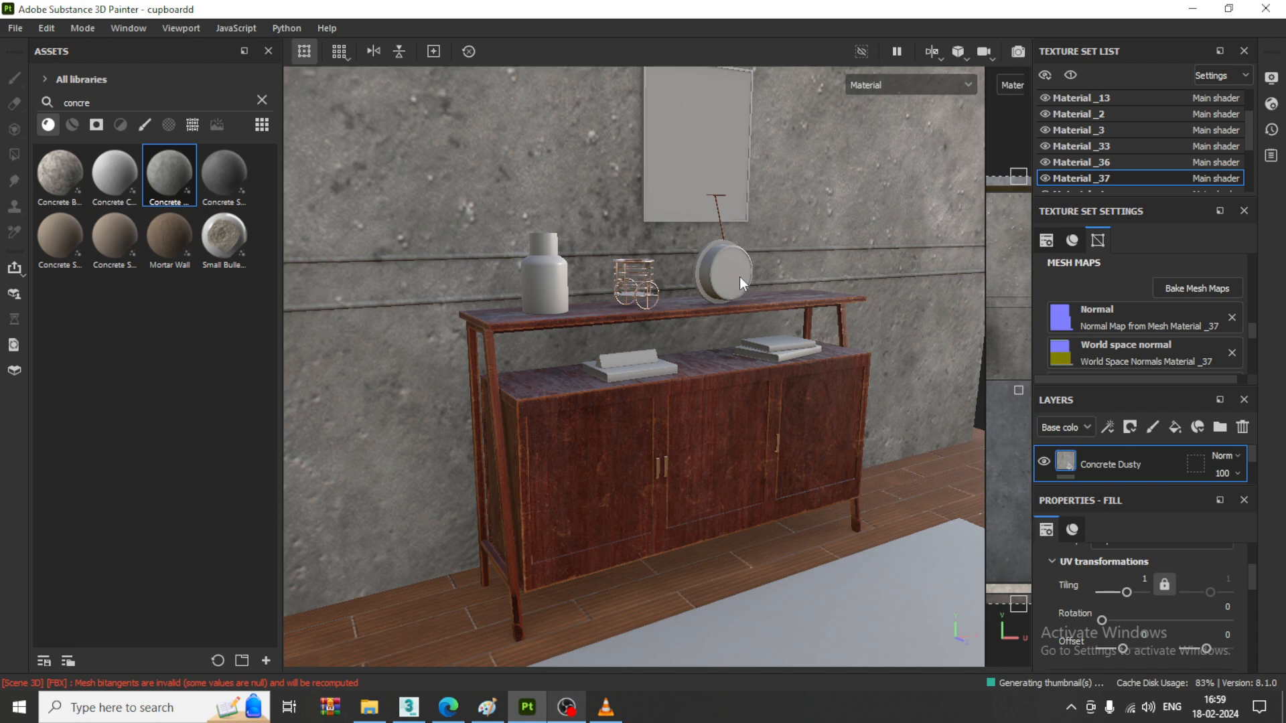
drag(1138, 592, 1137, 592)
drag(1138, 592, 1132, 593)
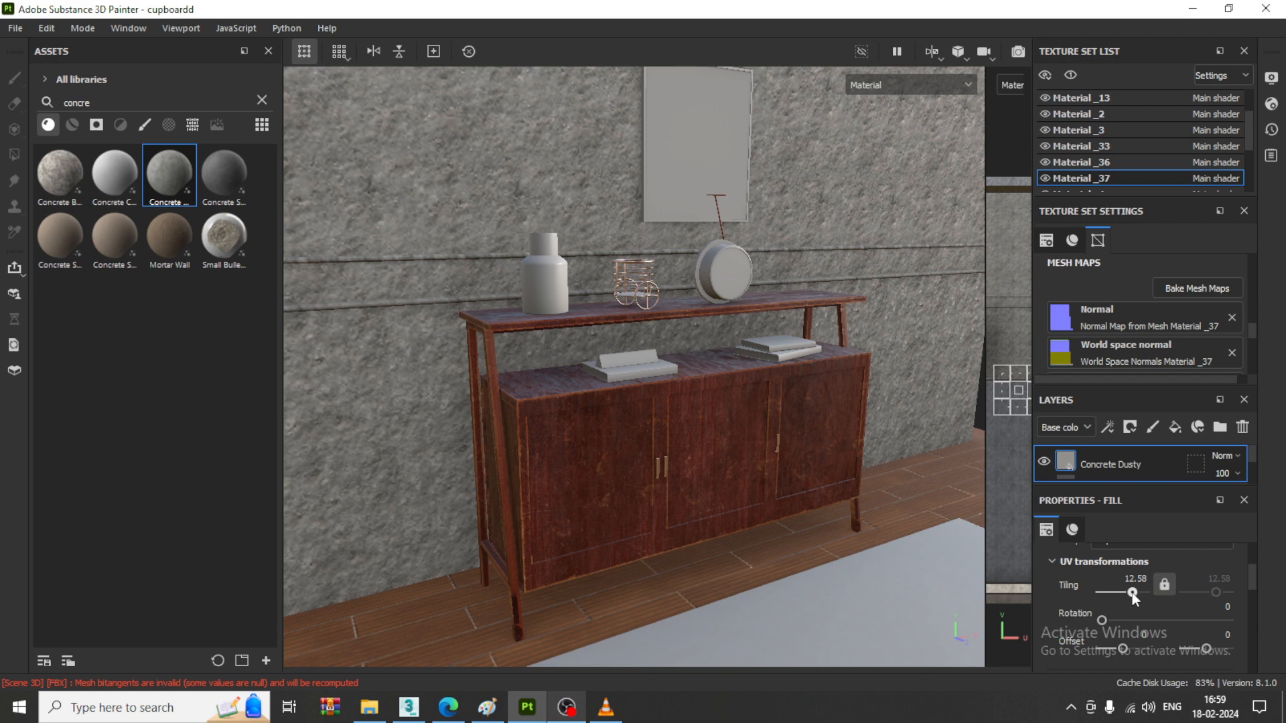
- Apply the Concrete Smooth material to the wall and set its tiling to 16
click(125, 251)
drag(124, 249, 412, 195)
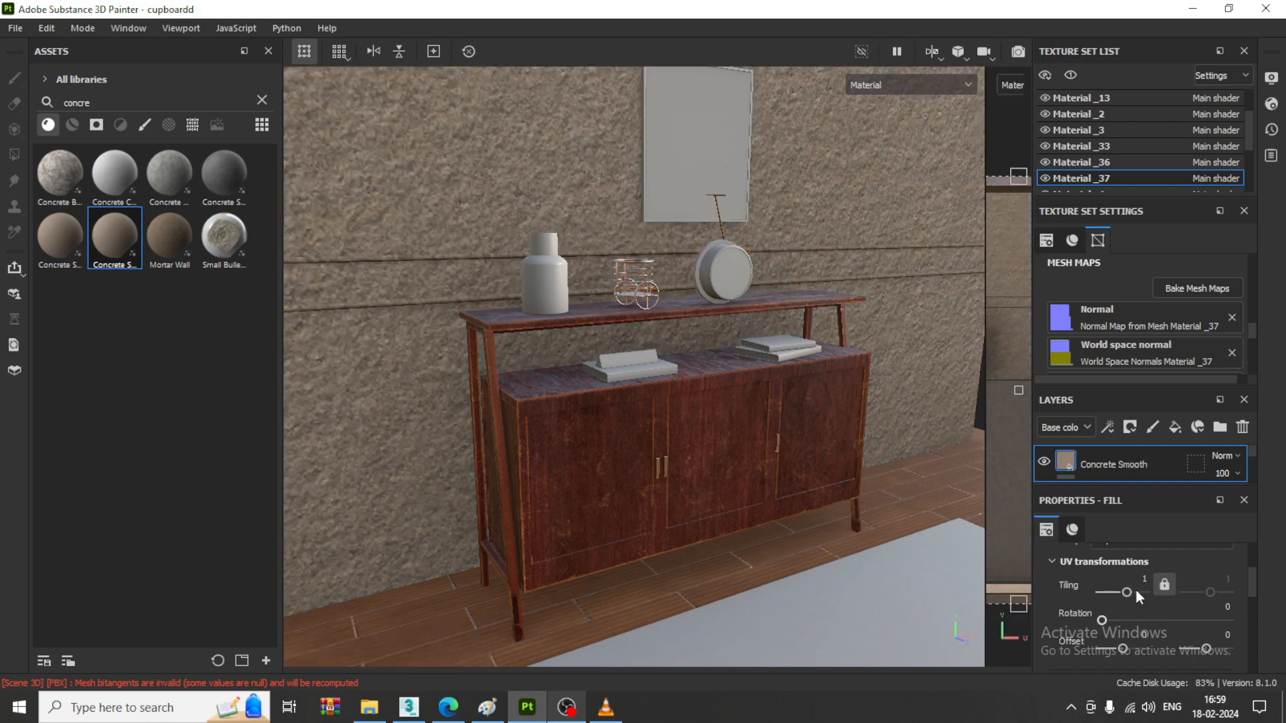
drag(1132, 591, 1132, 591)
- Delete the Concrete Dusty layer from the wall's layer stack
scroll(1119, 462, down, 1)
click(1119, 462)
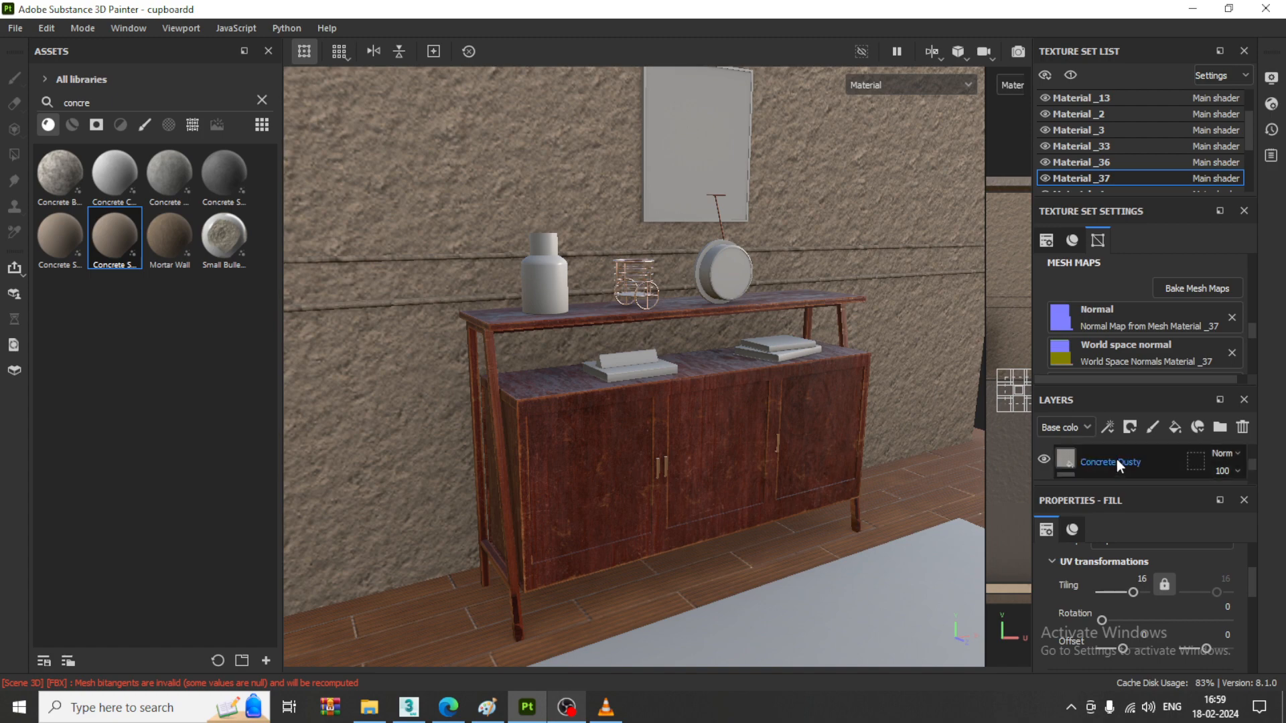
key(Delete)
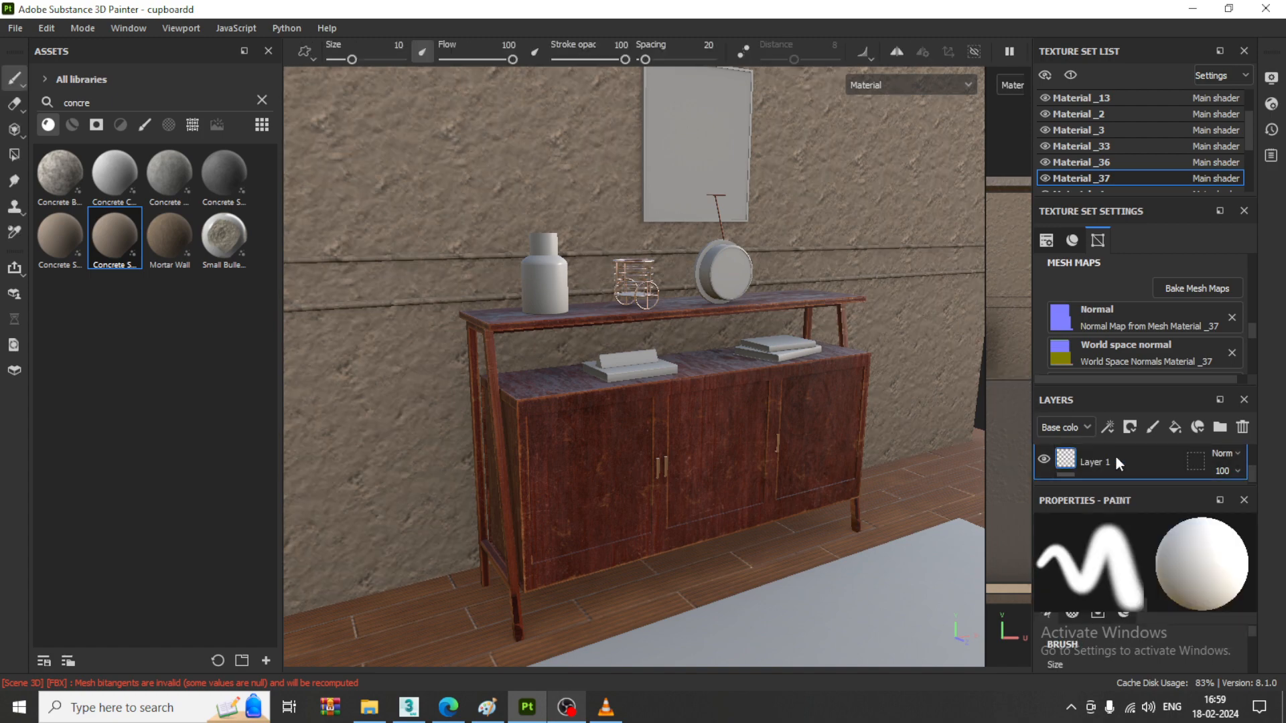
- Reduce the tiling of the wall's Concrete Smooth layer to 3.73
scroll(1117, 457, up, 1)
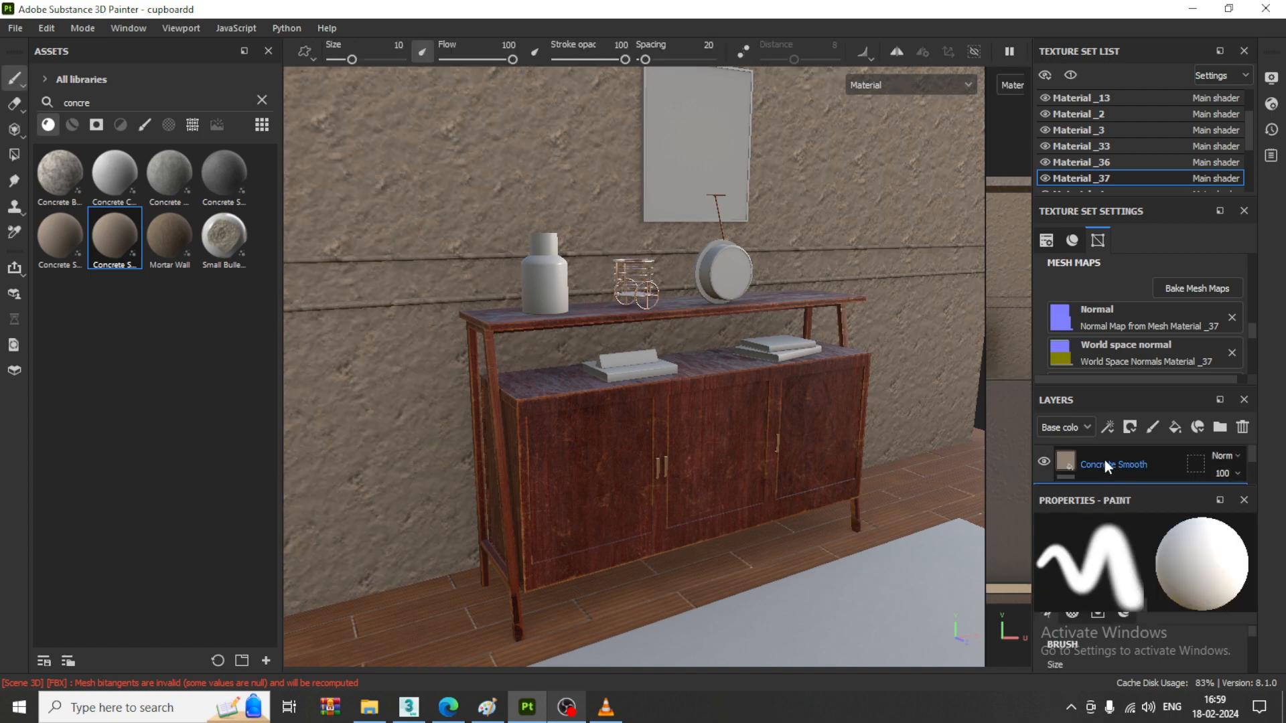
click(1104, 460)
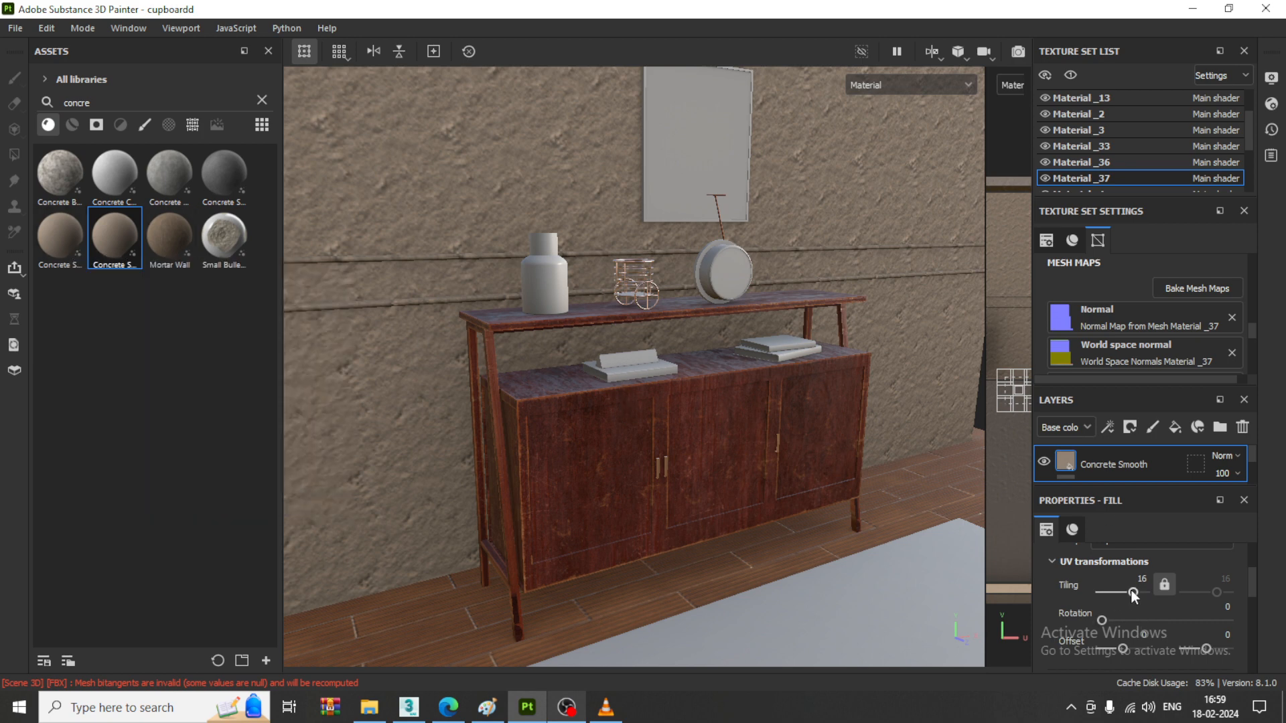
drag(1133, 593, 1124, 590)
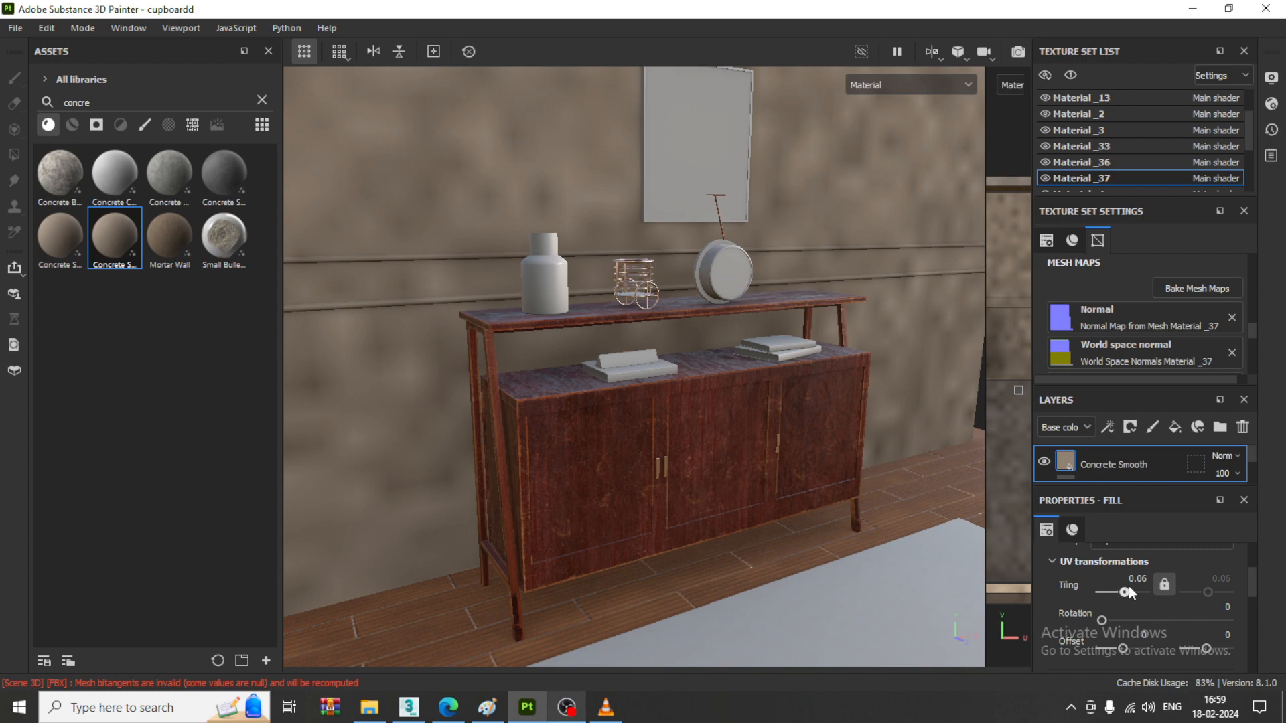
drag(1129, 591, 1130, 590)
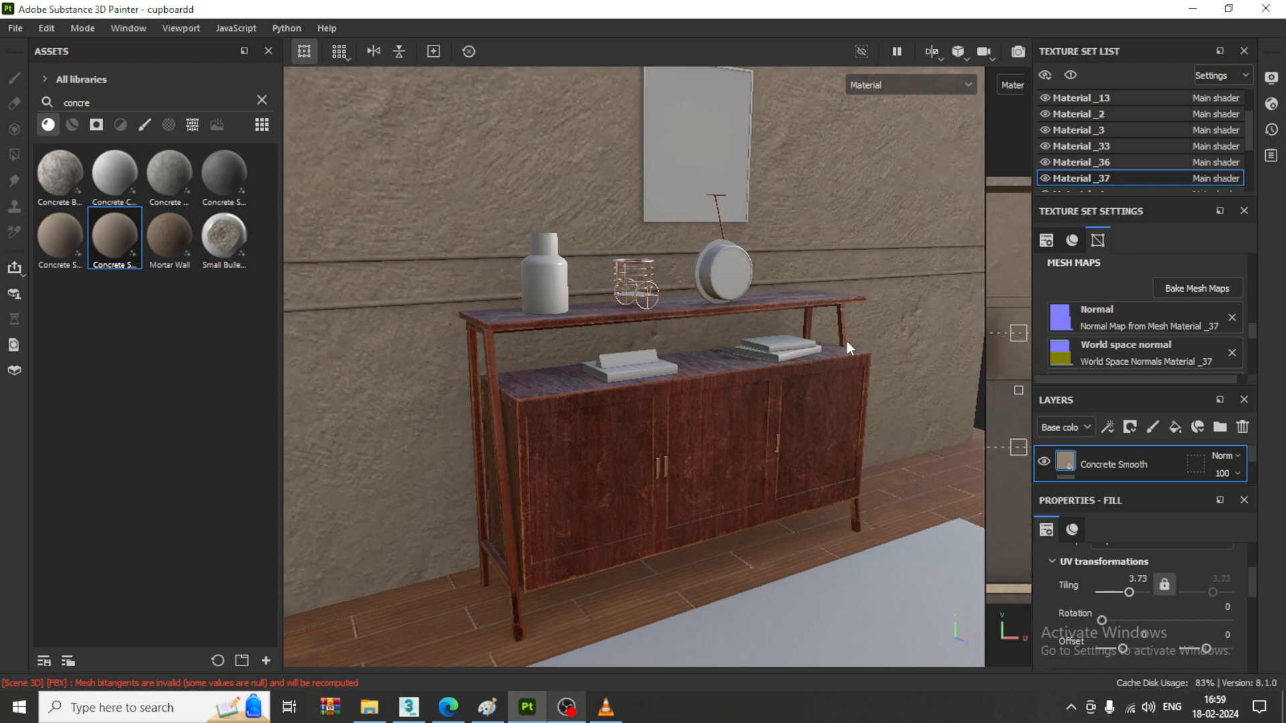
- Search the material library for book, and clear the search
scroll(686, 384, down, 4)
scroll(564, 316, up, 5)
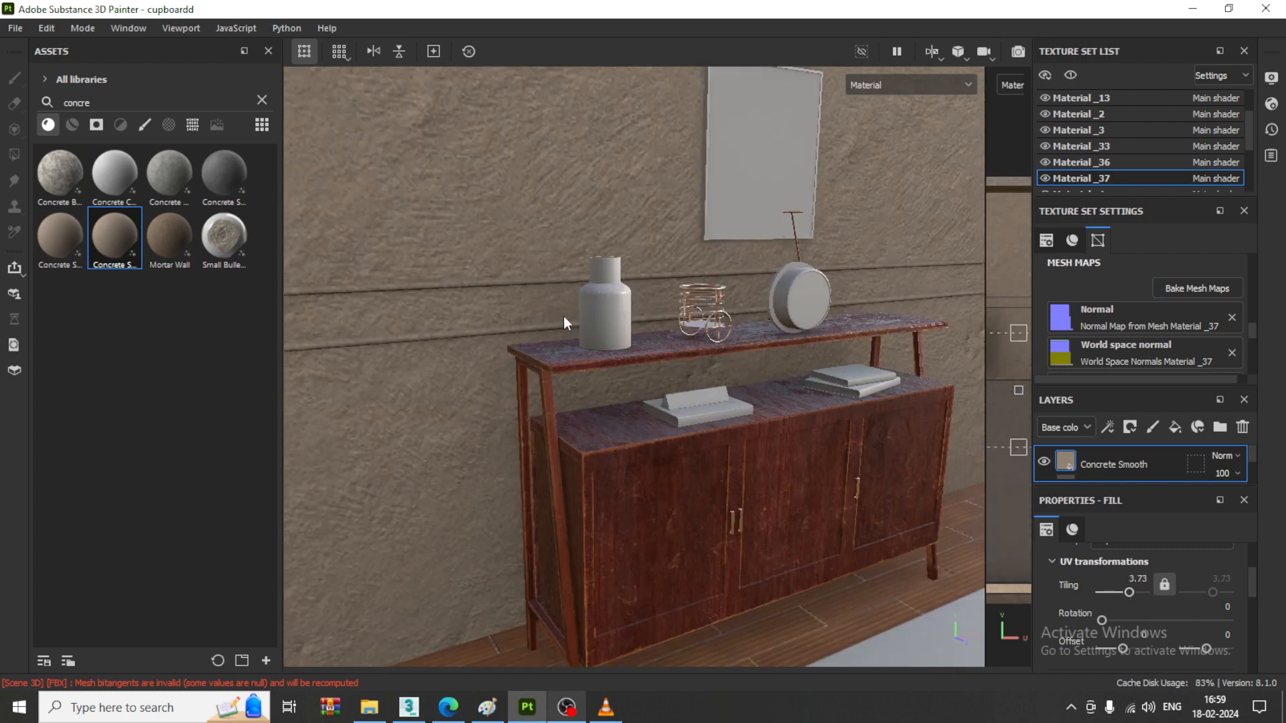
alt+drag(753, 365, 576, 369)
click(262, 100)
click(165, 103)
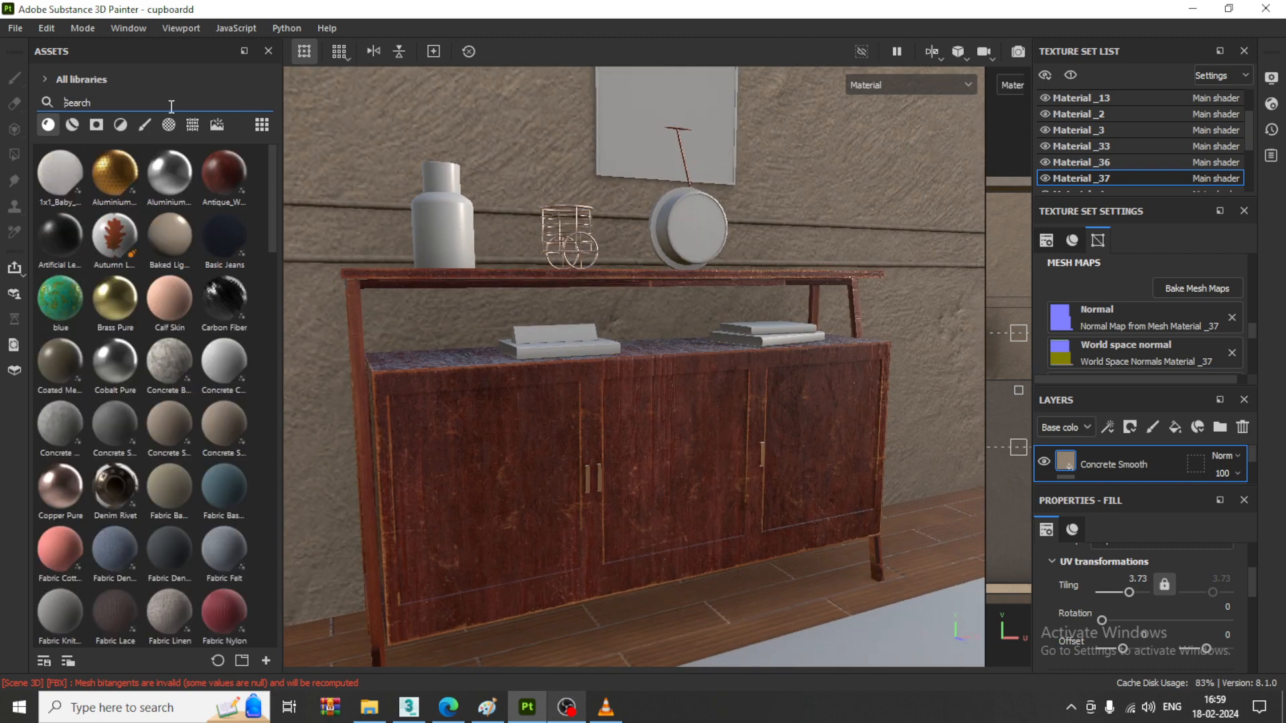
text(book)
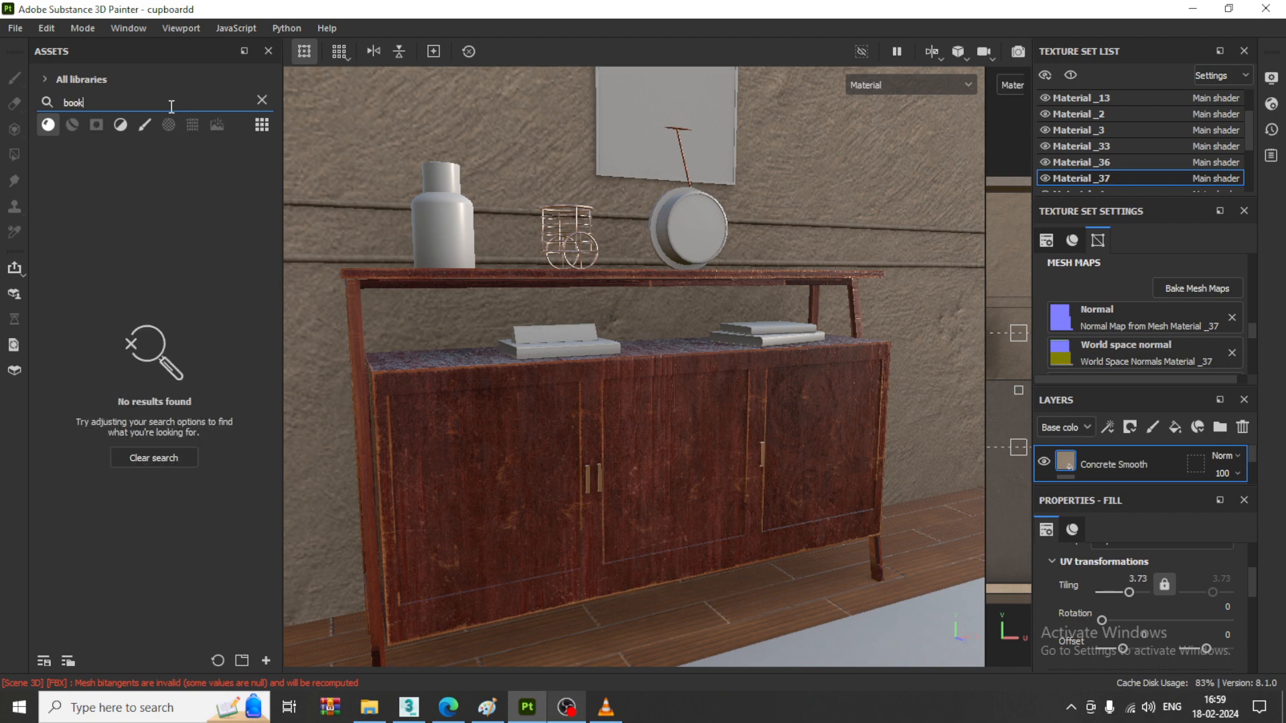
click(259, 102)
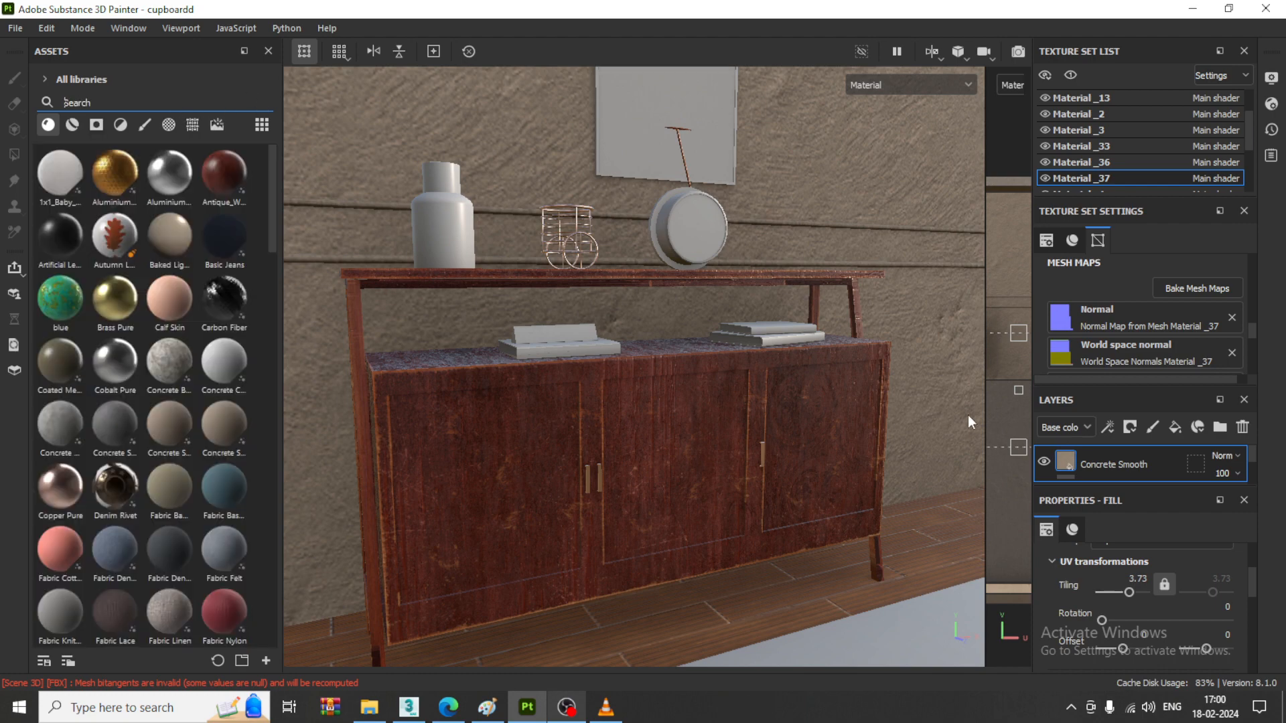
- Browse the unfiltered materials and smart materials, and check the reference picture in 3ds Max
alt+drag(782, 416, 726, 423)
alt+middle_drag(727, 423, 723, 351)
scroll(202, 411, down, 9)
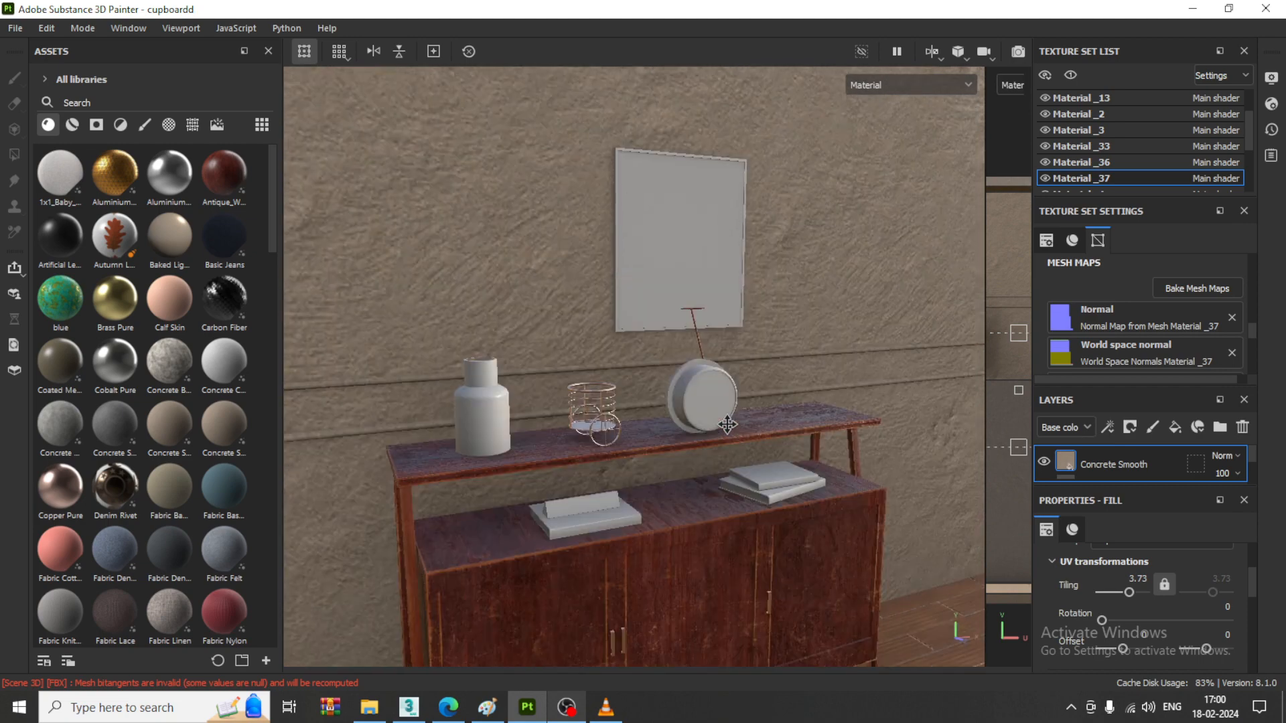
scroll(202, 411, down, 10)
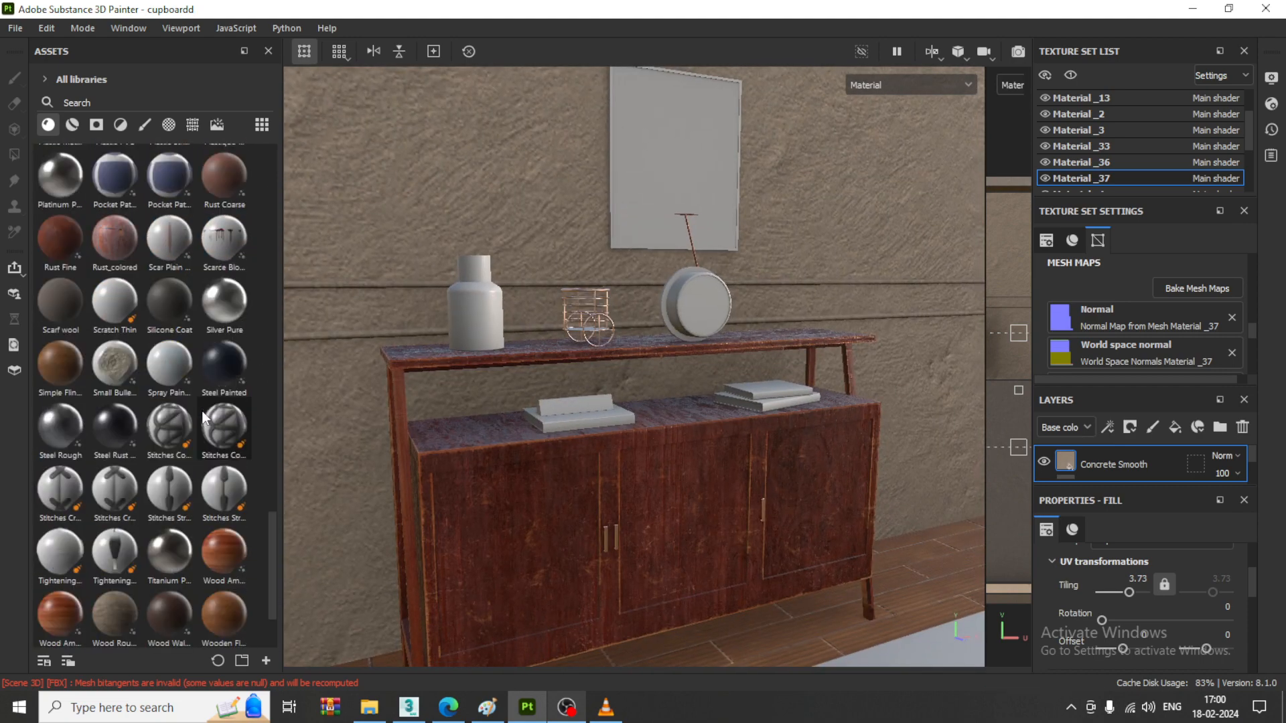
scroll(202, 411, down, 2)
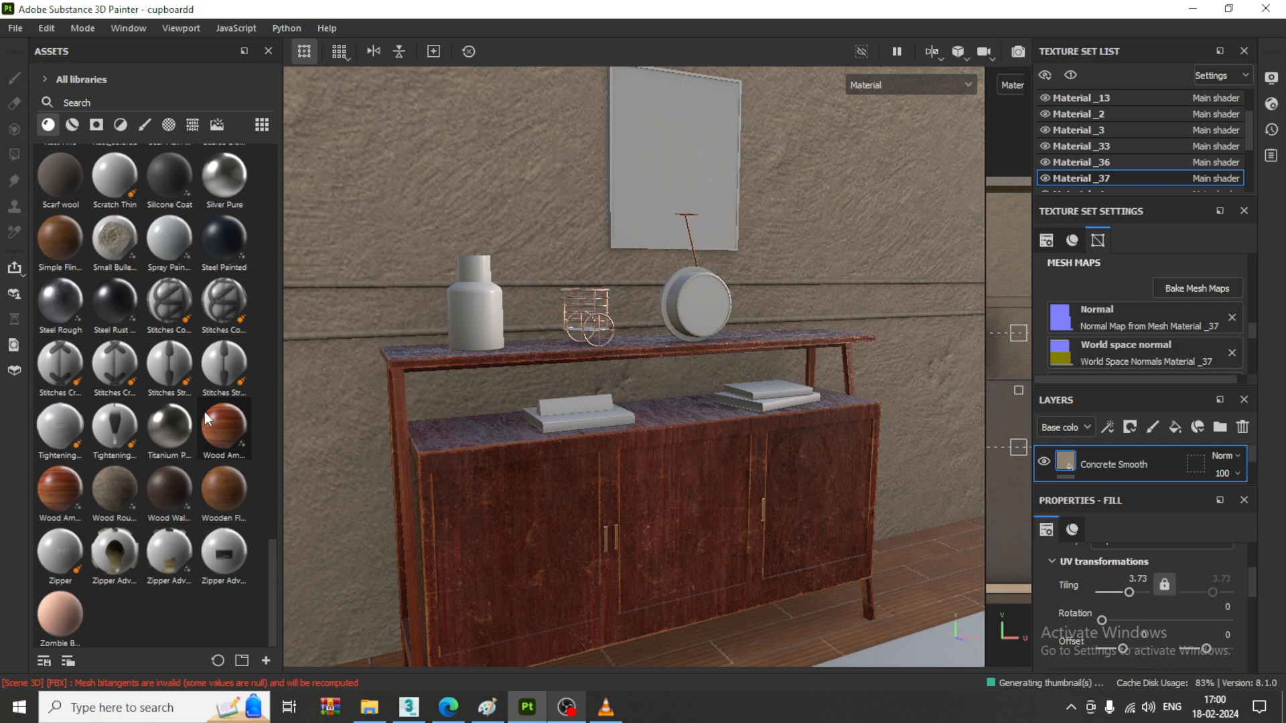
scroll(154, 322, up, 12)
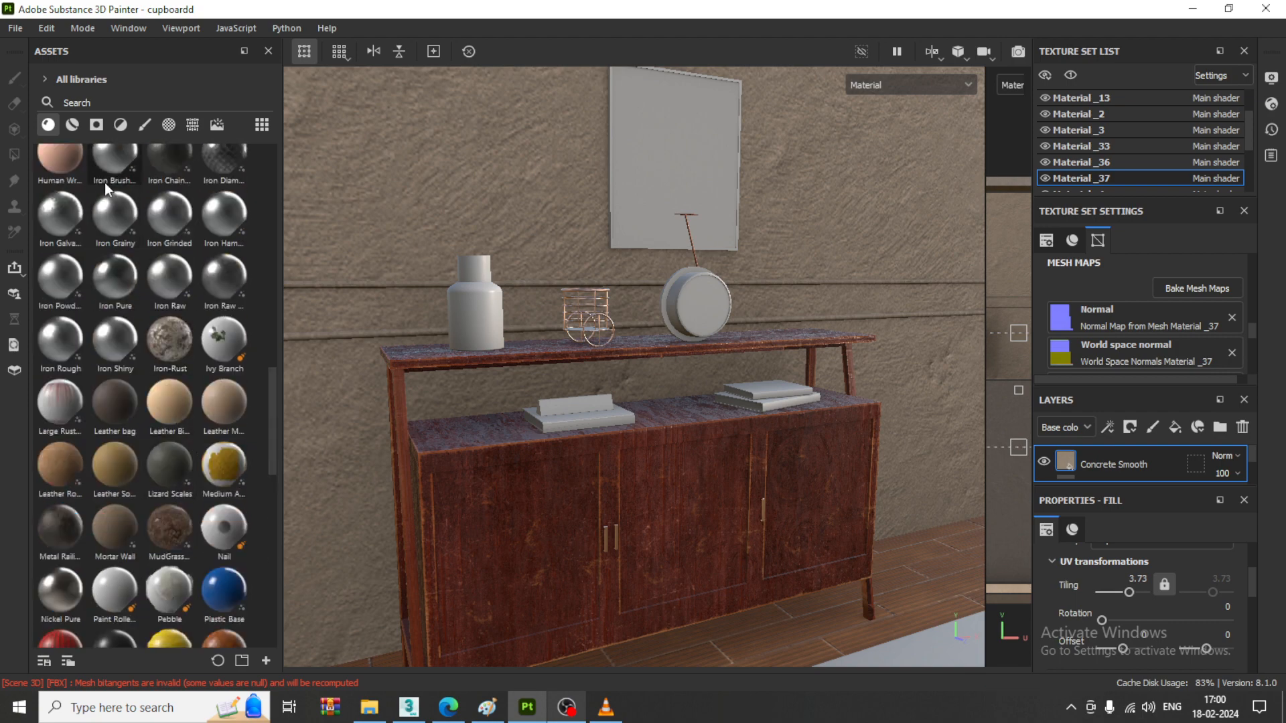
click(81, 124)
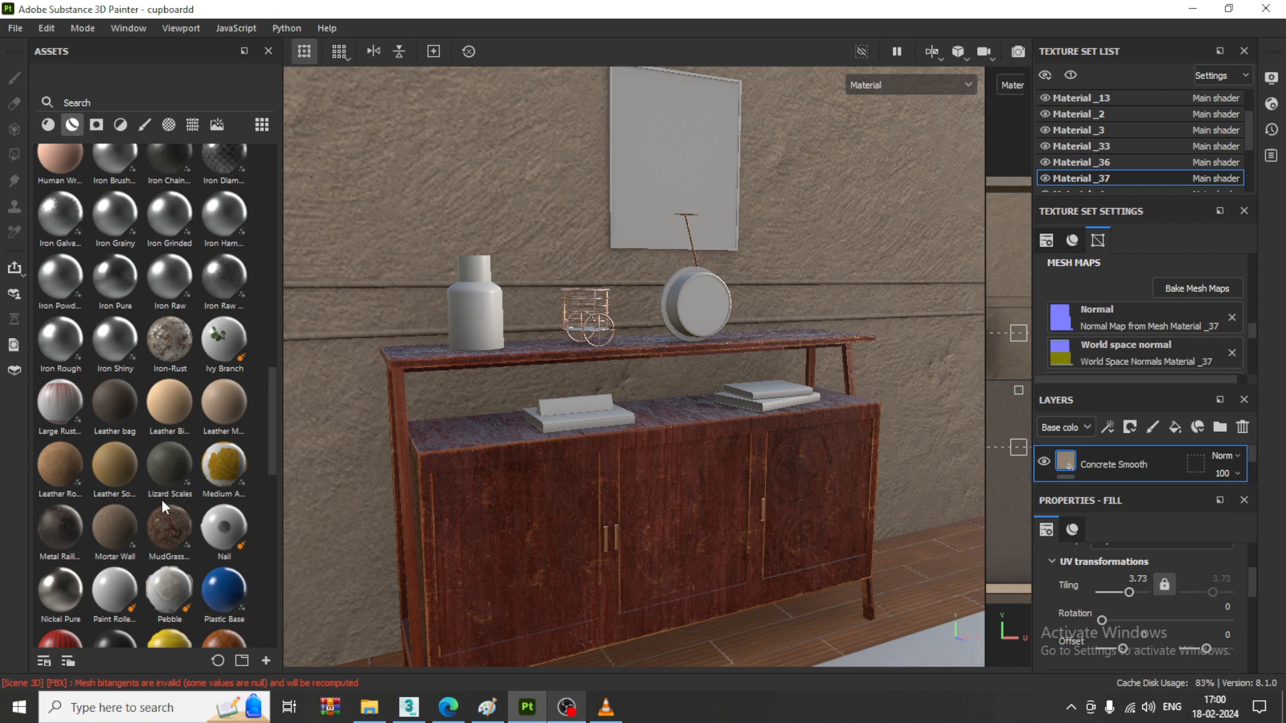
click(409, 707)
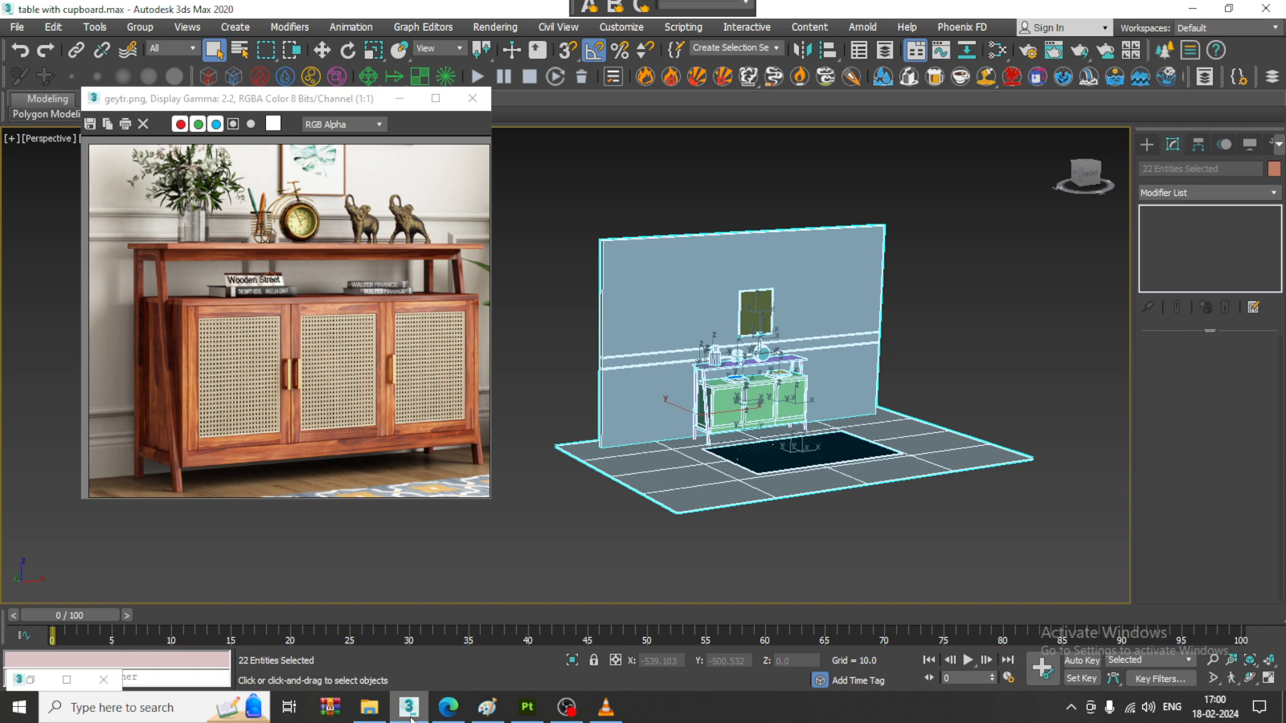
click(410, 714)
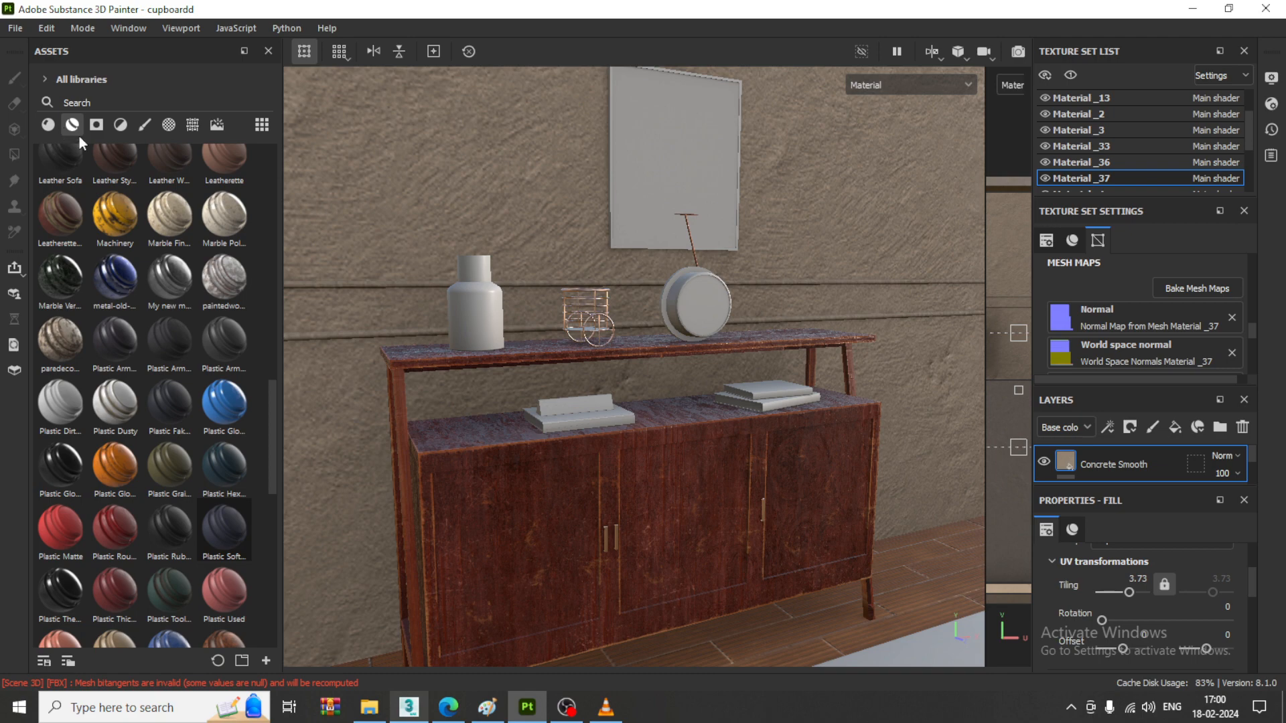
scroll(57, 154, down, 3)
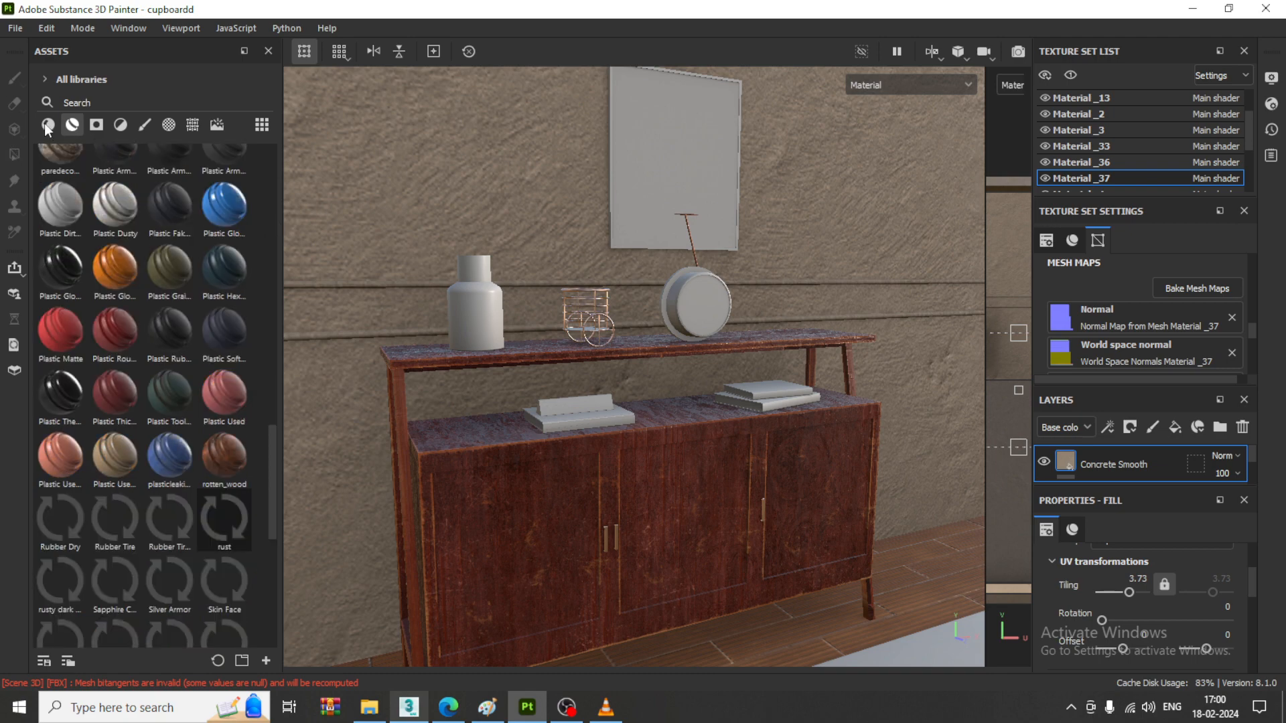
click(47, 126)
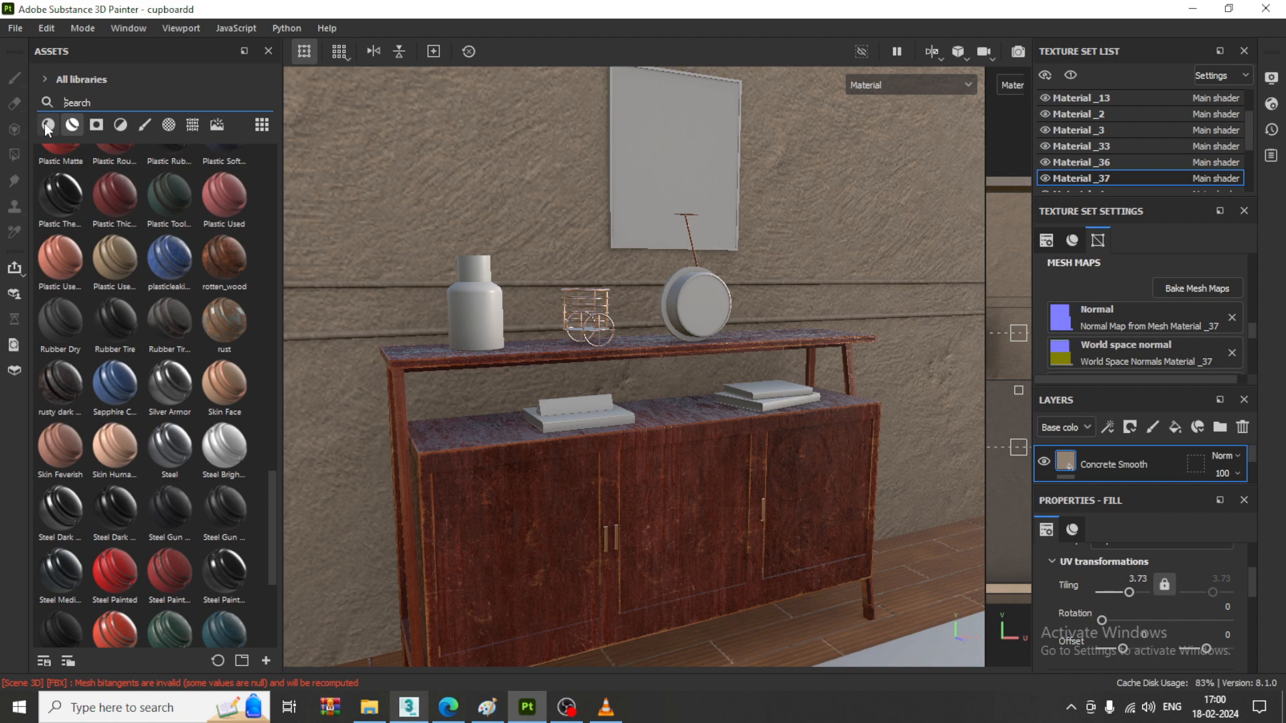
- Search the library for fabric and preview the matching materials and smart materials
click(81, 102)
text(fab)
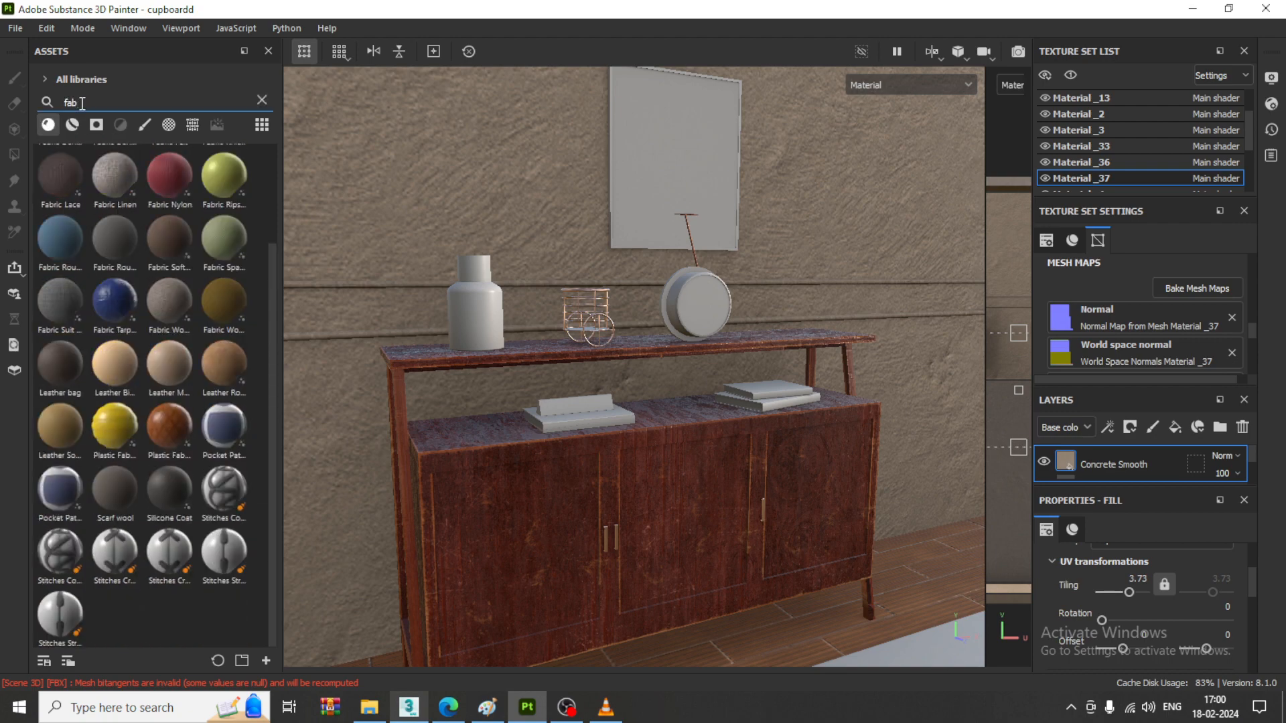
text(ric)
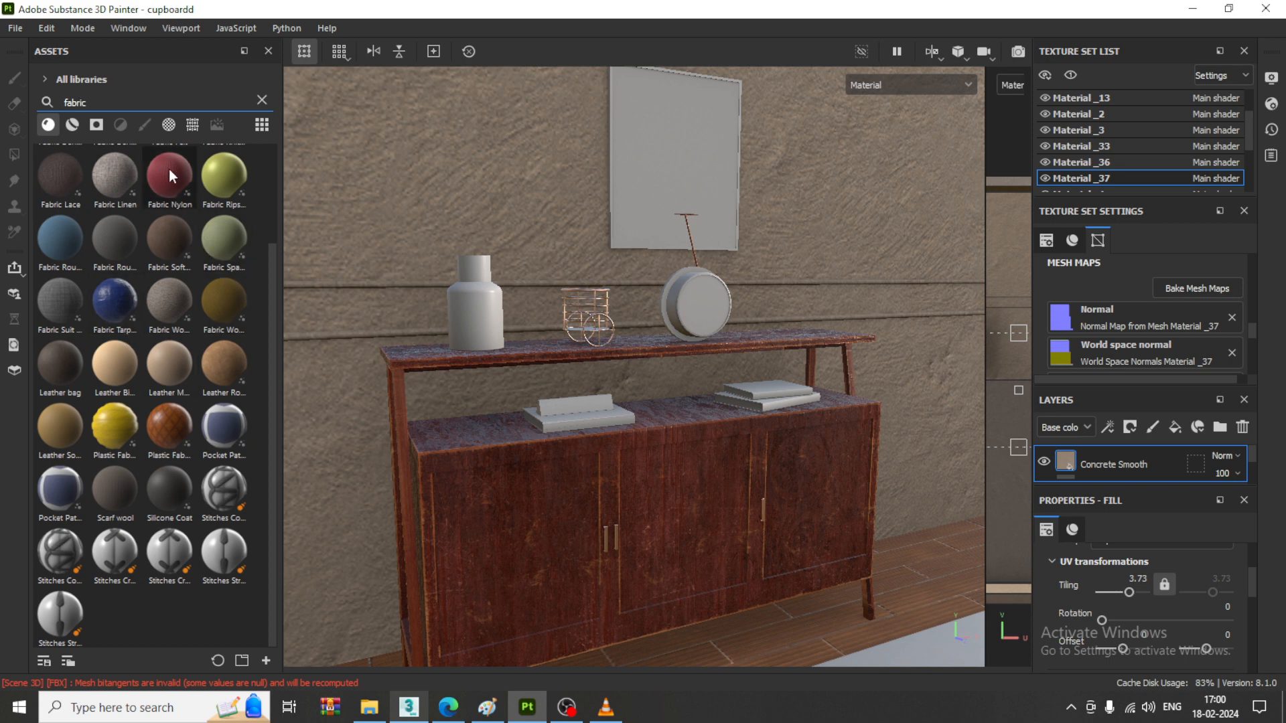
mouse_move(169, 169)
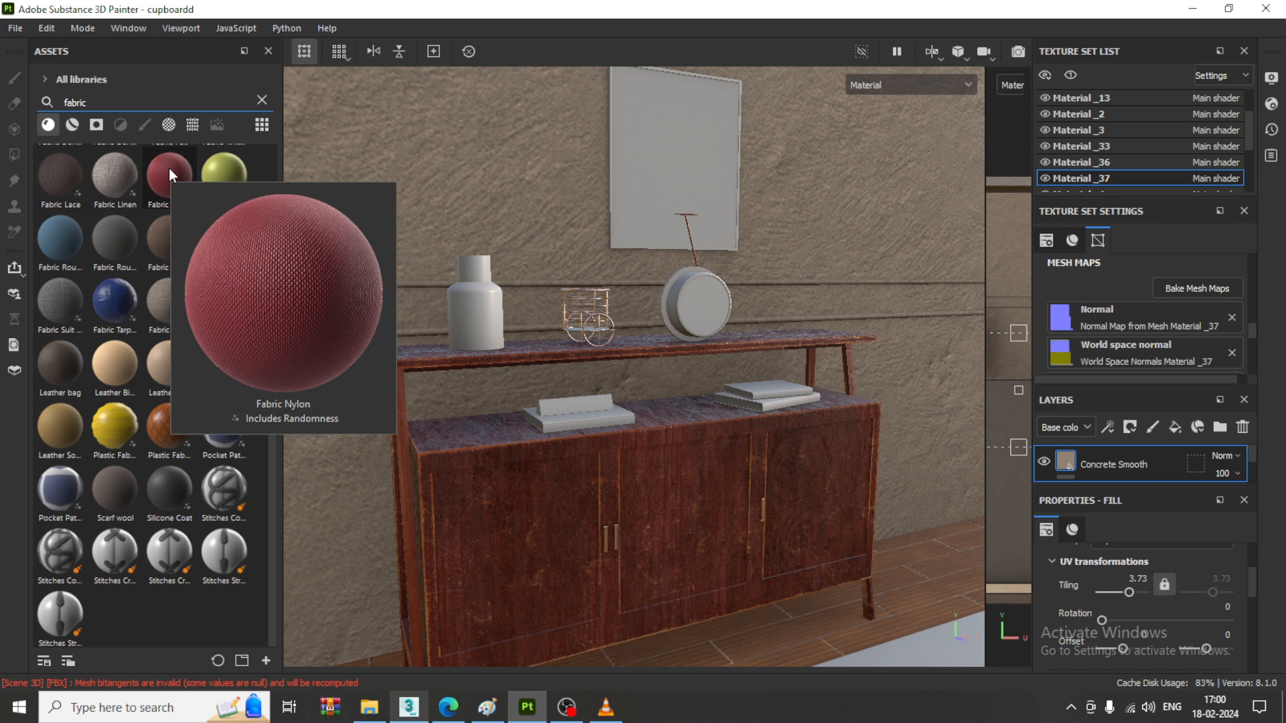
mouse_move(230, 168)
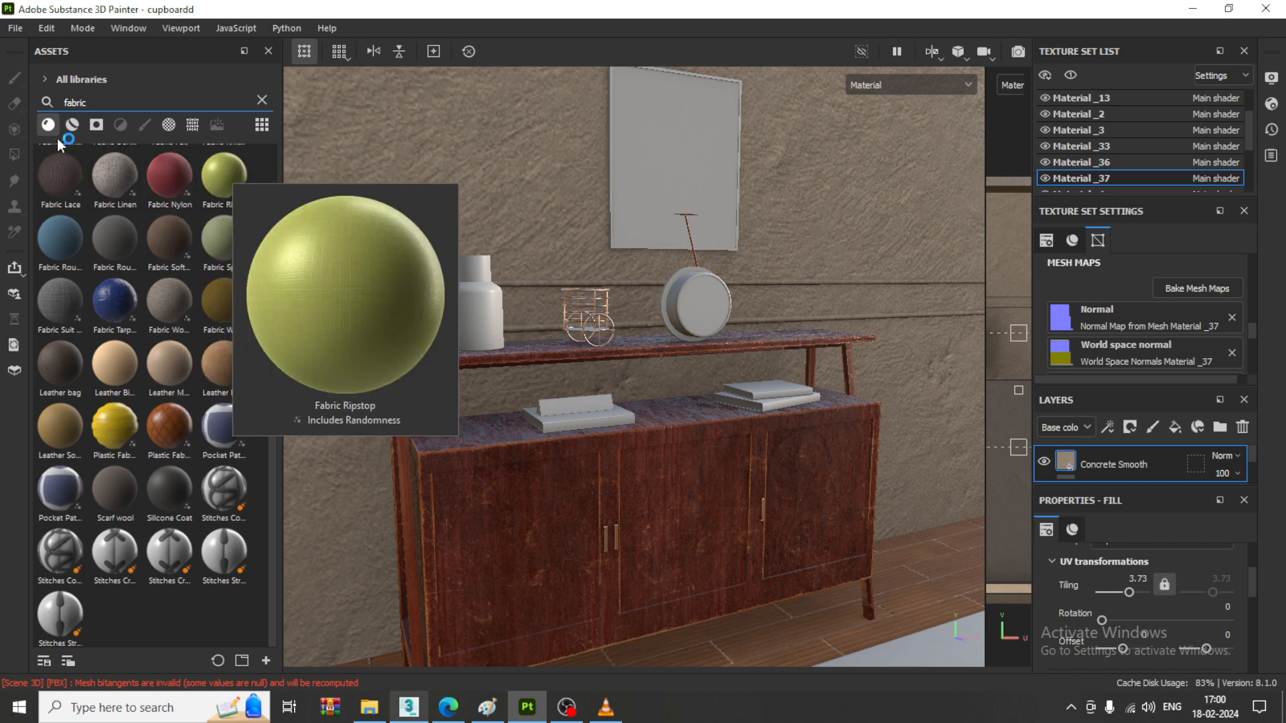
click(73, 126)
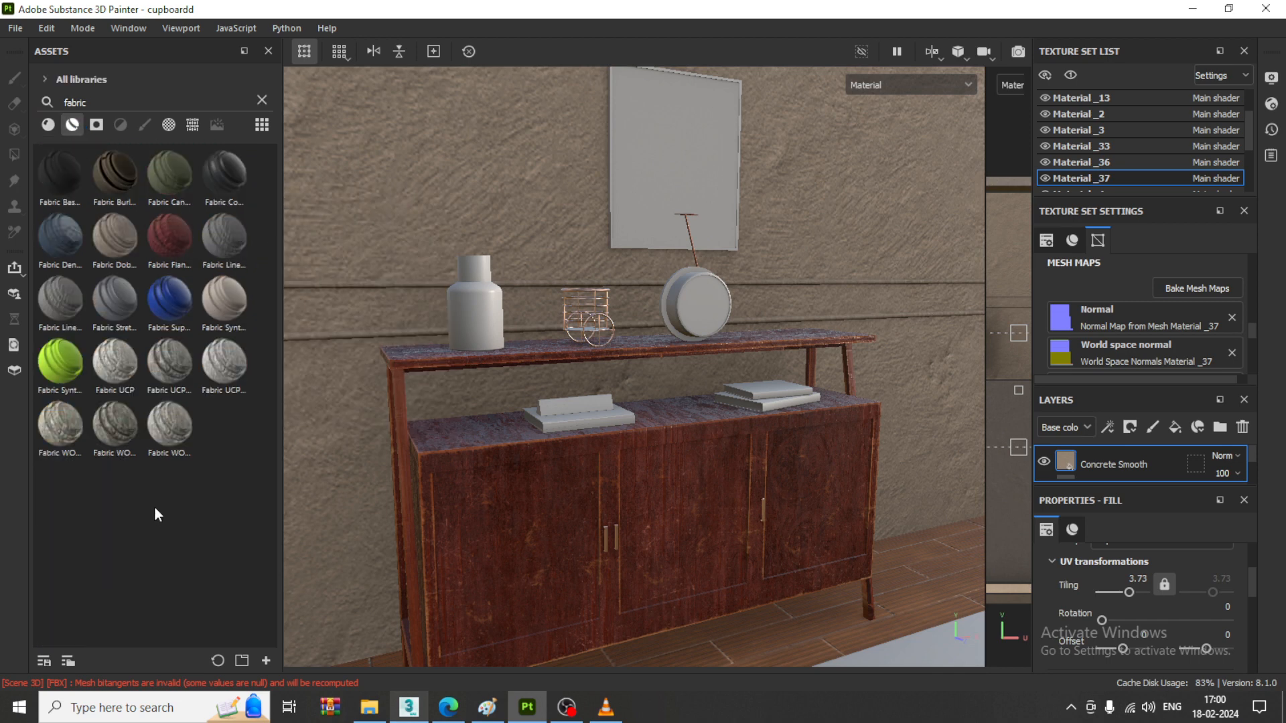
mouse_move(171, 318)
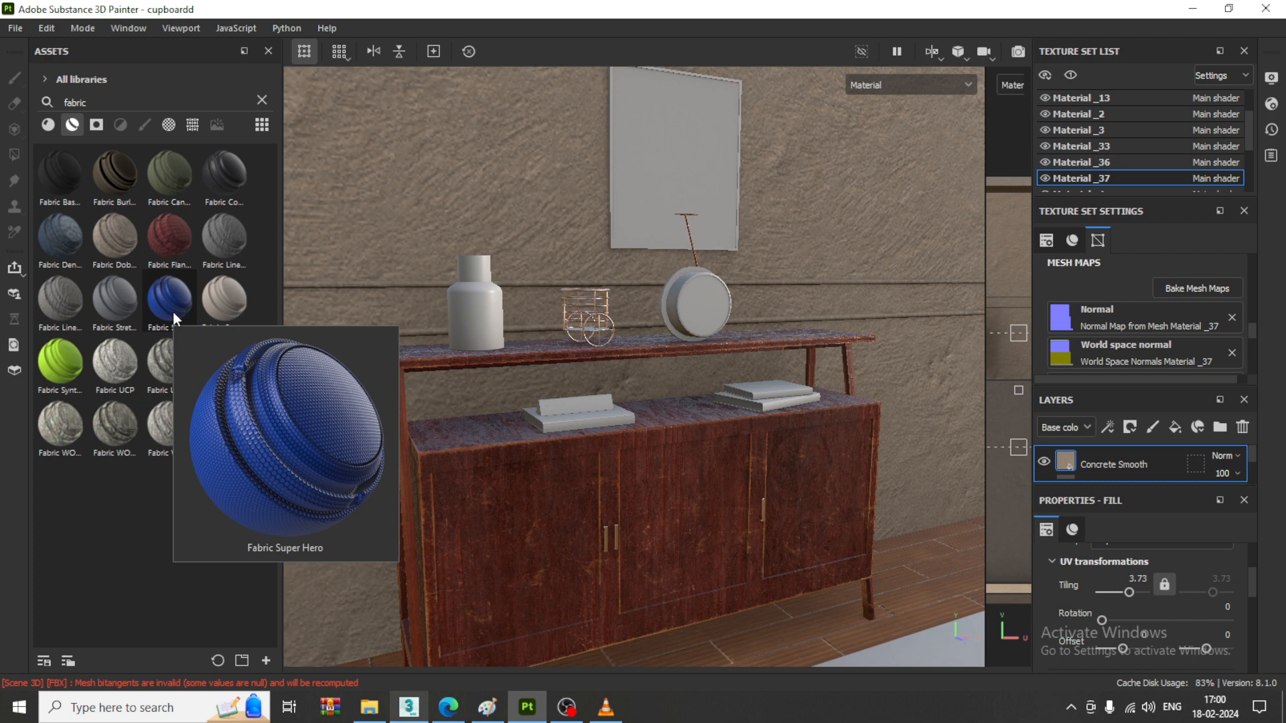
mouse_move(163, 231)
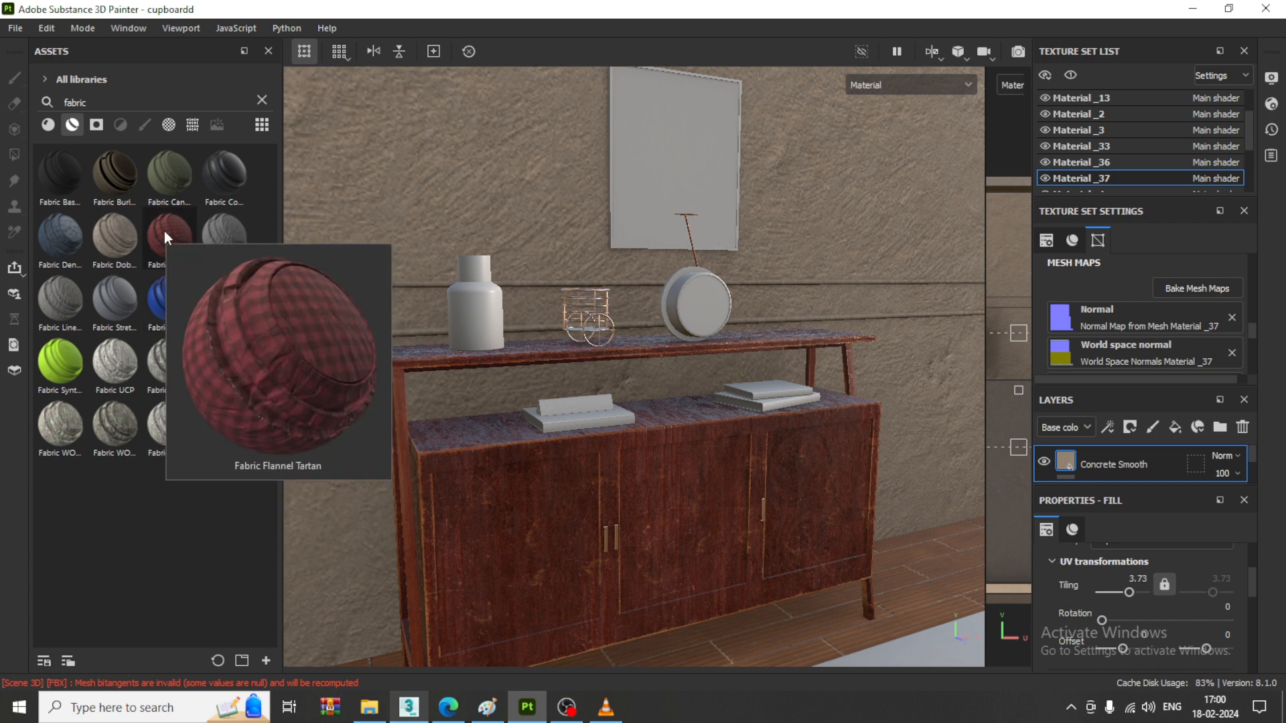
mouse_move(106, 294)
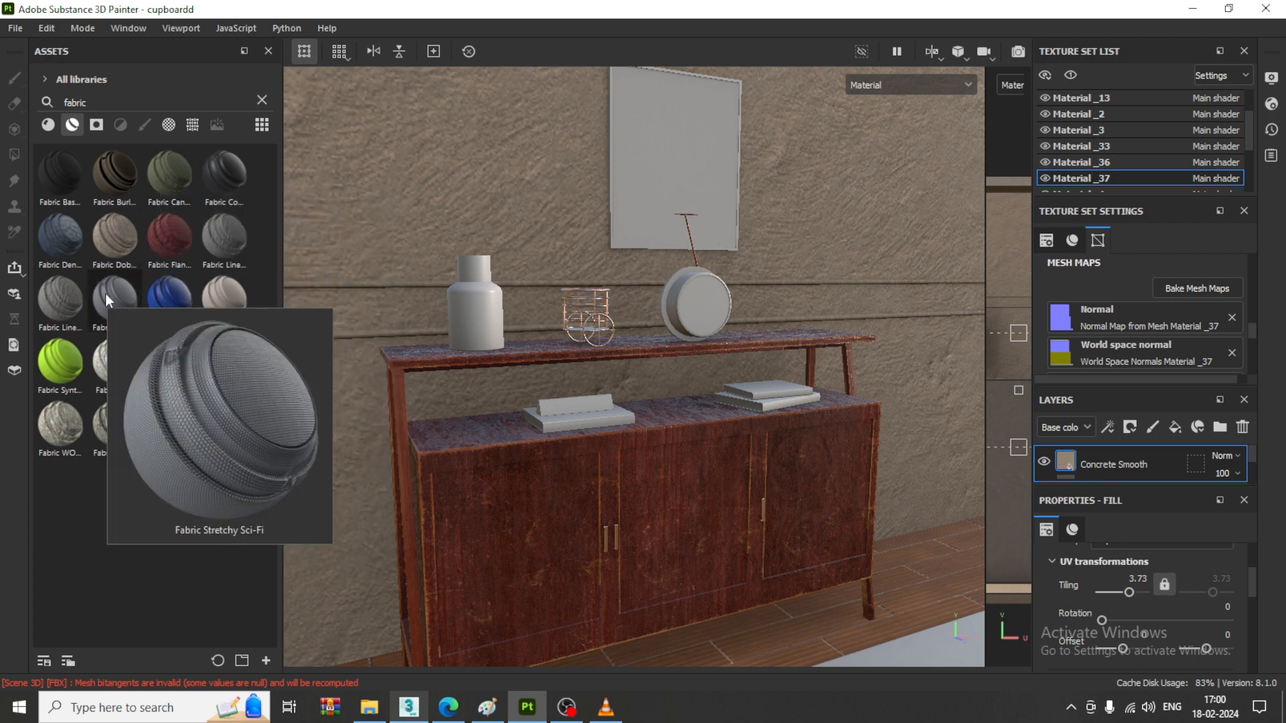
click(48, 125)
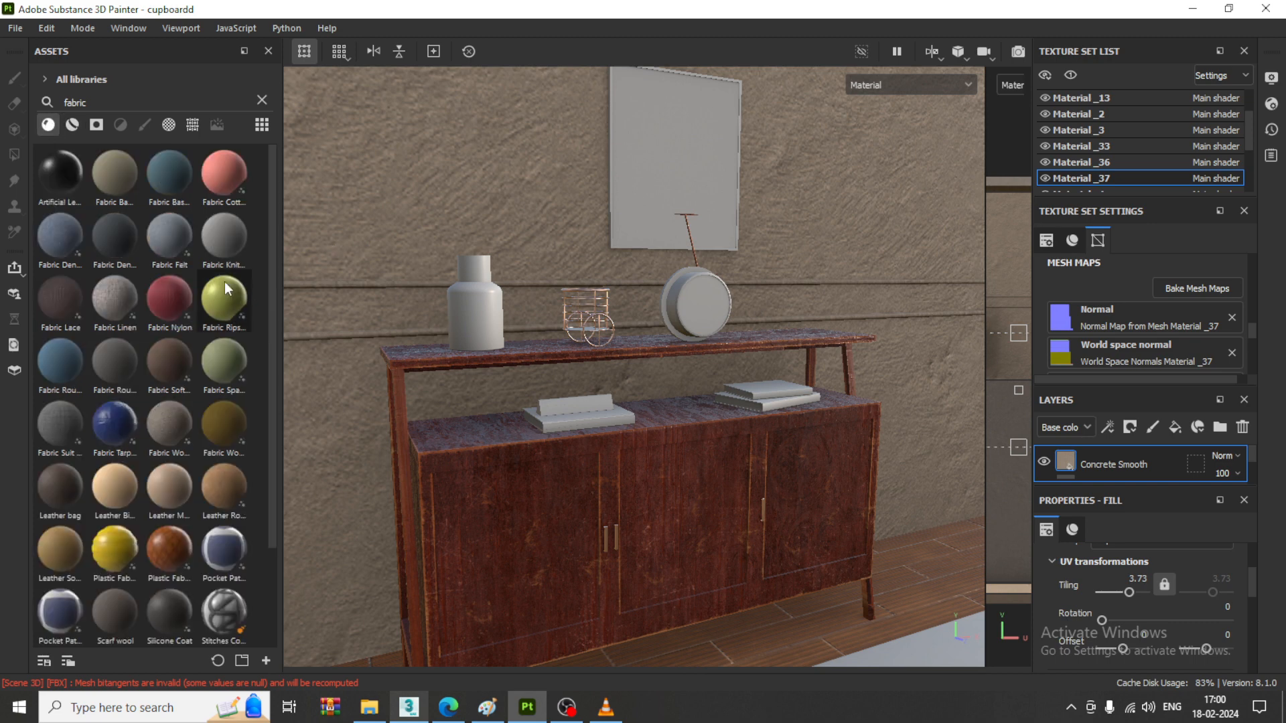
- Apply the Fabric Nylon material to the rug on the floor in front of the cabinet
drag(172, 295, 941, 646)
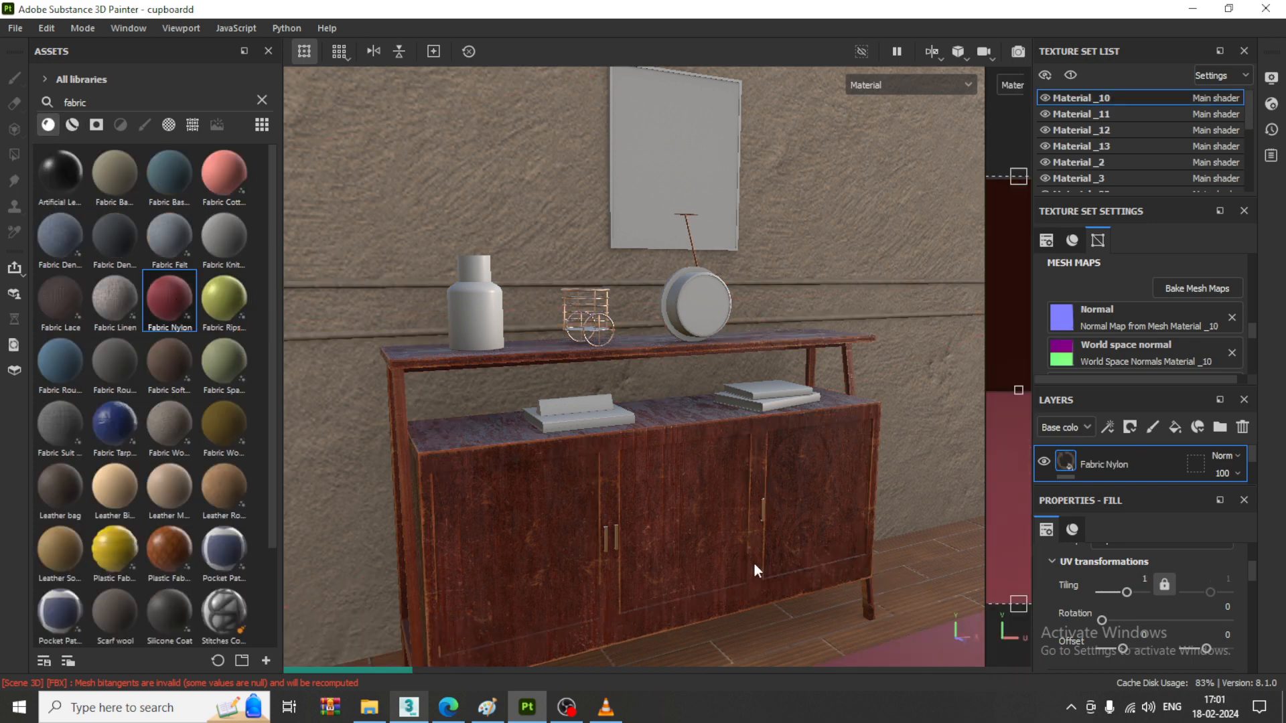
scroll(753, 562, down, 3)
alt+middle_drag(781, 591, 710, 431)
scroll(699, 505, up, 1)
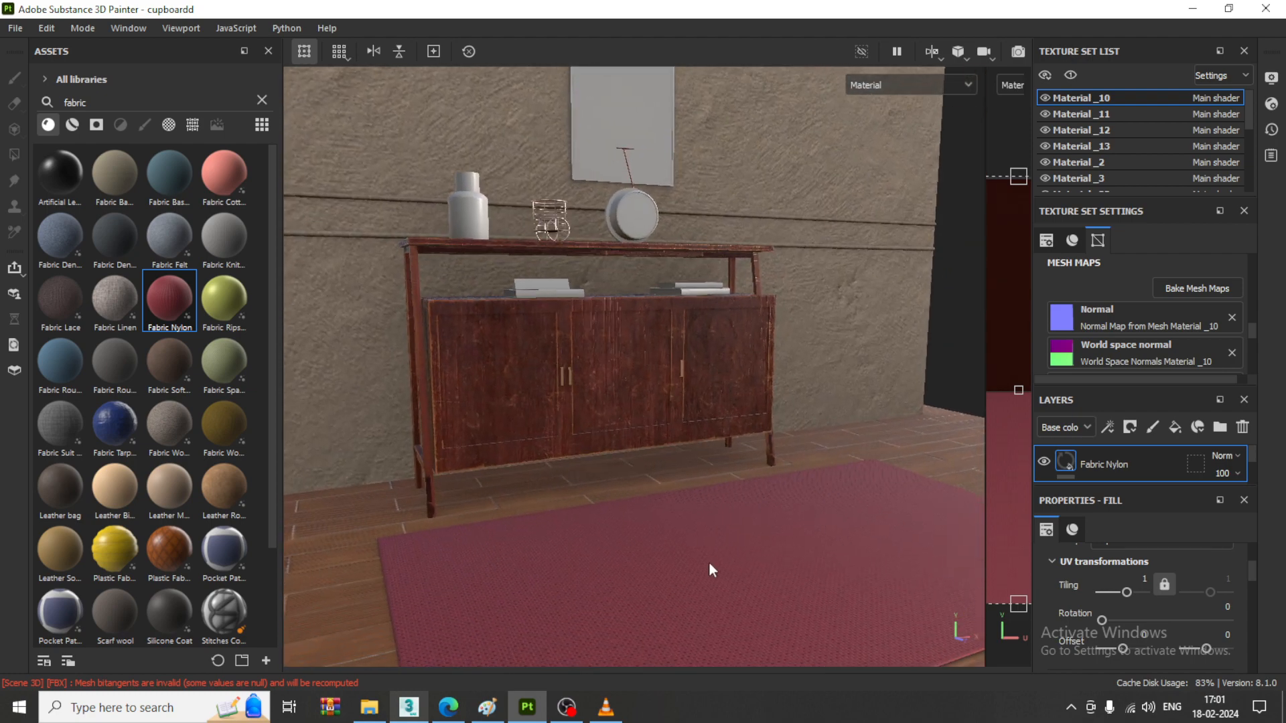
- Examine the objects on the cabinet's upper shelf and check them against the reference picture in 3ds Max
scroll(709, 561, up, 1)
alt+drag(709, 561, 587, 435)
scroll(587, 434, up, 2)
alt+middle_drag(582, 362, 600, 403)
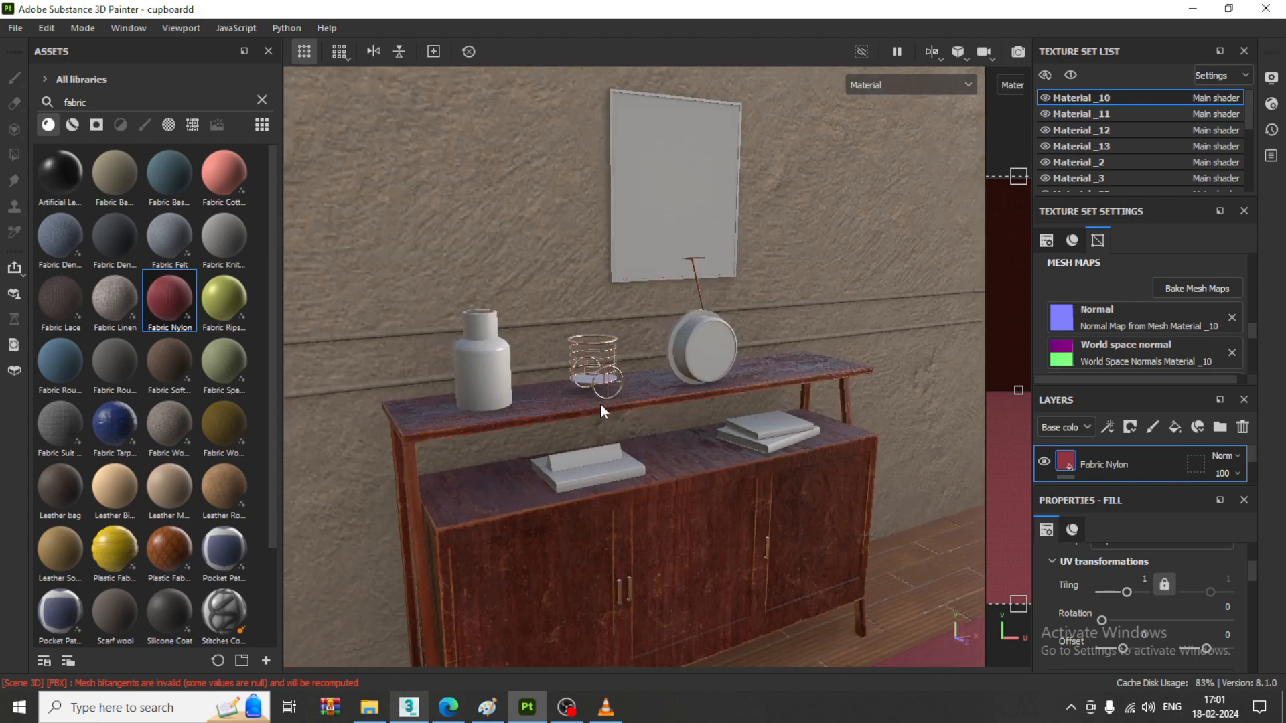
alt+drag(600, 404, 601, 417)
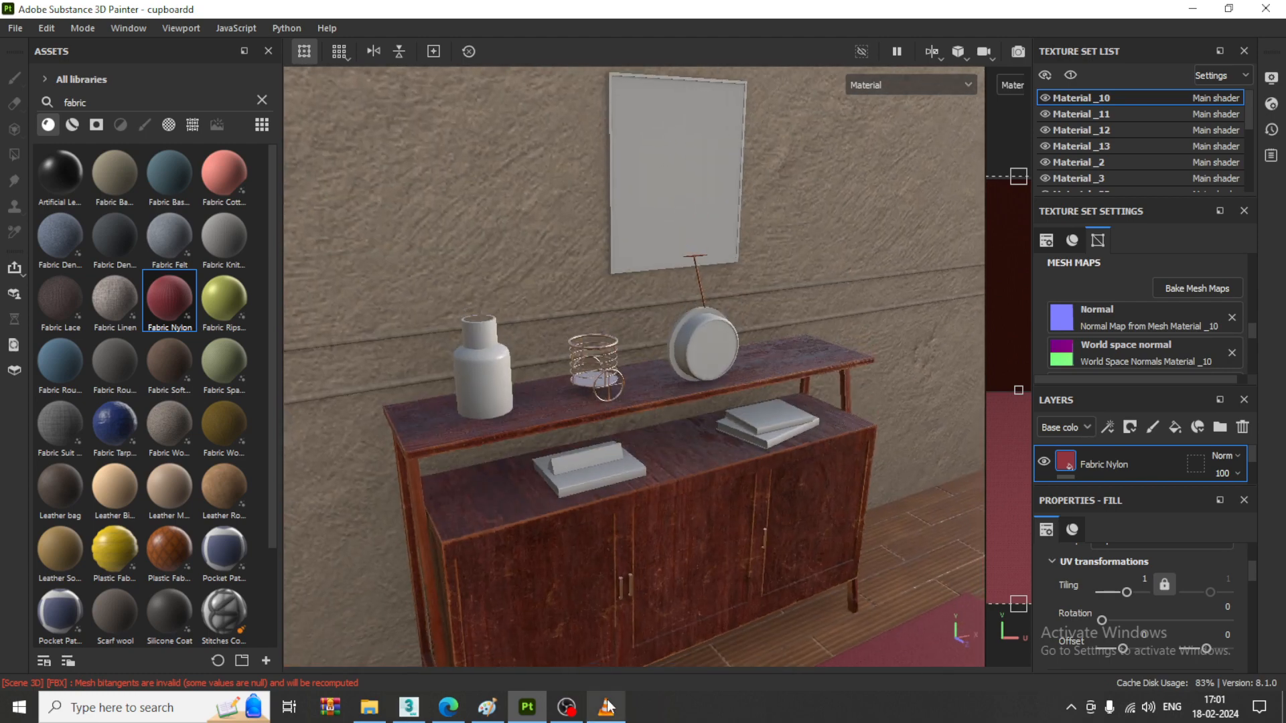
click(408, 709)
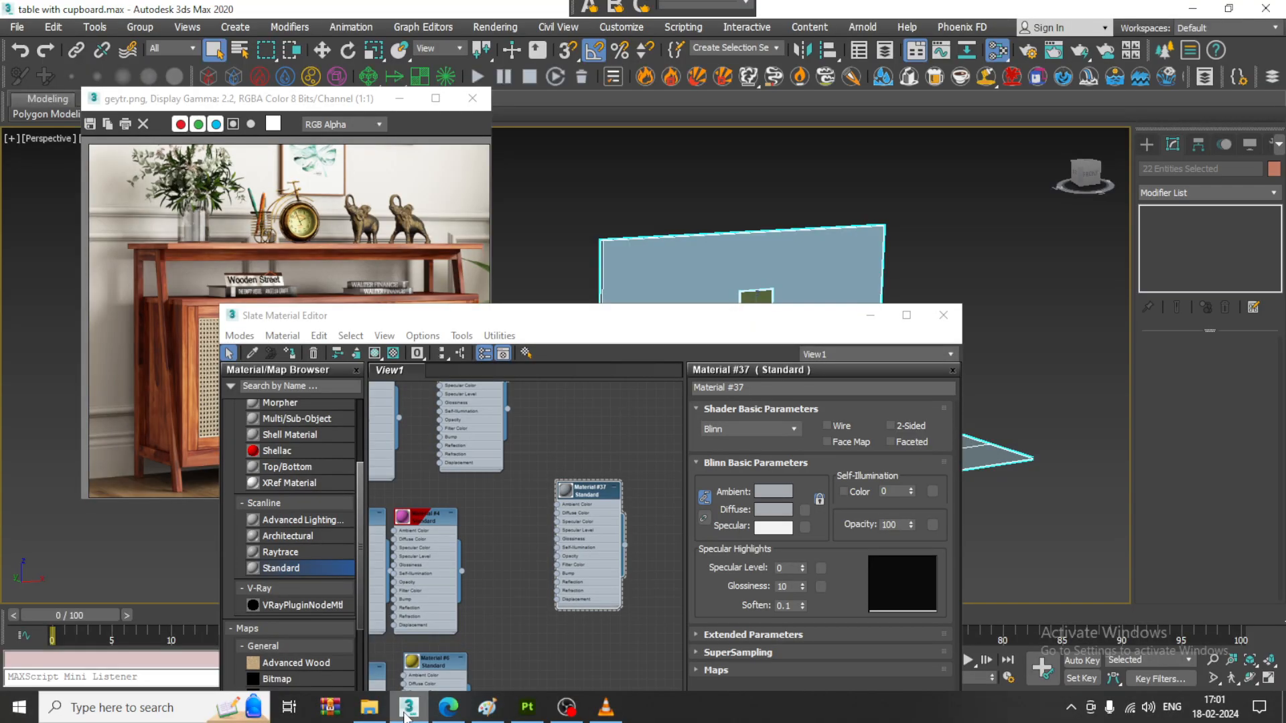
click(406, 714)
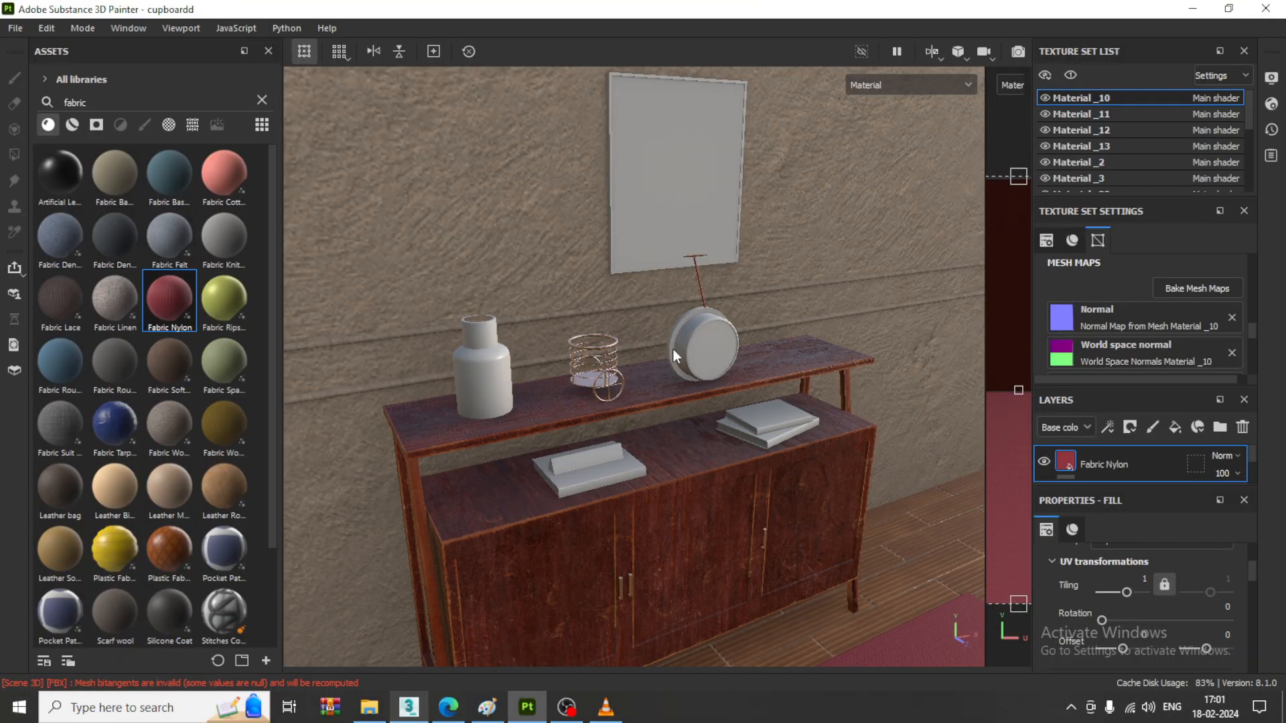
- Search the materials for metal and apply Brass Pure to the round clock on the upper shelf
click(122, 104)
double_click(123, 104)
click(262, 102)
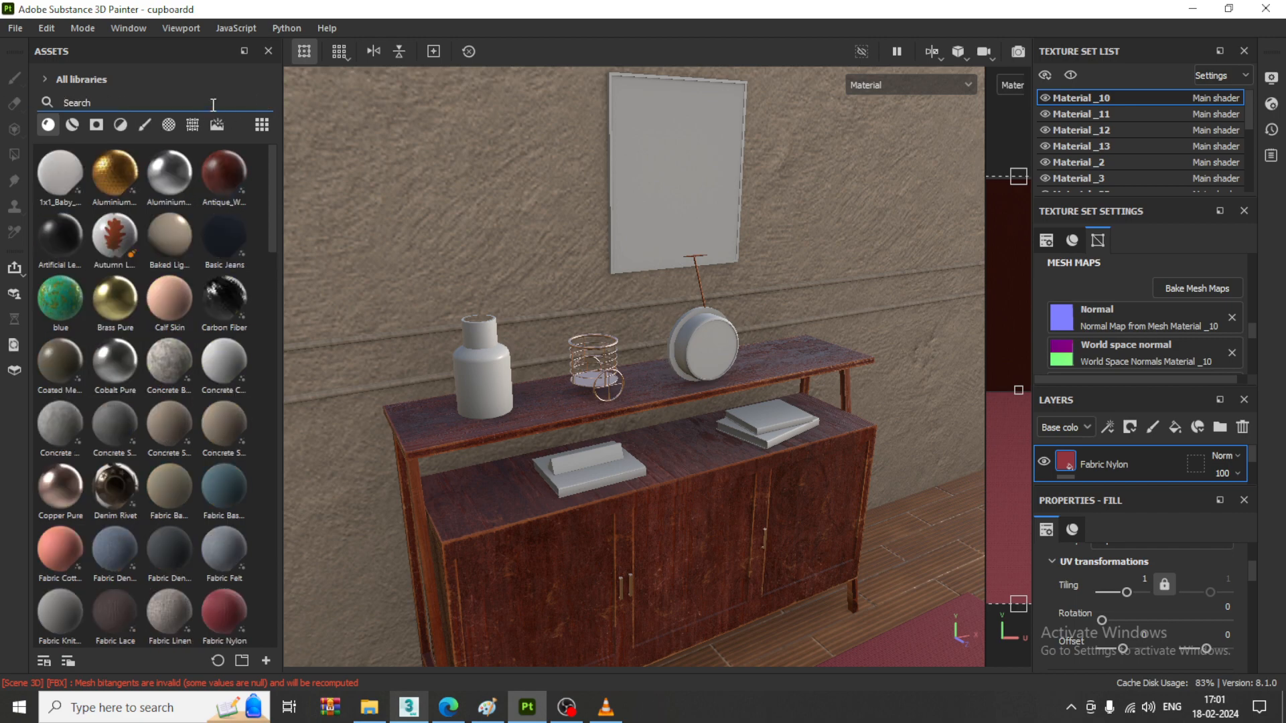
text(metal)
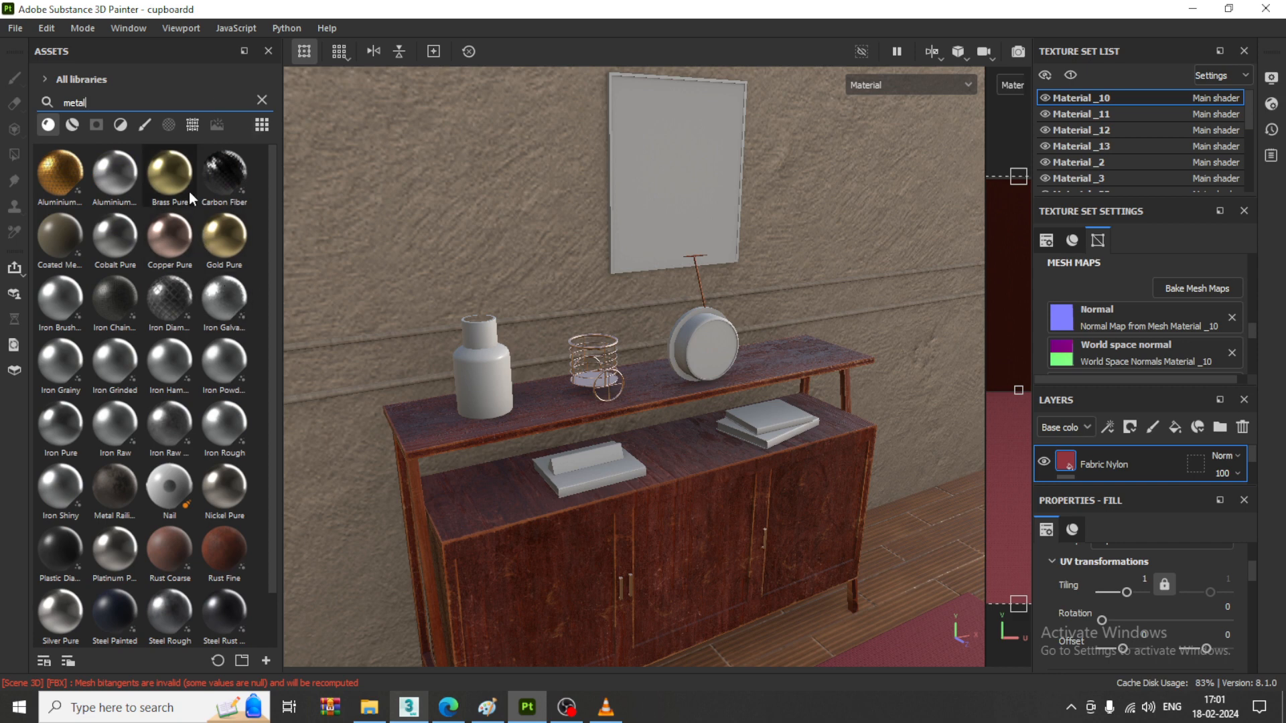
drag(175, 178, 693, 324)
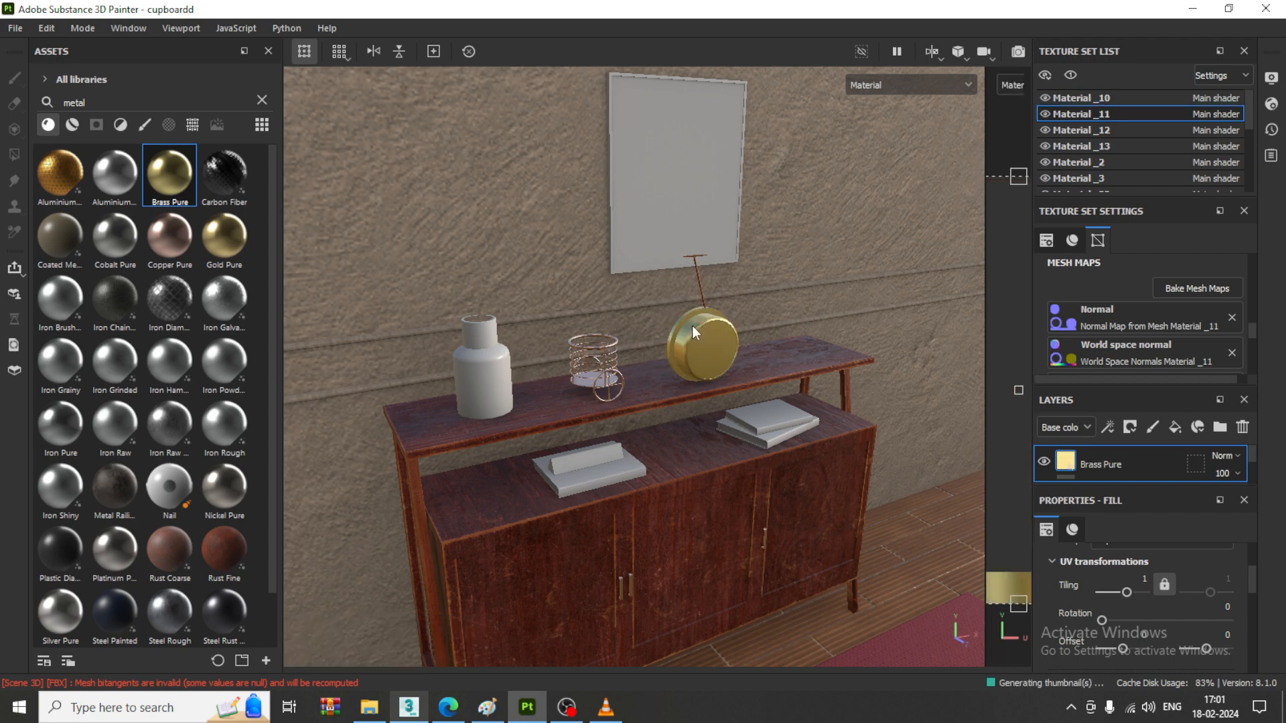
scroll(731, 334, up, 2)
scroll(743, 321, up, 4)
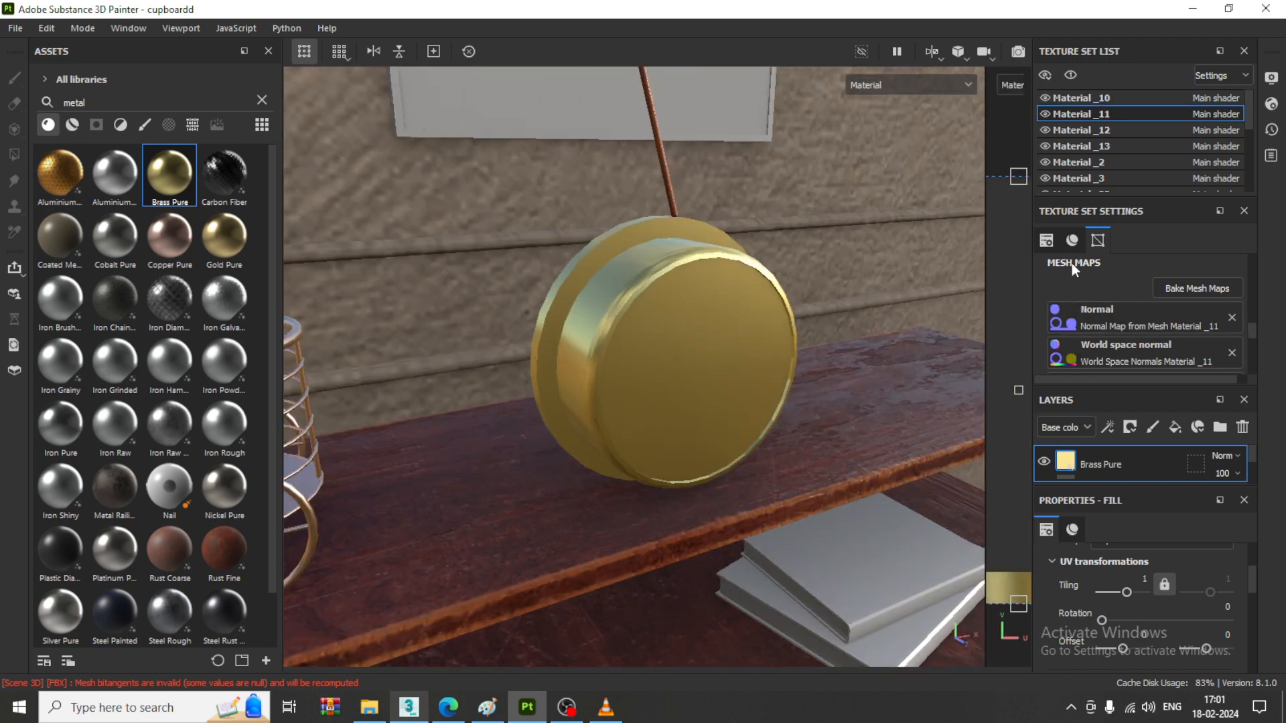
- Add a black mask to the clock's Brass Pure layer and reveal the whole clock body with Polygon Fill
click(1129, 427)
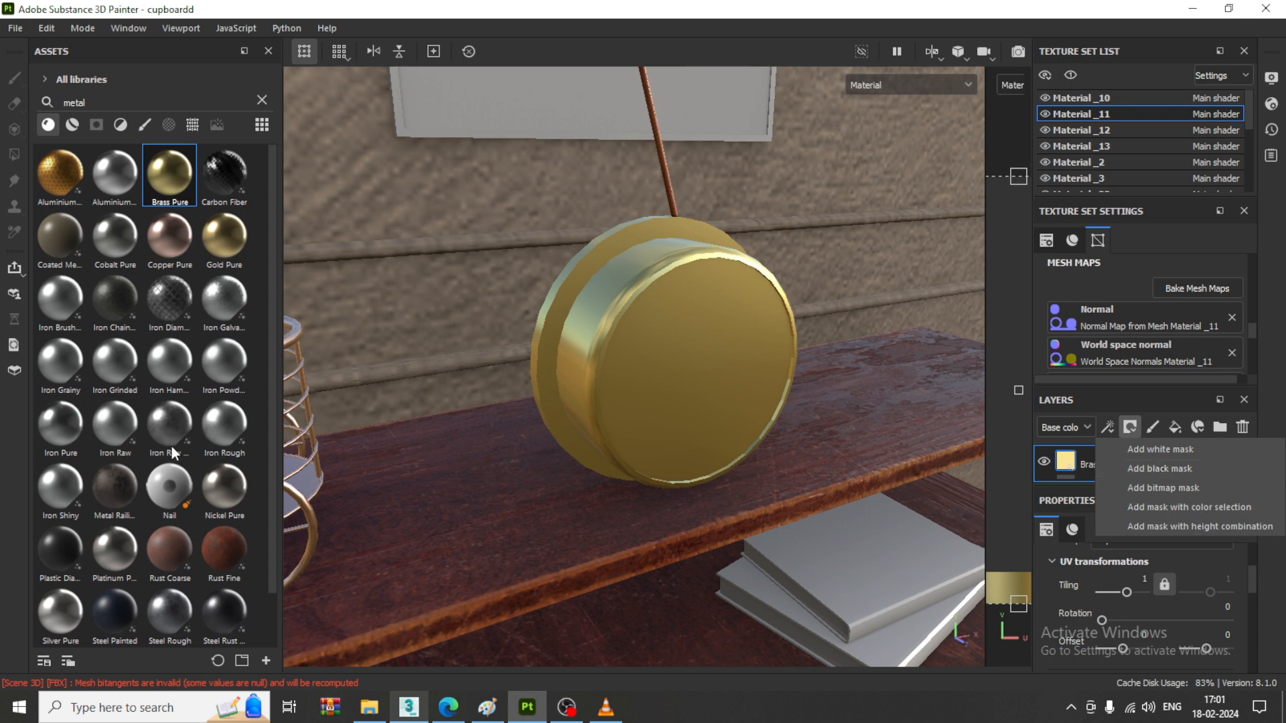
click(1158, 470)
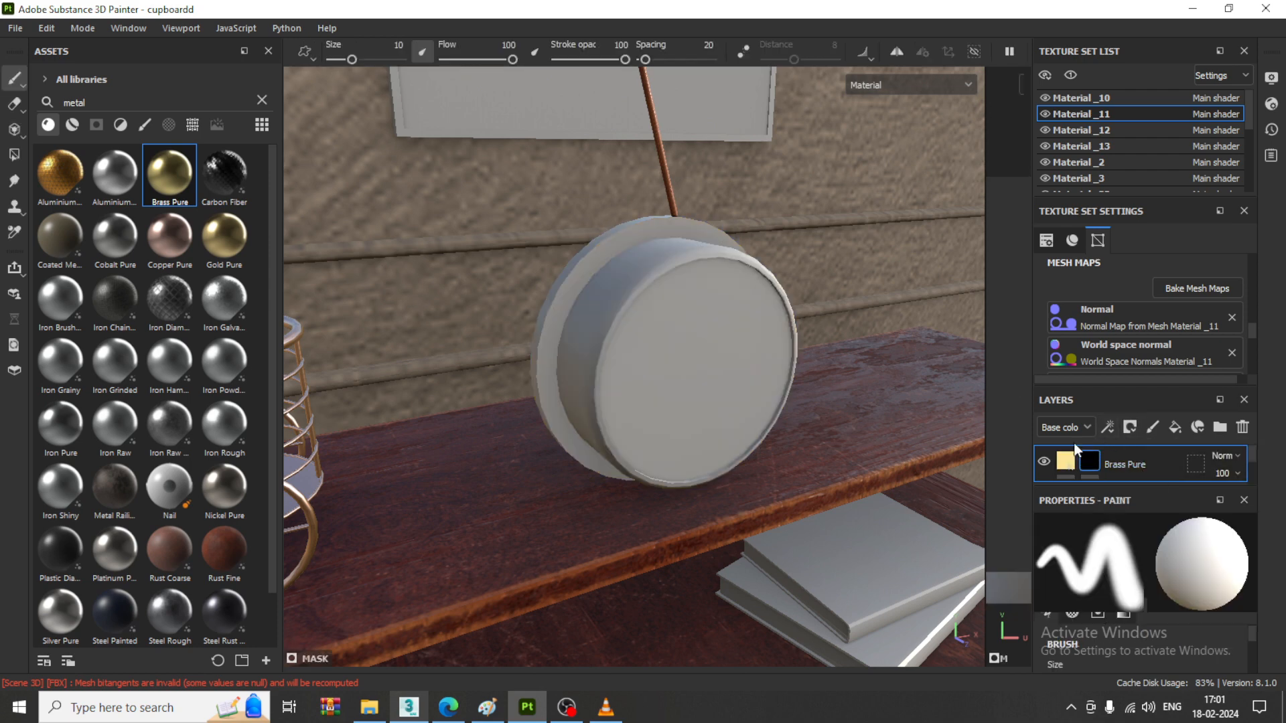
click(16, 158)
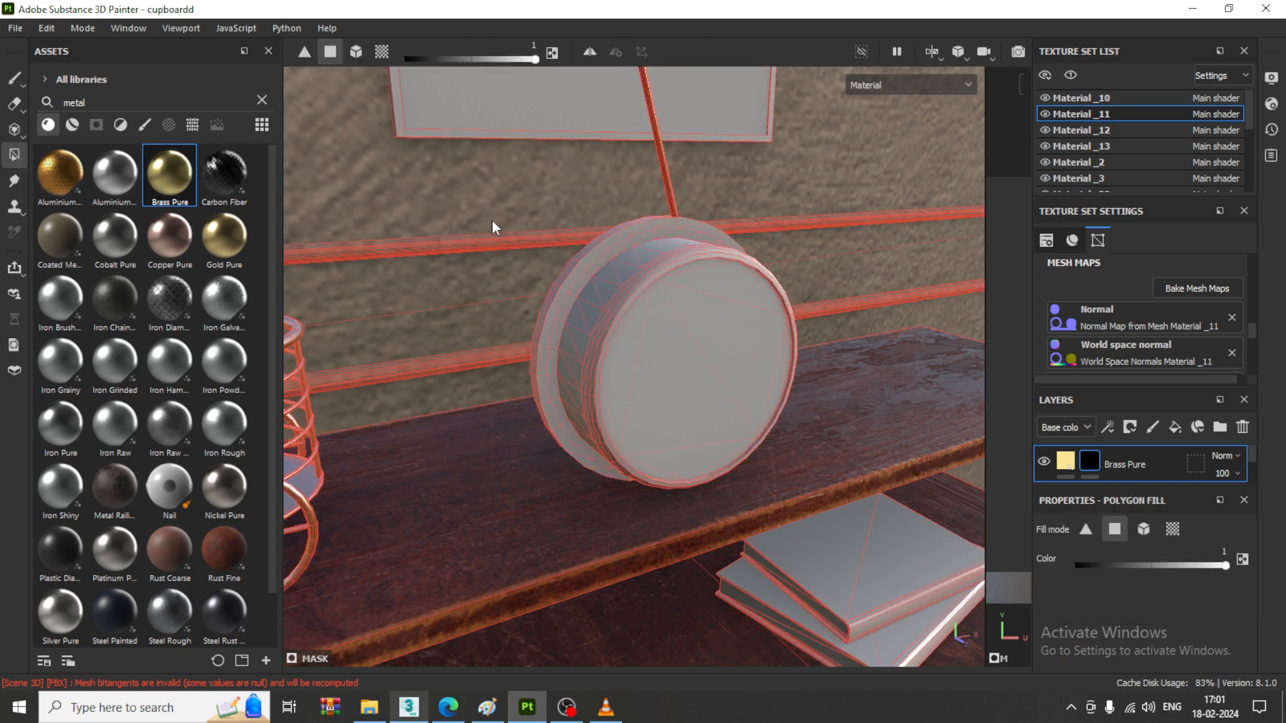
drag(459, 178, 893, 550)
- Hide Brass Pure on the clock's round front face by filling its mask polygons with colour value 0
drag(1223, 566, 1060, 566)
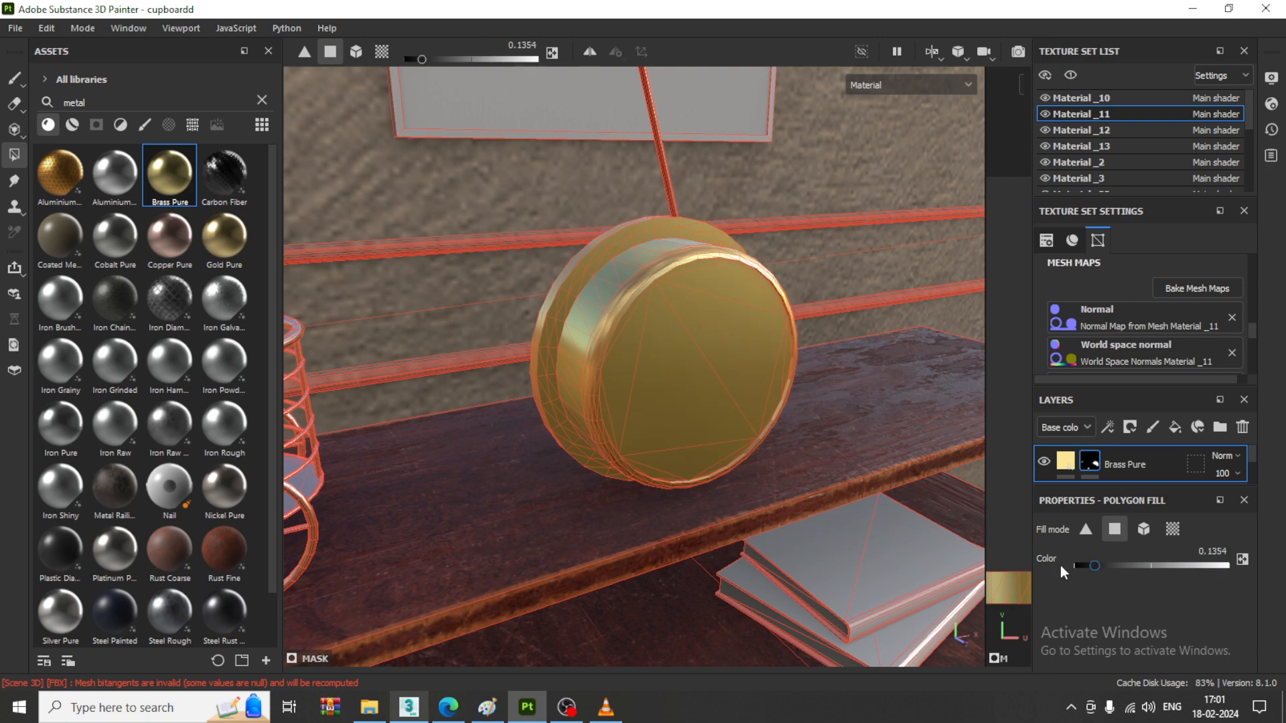
click(737, 309)
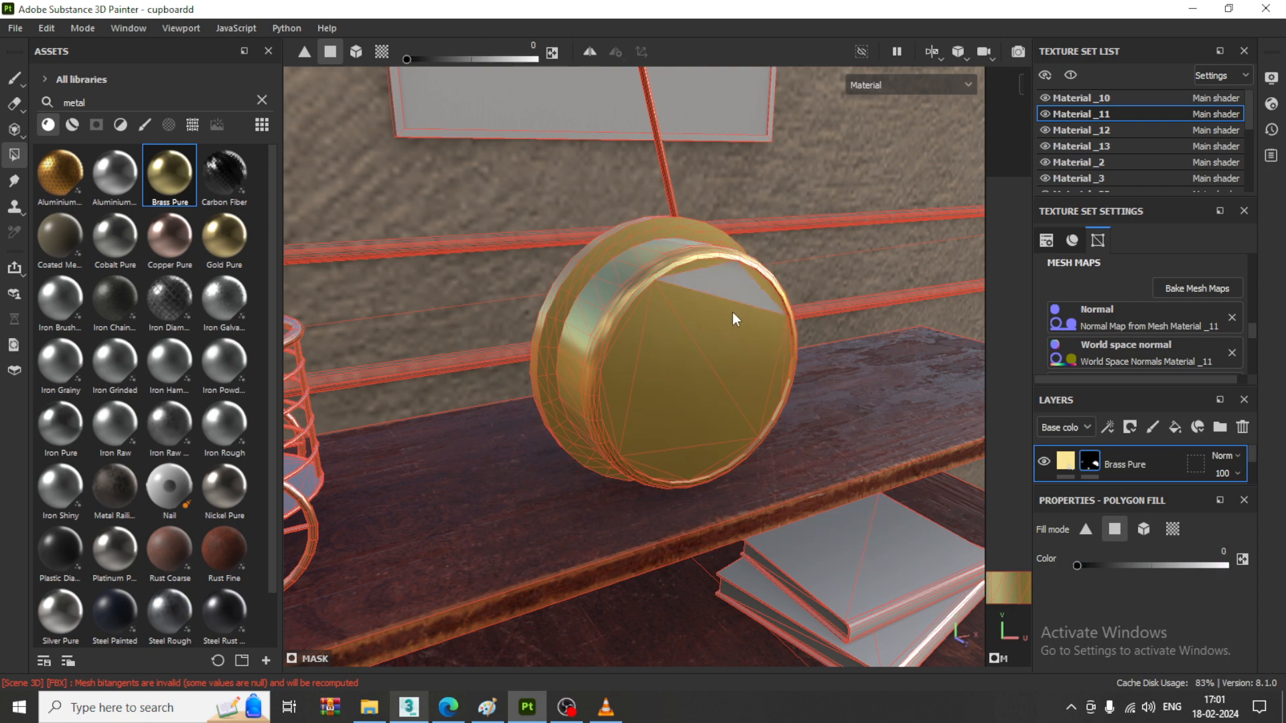
click(690, 264)
scroll(714, 262, up, 2)
click(778, 287)
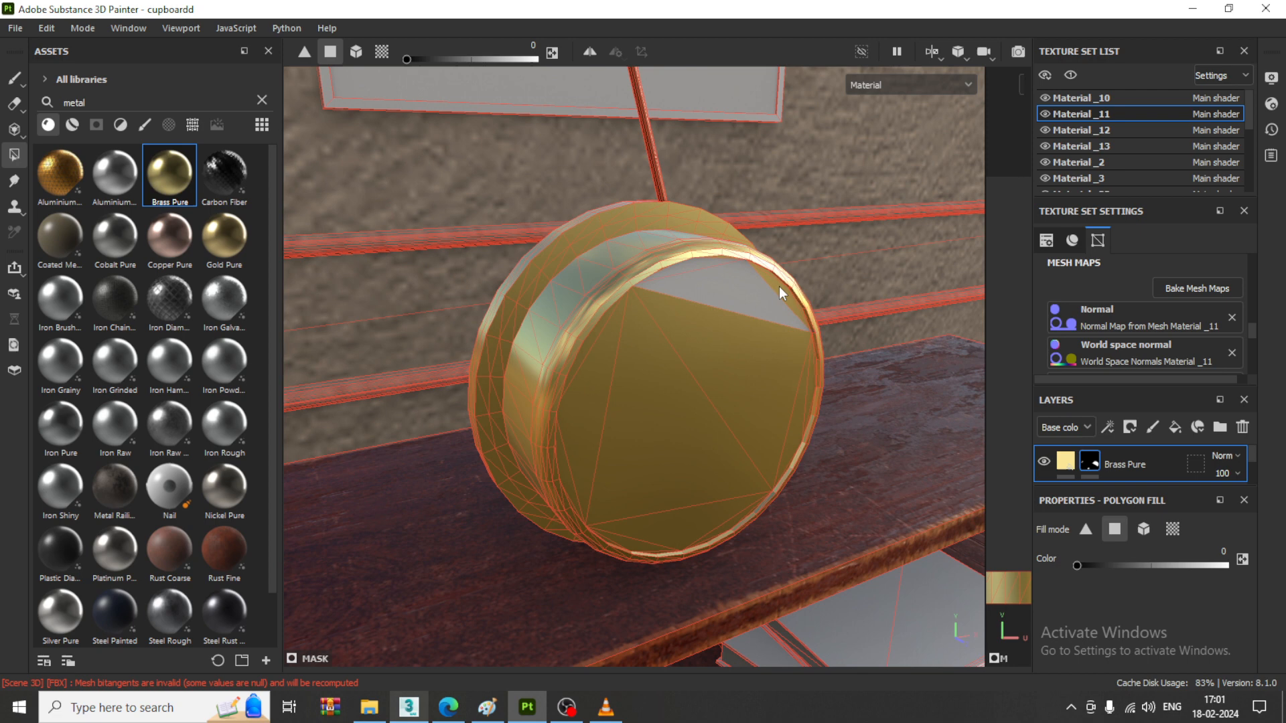
click(758, 388)
click(663, 388)
click(603, 382)
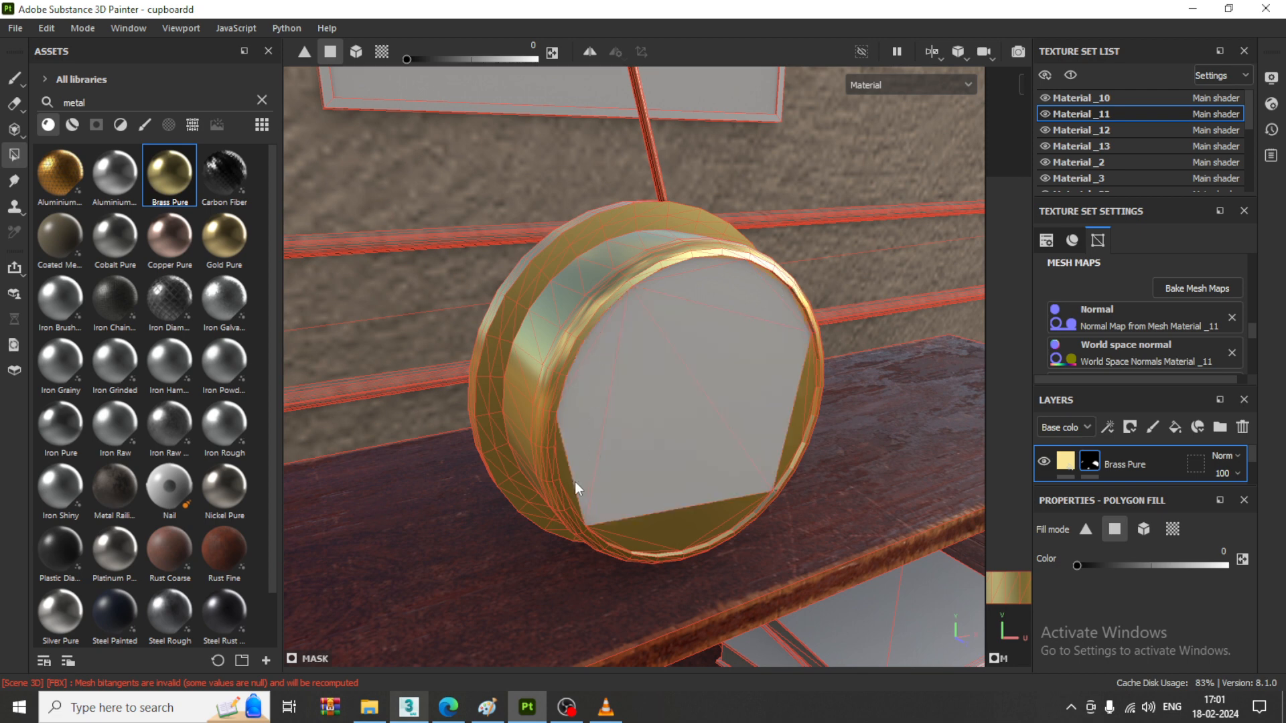
click(603, 525)
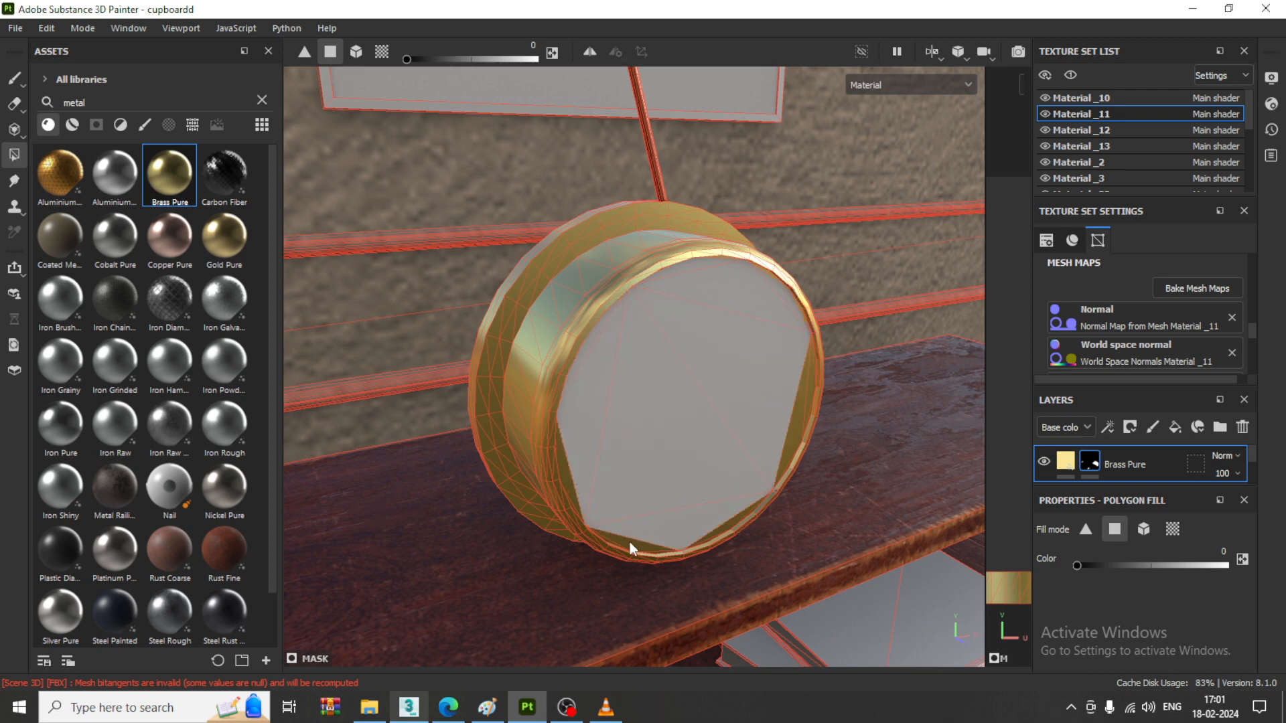
click(570, 478)
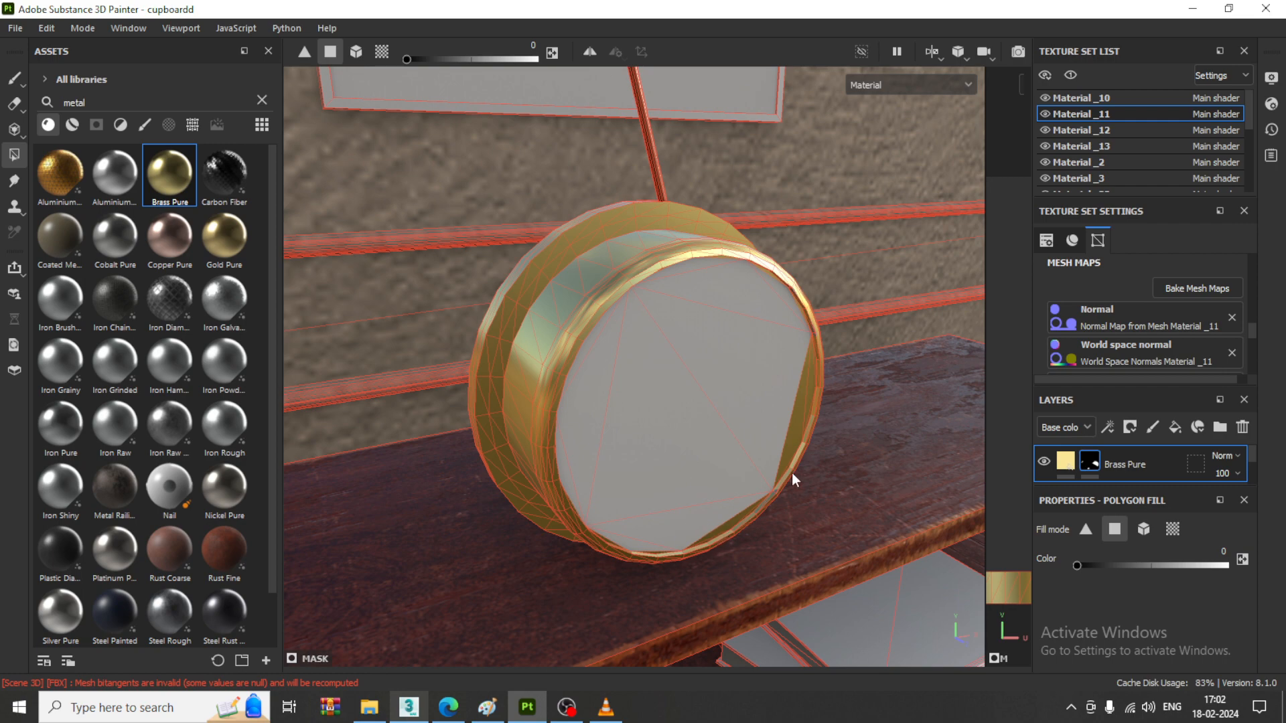
click(809, 392)
scroll(800, 445, up, 2)
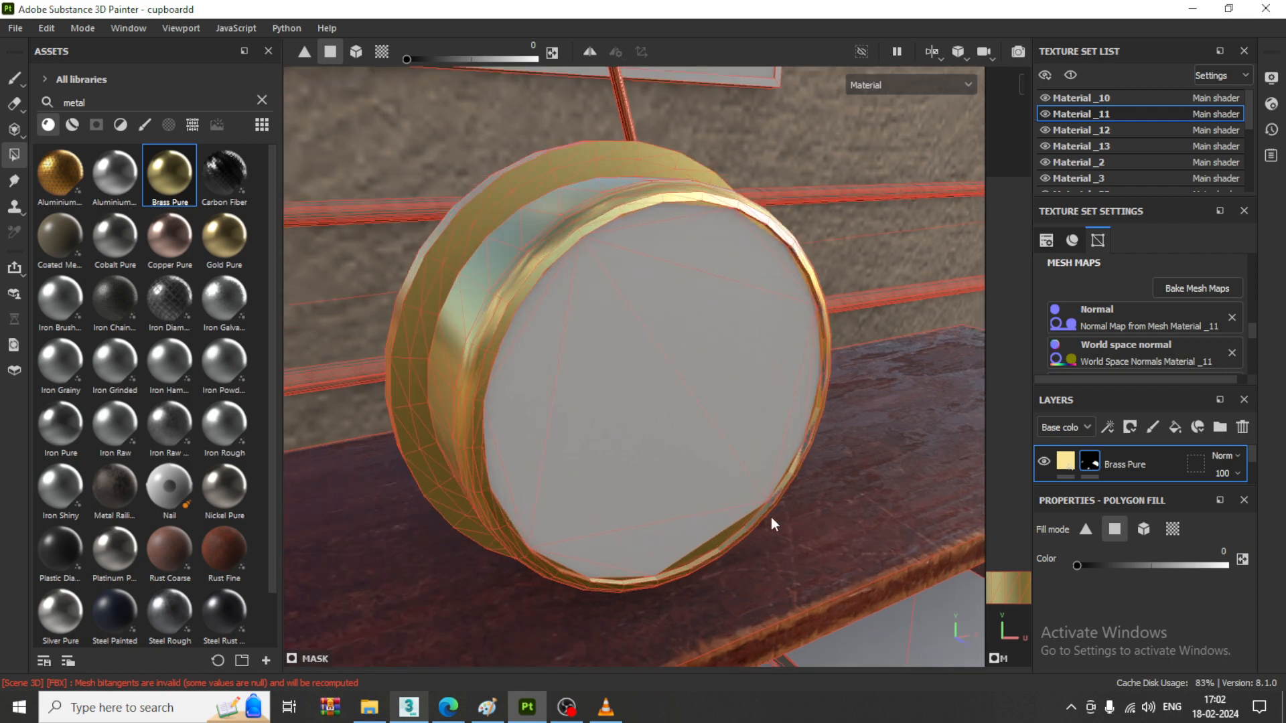
click(704, 552)
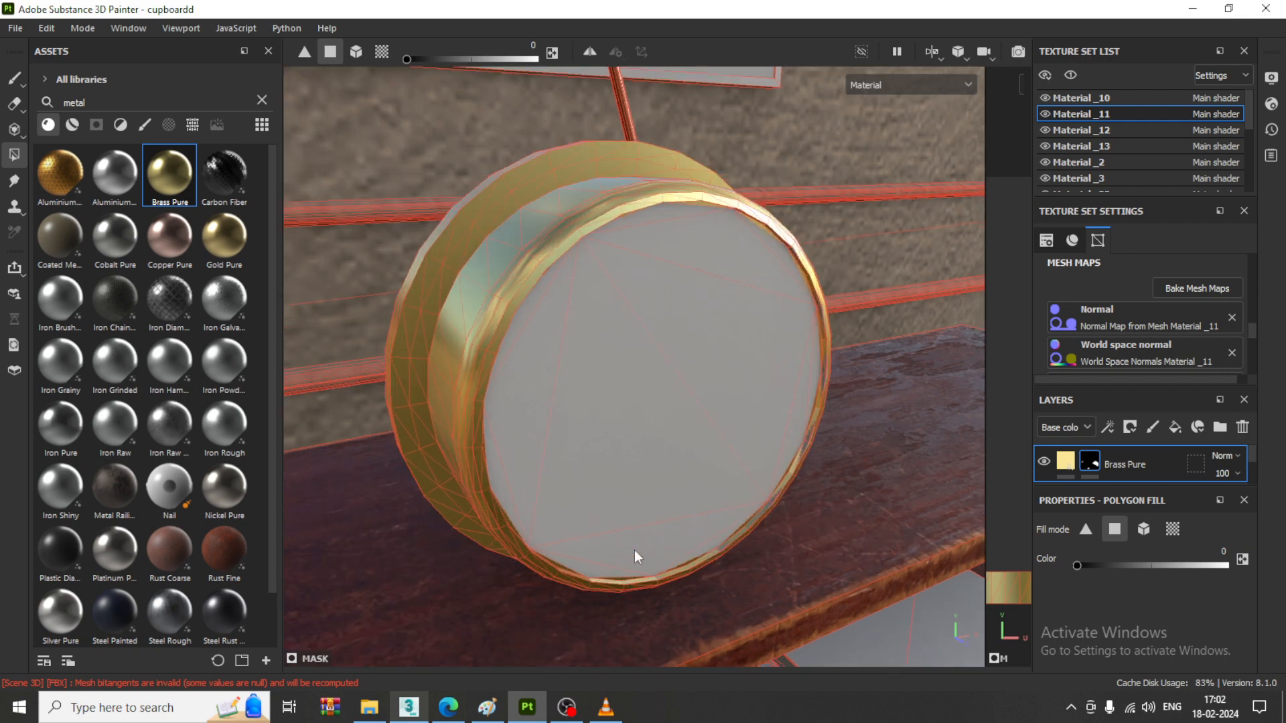
scroll(727, 382, down, 5)
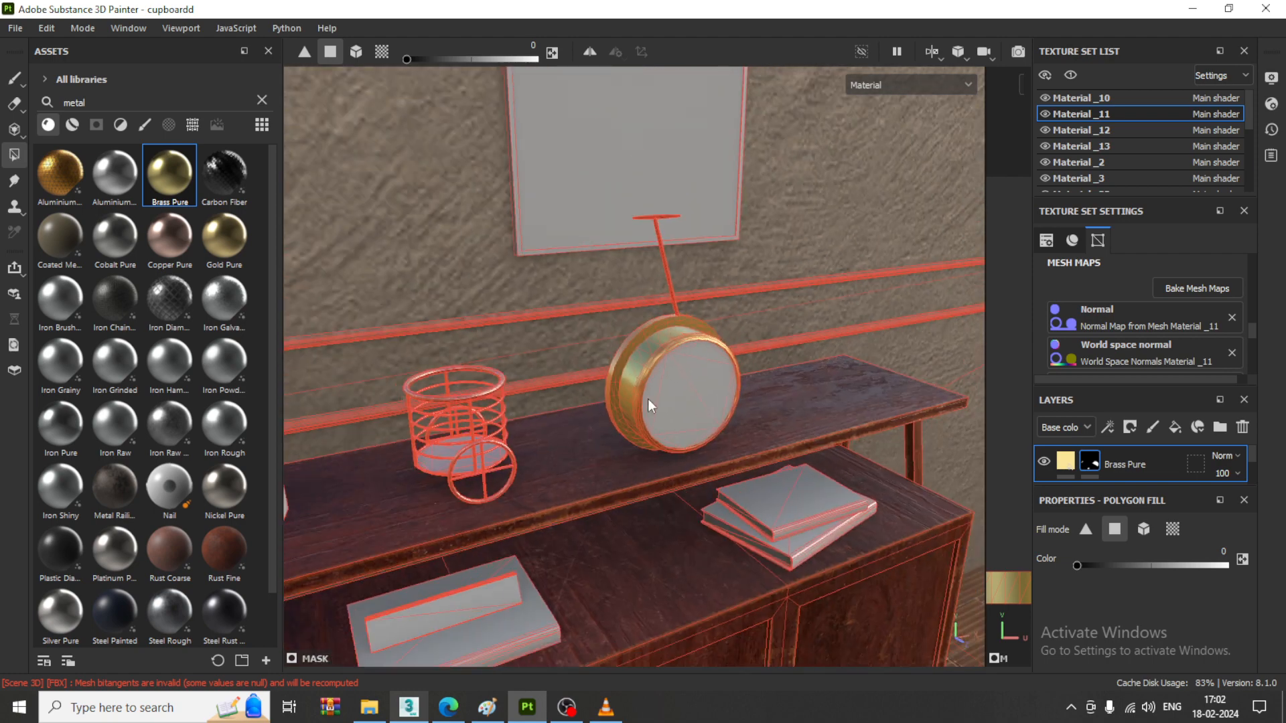
- Try applying the Copper Pure material to the thin rod above the clock
middle_drag(649, 399, 715, 445)
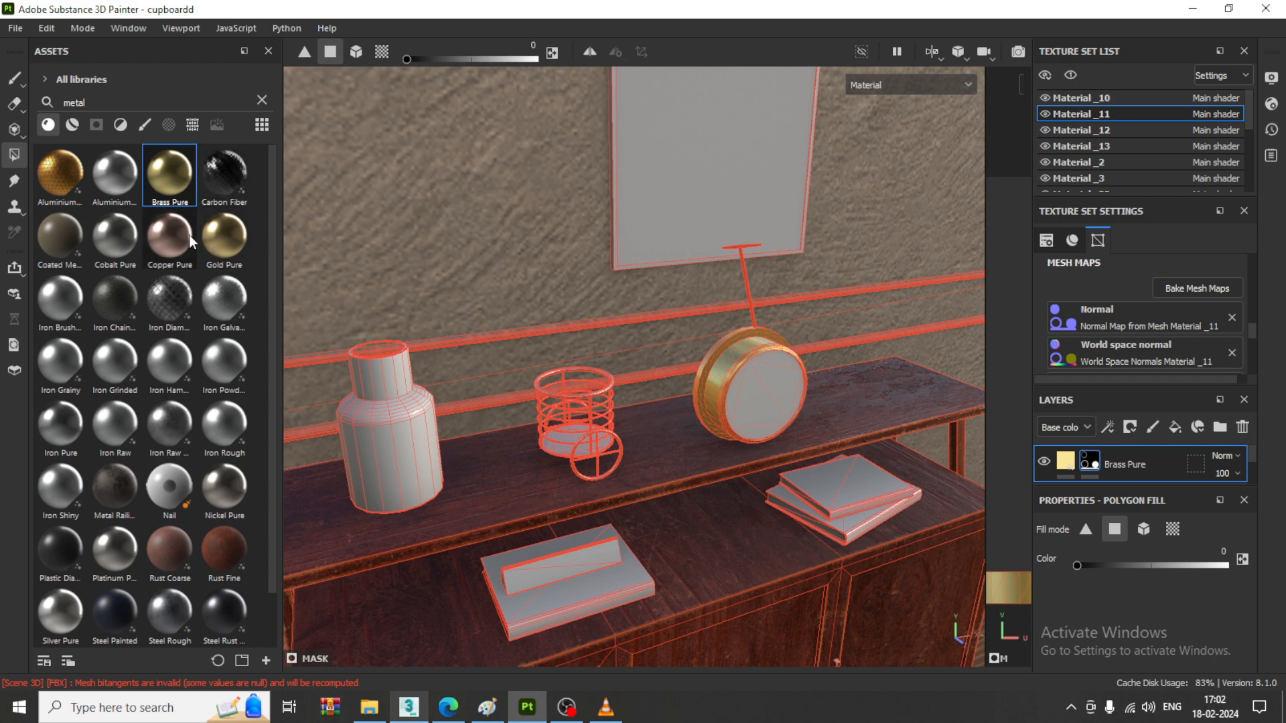
drag(189, 234, 744, 267)
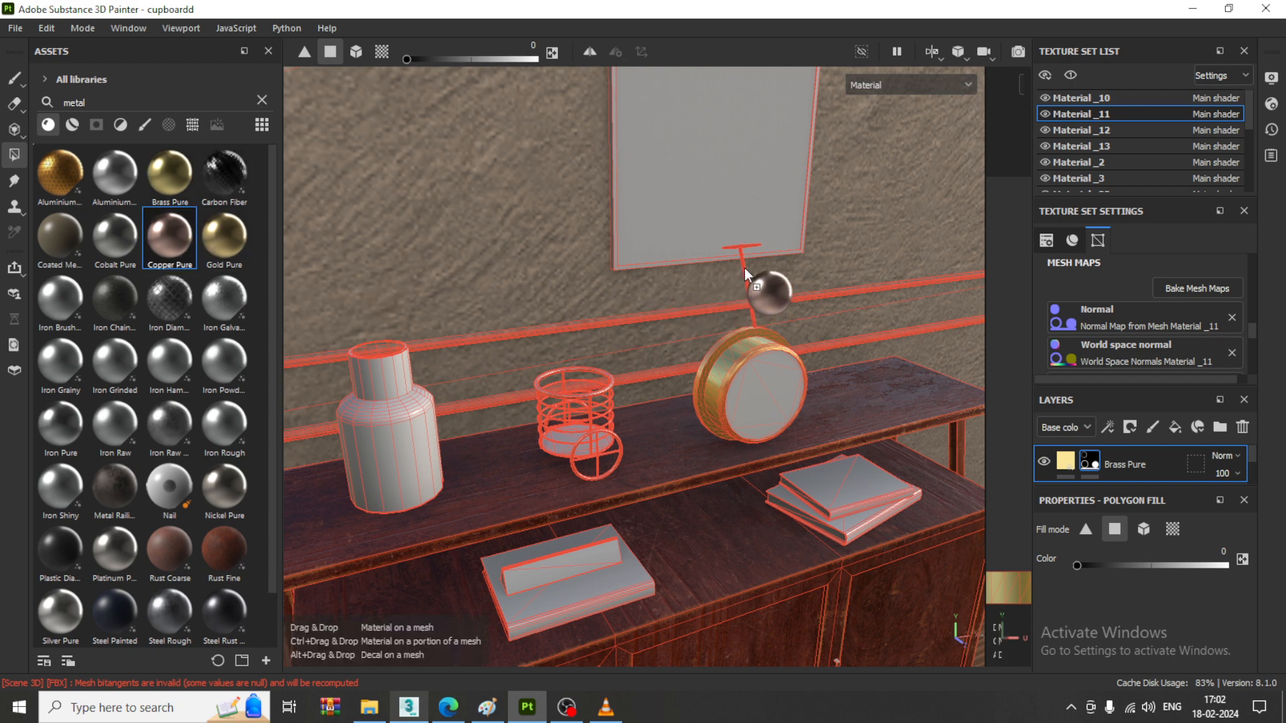
drag(745, 267, 745, 267)
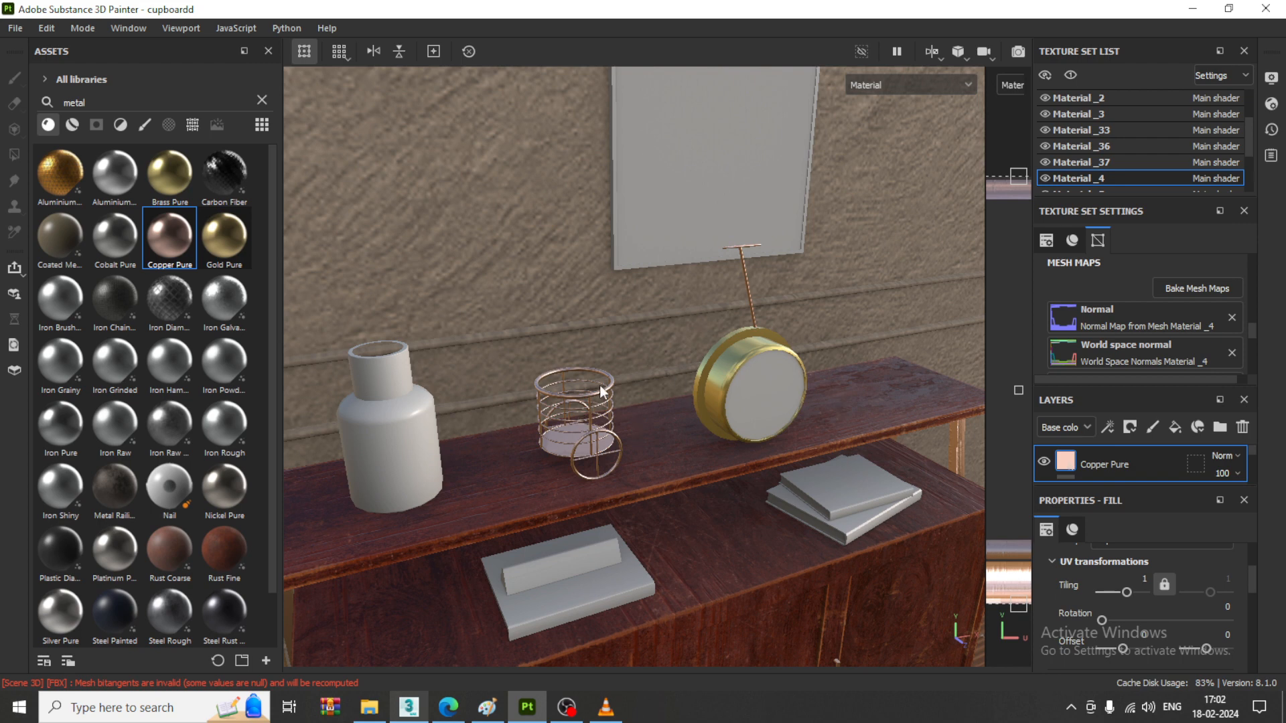
- Try applying the Silver Pure material to the wedge-shaped block on the book on the cabinet's lower top
scroll(203, 452, down, 1)
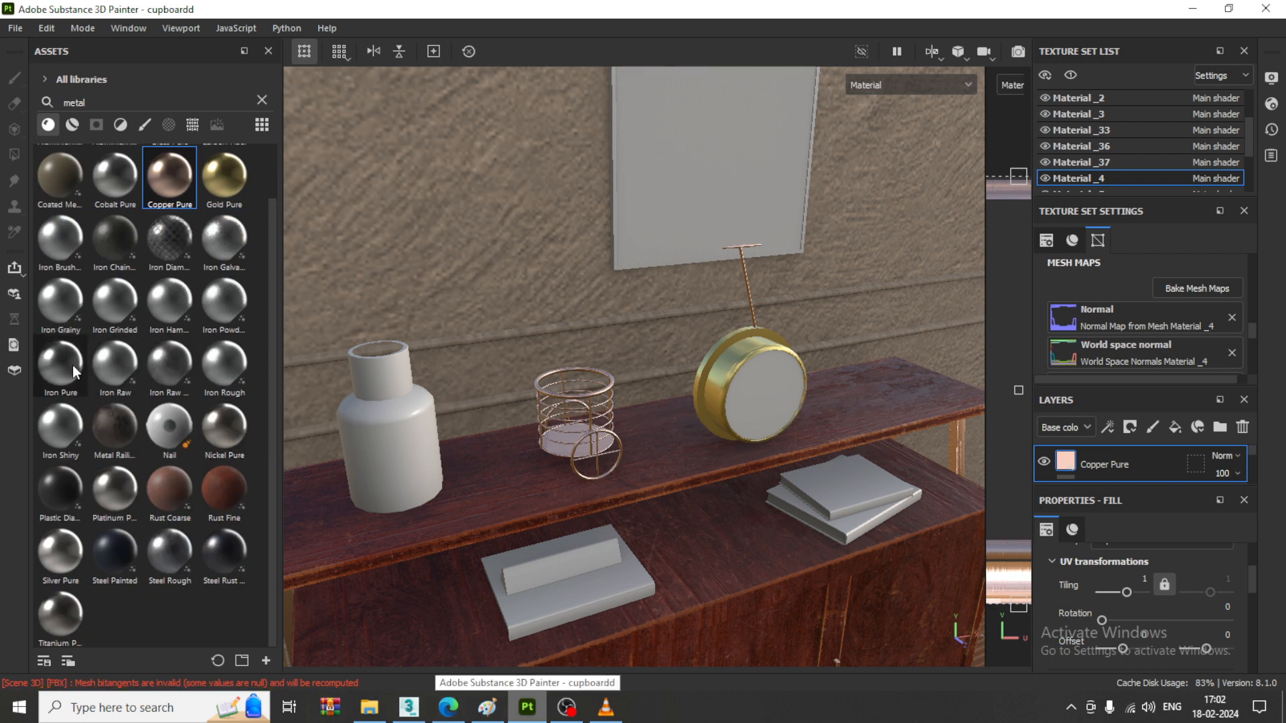
drag(72, 365, 551, 564)
alt+drag(782, 484, 701, 517)
drag(60, 577, 537, 485)
scroll(537, 485, down, 5)
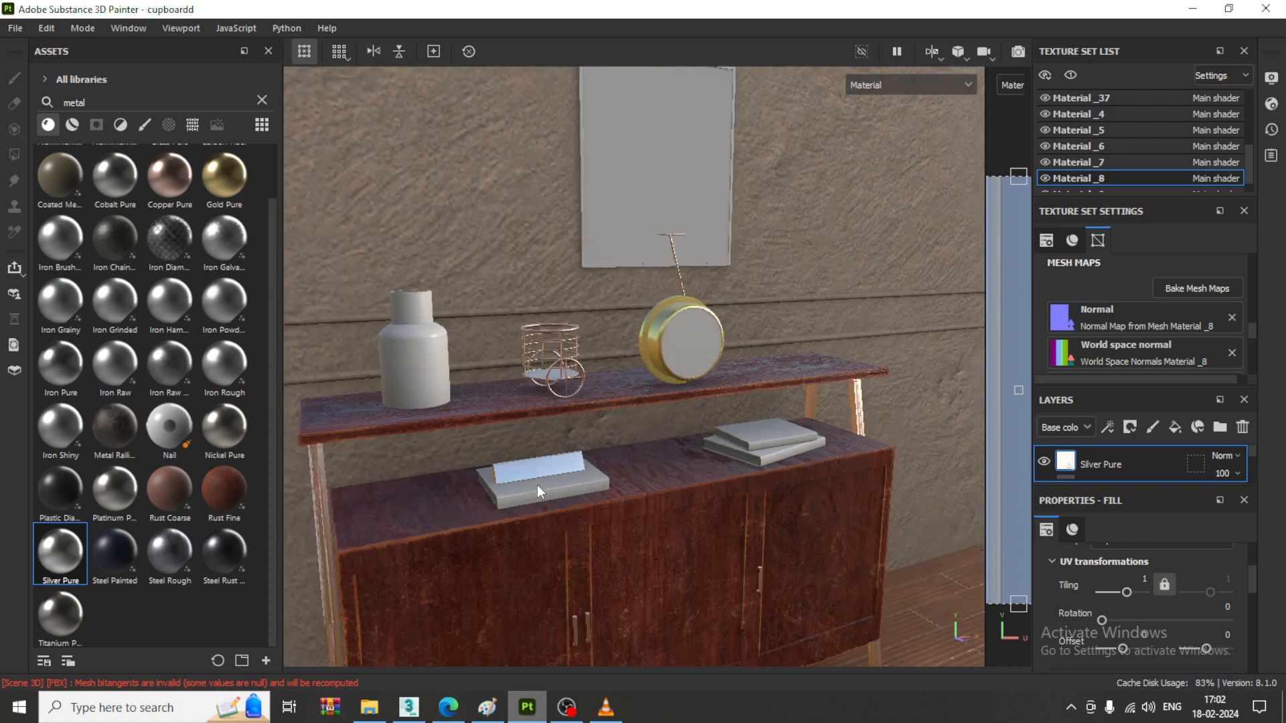
- Check which parts share the Material _4 texture set by toggling its visibility, and undo the Copper Pure and Silver Pure applications
scroll(537, 485, down, 2)
alt+middle_drag(635, 465, 635, 460)
alt+middle_drag(617, 511, 621, 486)
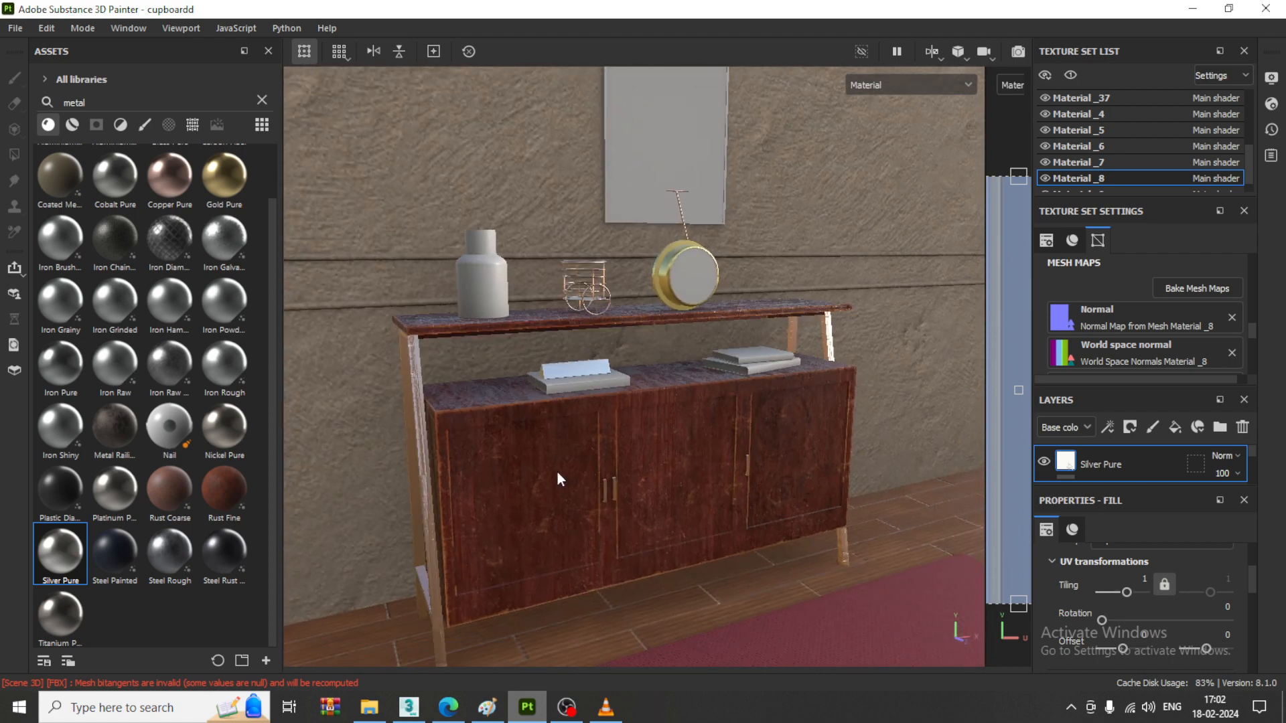
alt+drag(558, 473, 342, 479)
alt+middle_drag(690, 355, 601, 360)
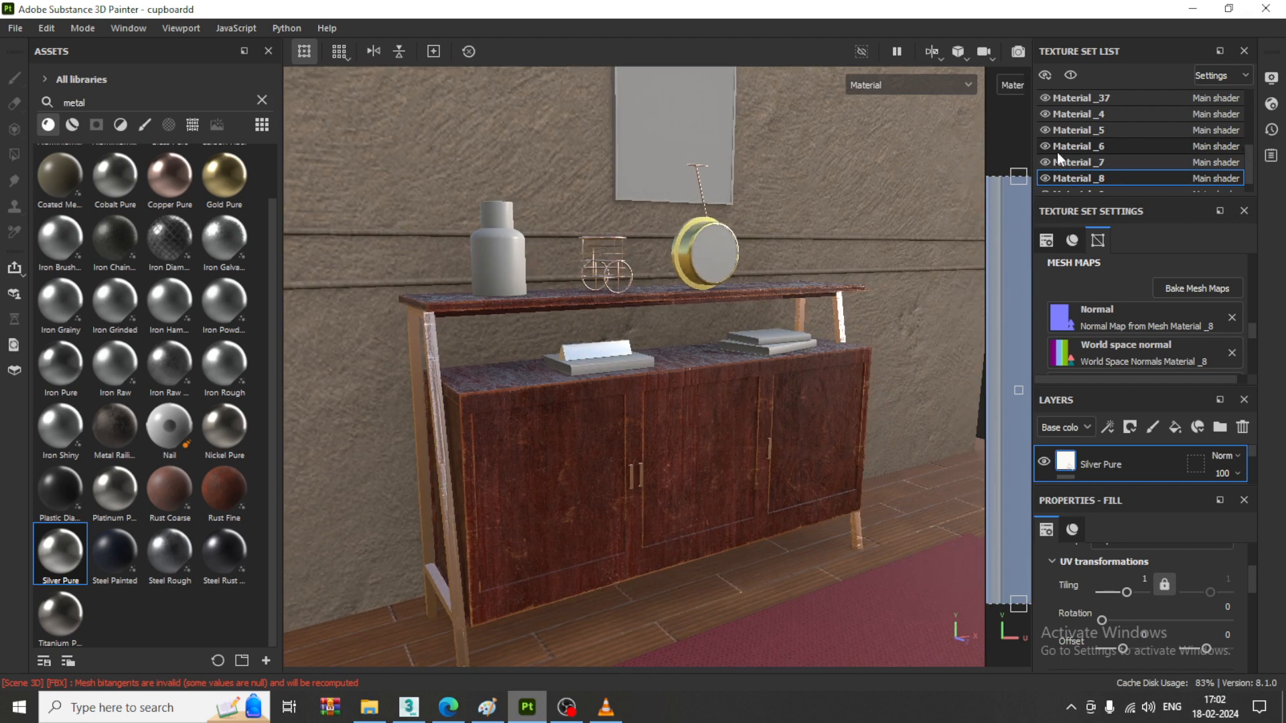
click(1044, 115)
click(1044, 115)
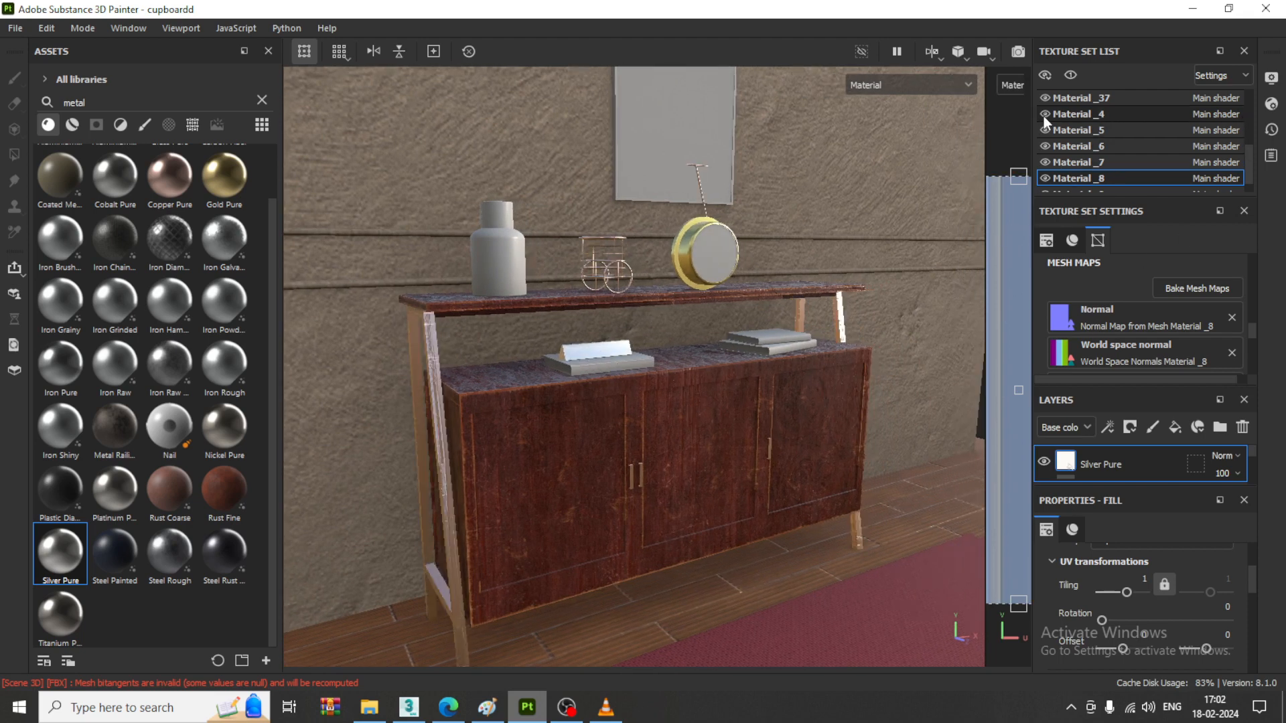
click(1044, 115)
click(1044, 115)
key(ctrl+z)
key(ctrl+z)
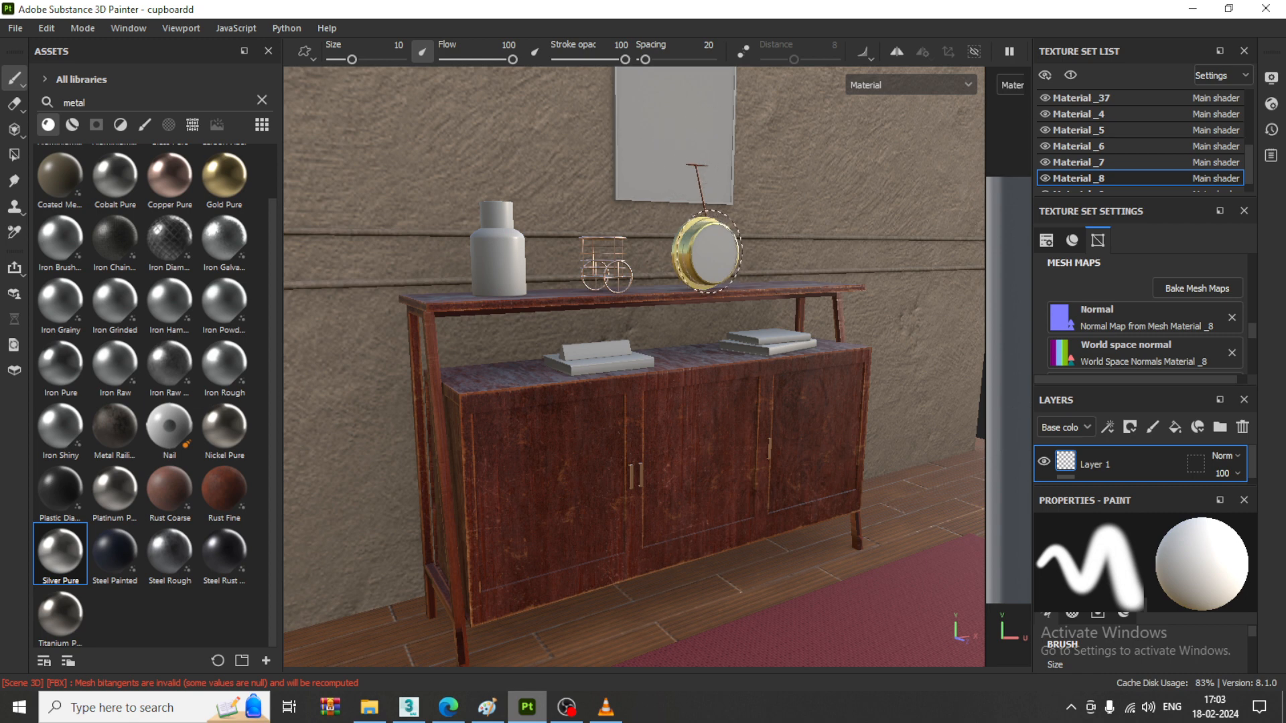
- Save the project and reapply Silver Pure to the wedge-shaped block on the book
key(ctrl+s)
drag(70, 563, 614, 348)
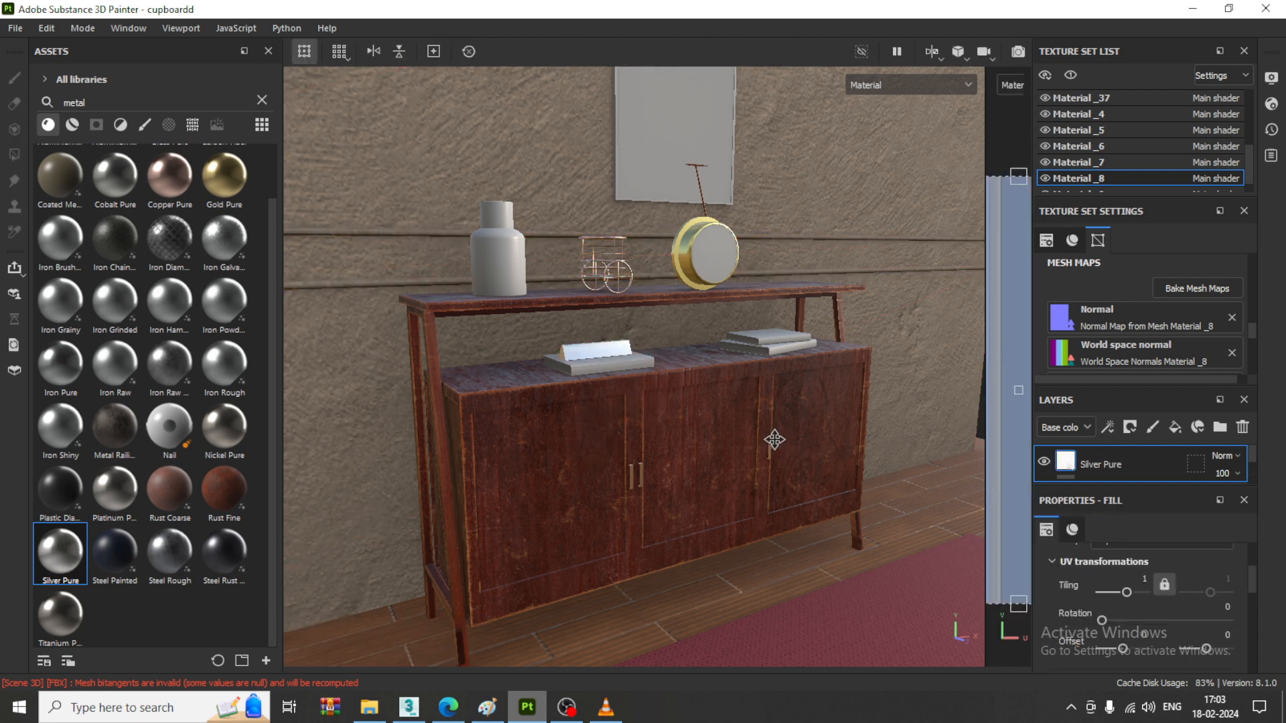
- Try the Gdansk Shipyard Buildings environment map and rotate the environment lighting around the cabinet
alt+middle_drag(775, 440, 767, 439)
click(1276, 80)
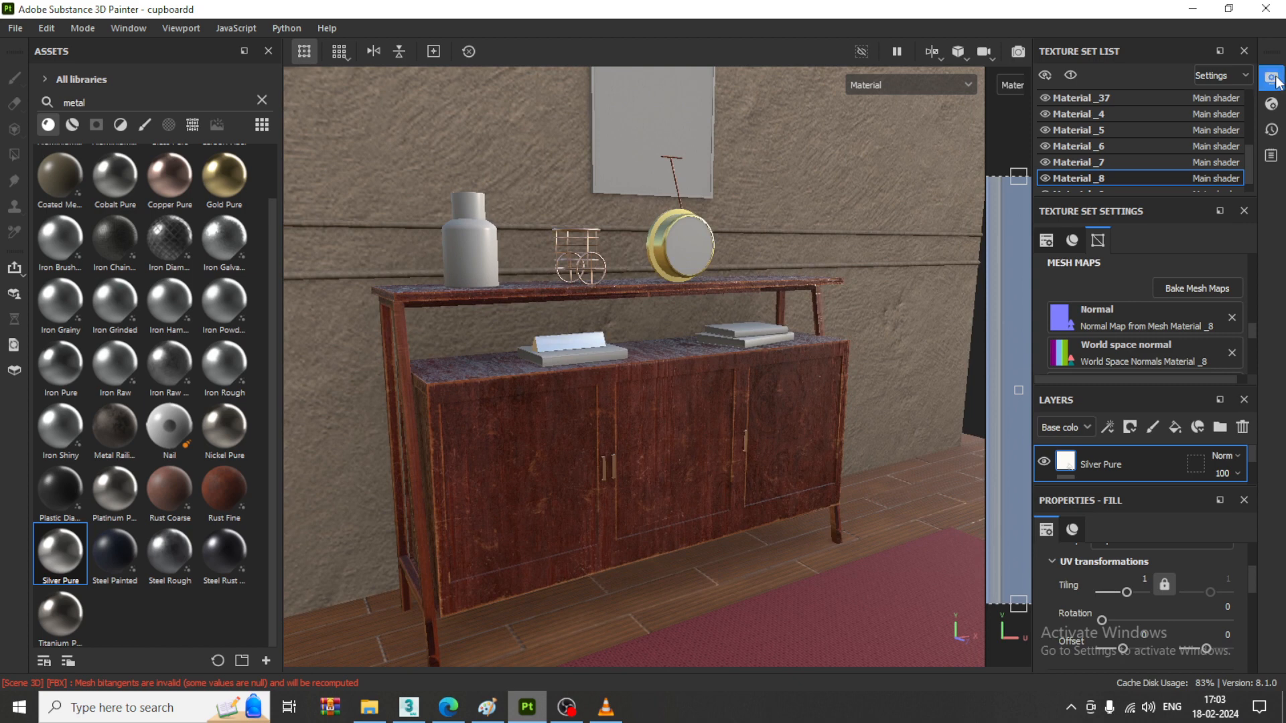
click(1163, 222)
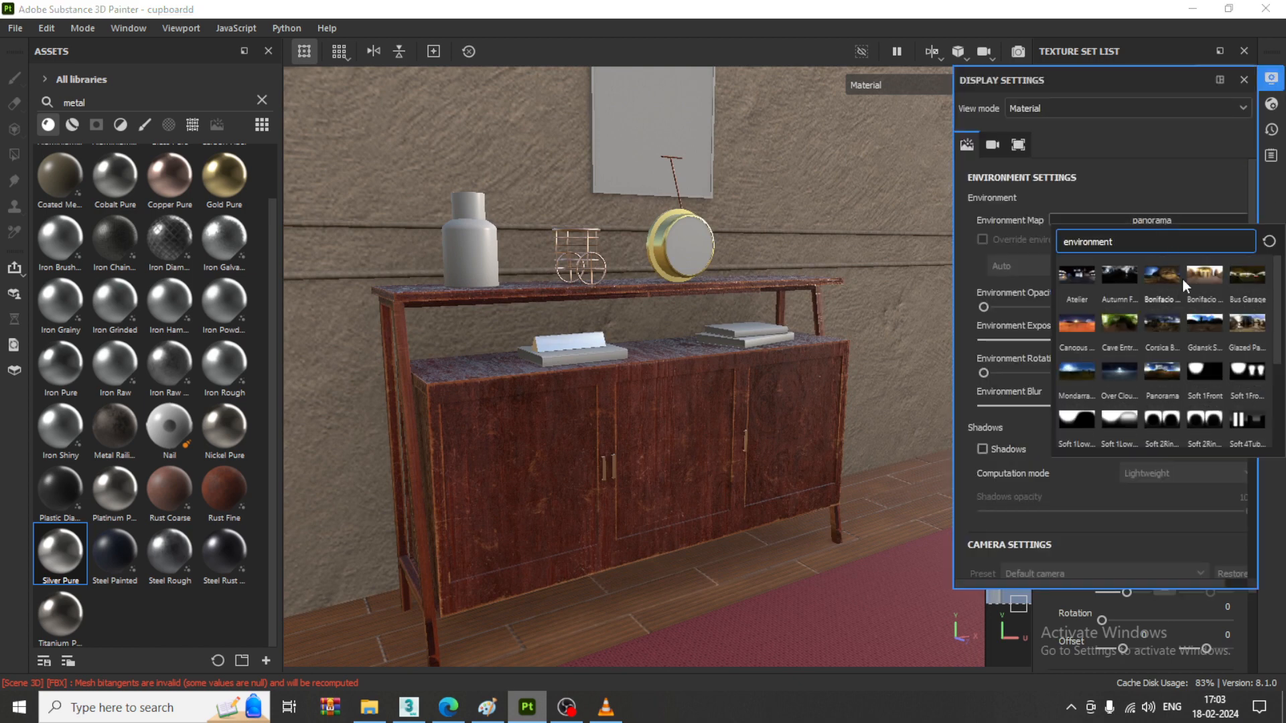
click(1210, 323)
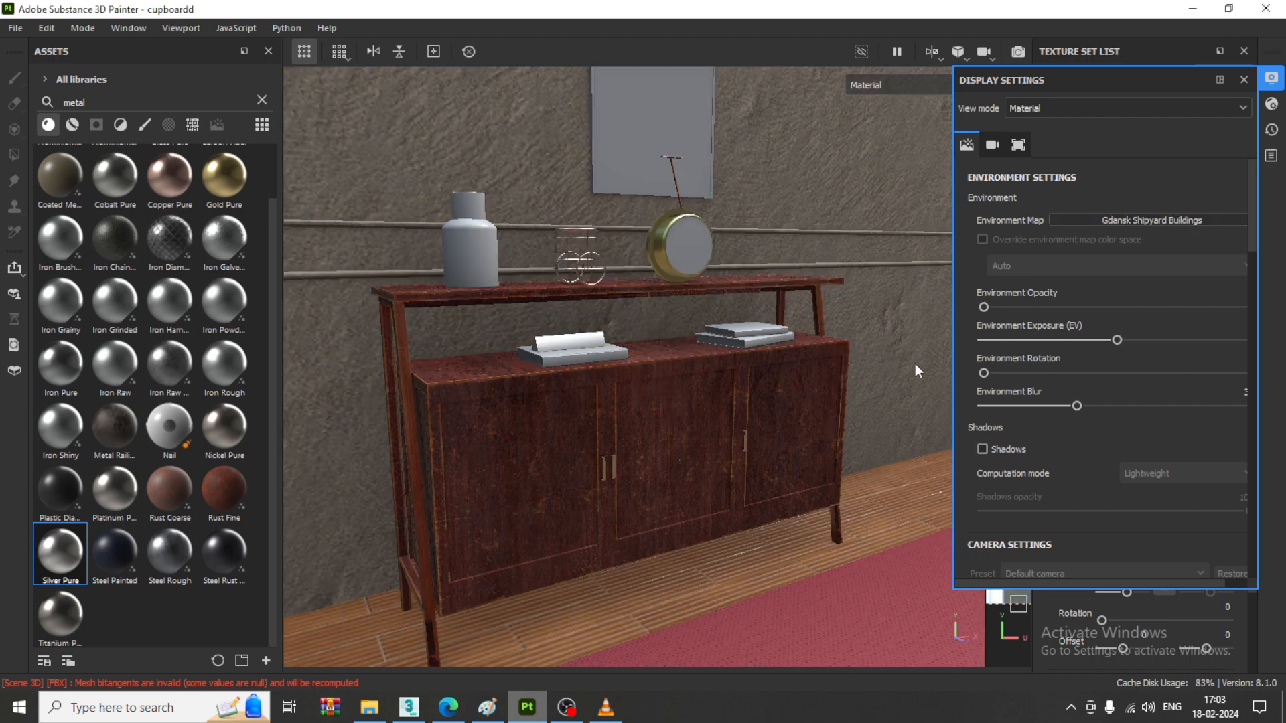
shift+right_drag(915, 368, 886, 368)
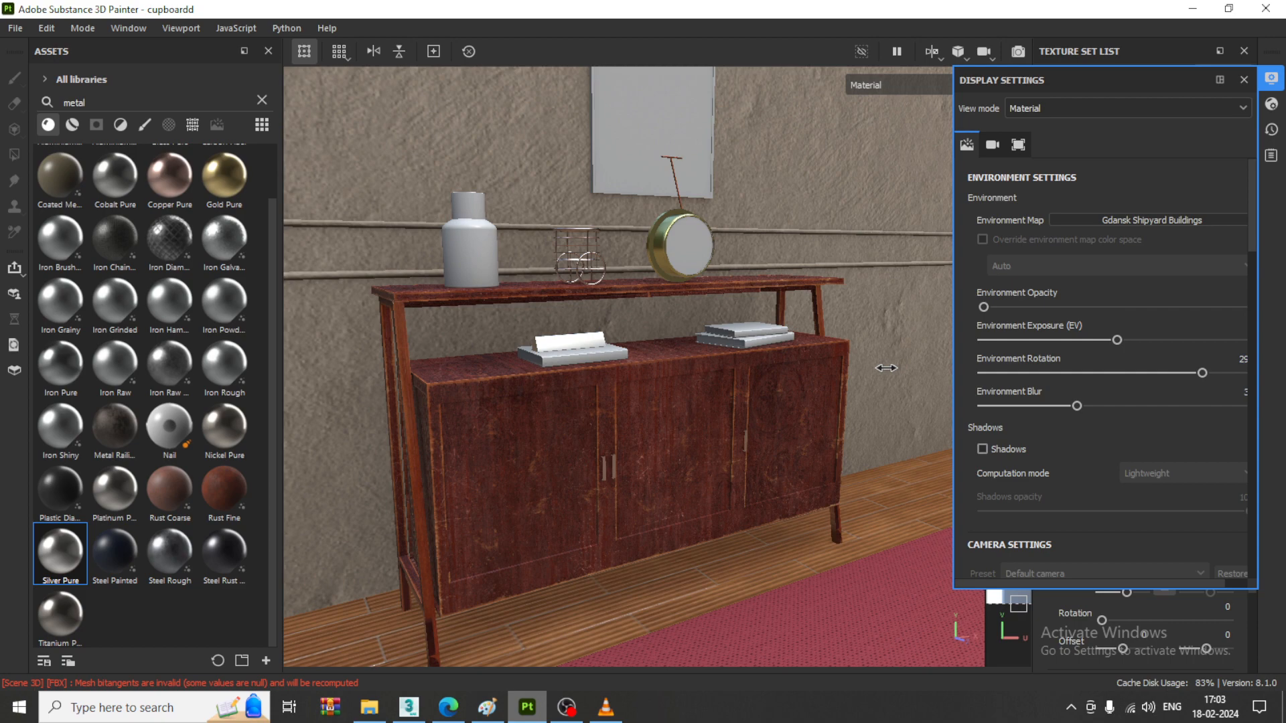
click(1270, 80)
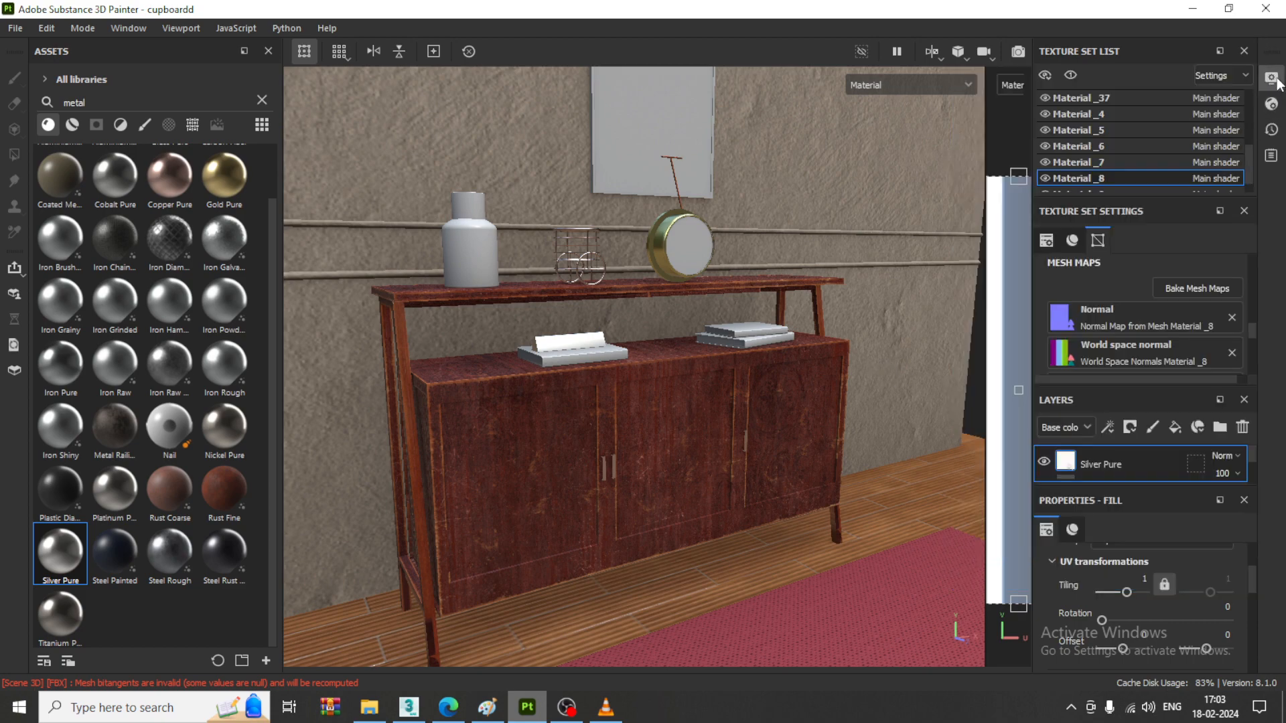
- Set the environment map to Glazed Patio and adjust the environment rotation
click(1273, 79)
click(1167, 217)
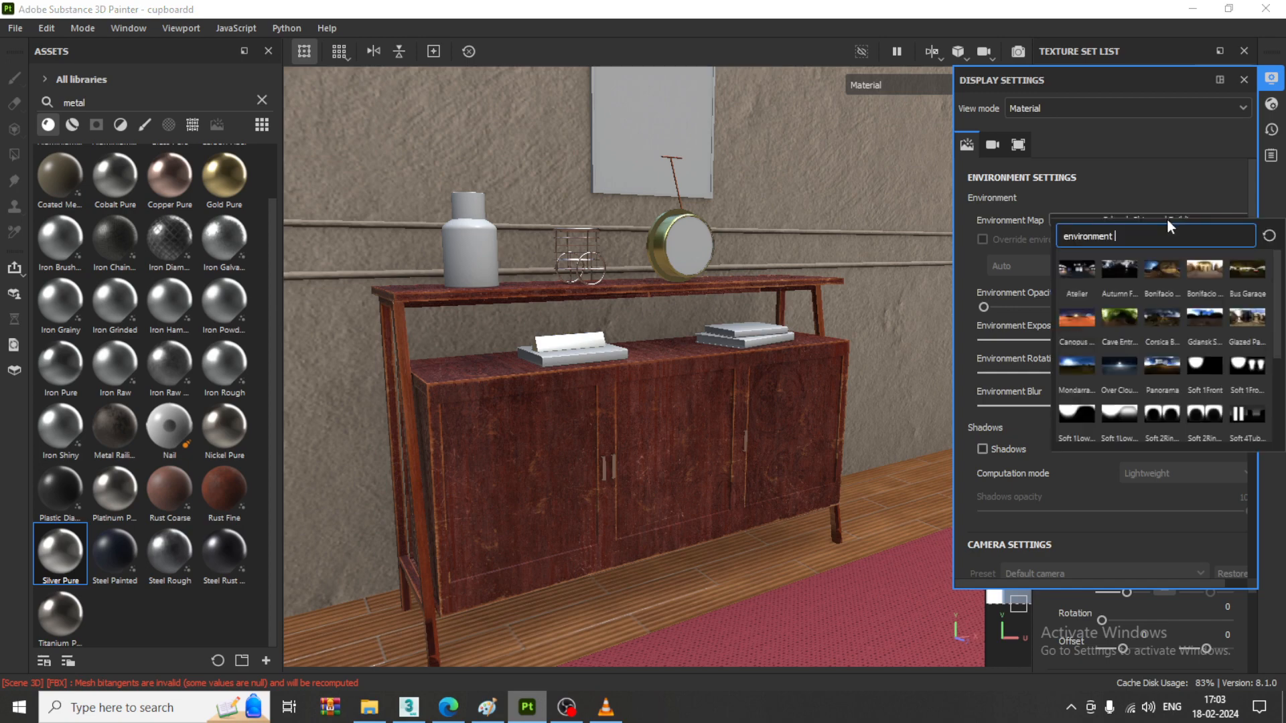
click(1244, 316)
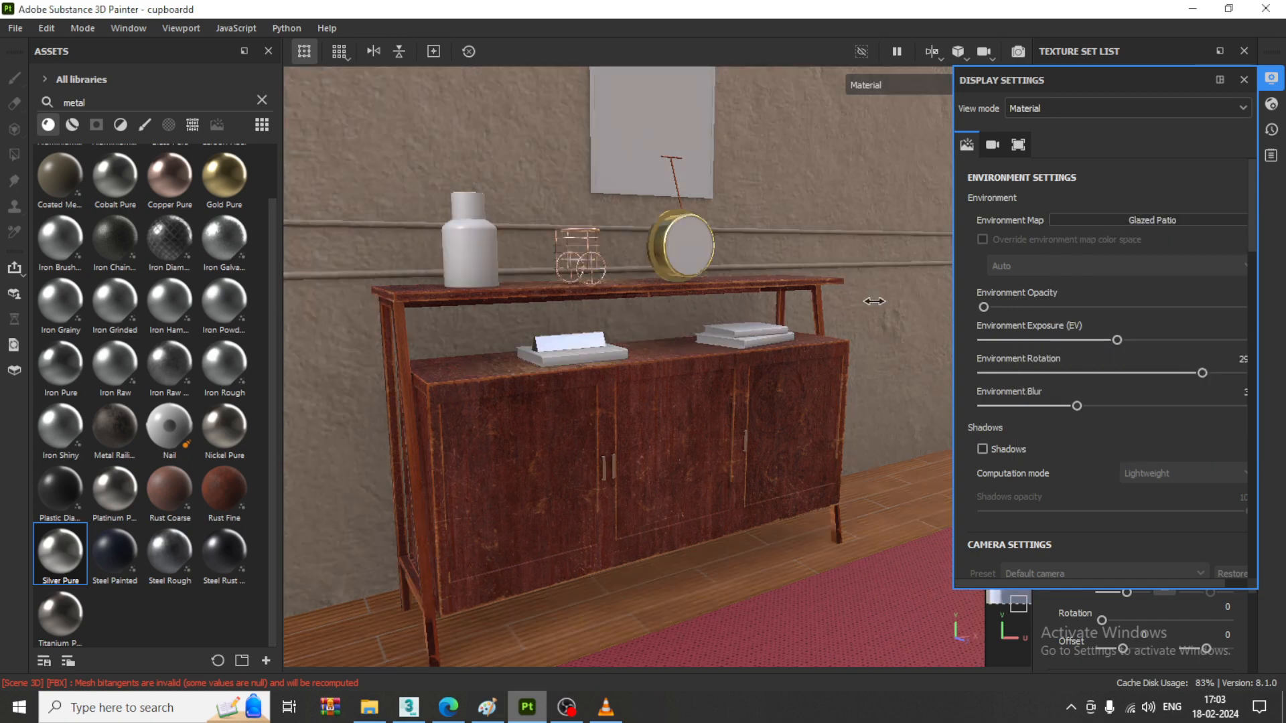
mouse_move(874, 302)
shift+right_down()
mouse_move(852, 302)
mouse_move(887, 302)
shift+right_up()
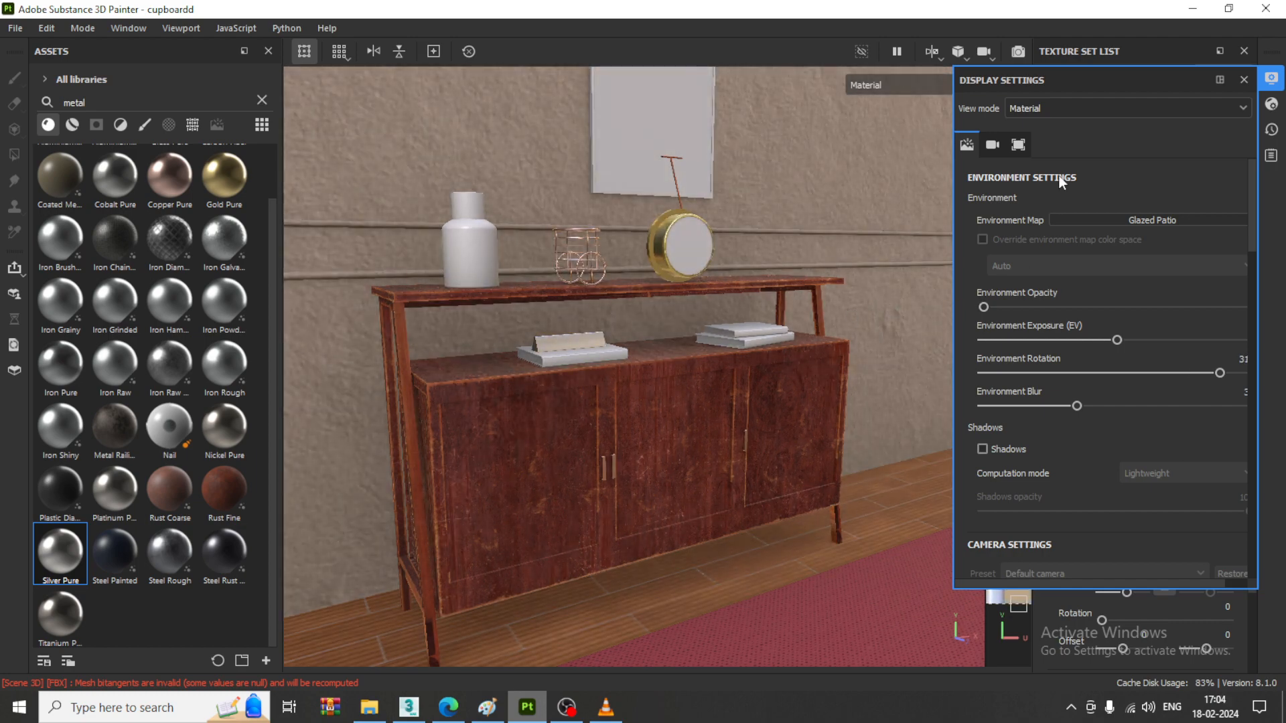
- Raise the environment opacity and set the environment exposure to about 1 EV, checking the brighter lighting on the cabinet
click(987, 307)
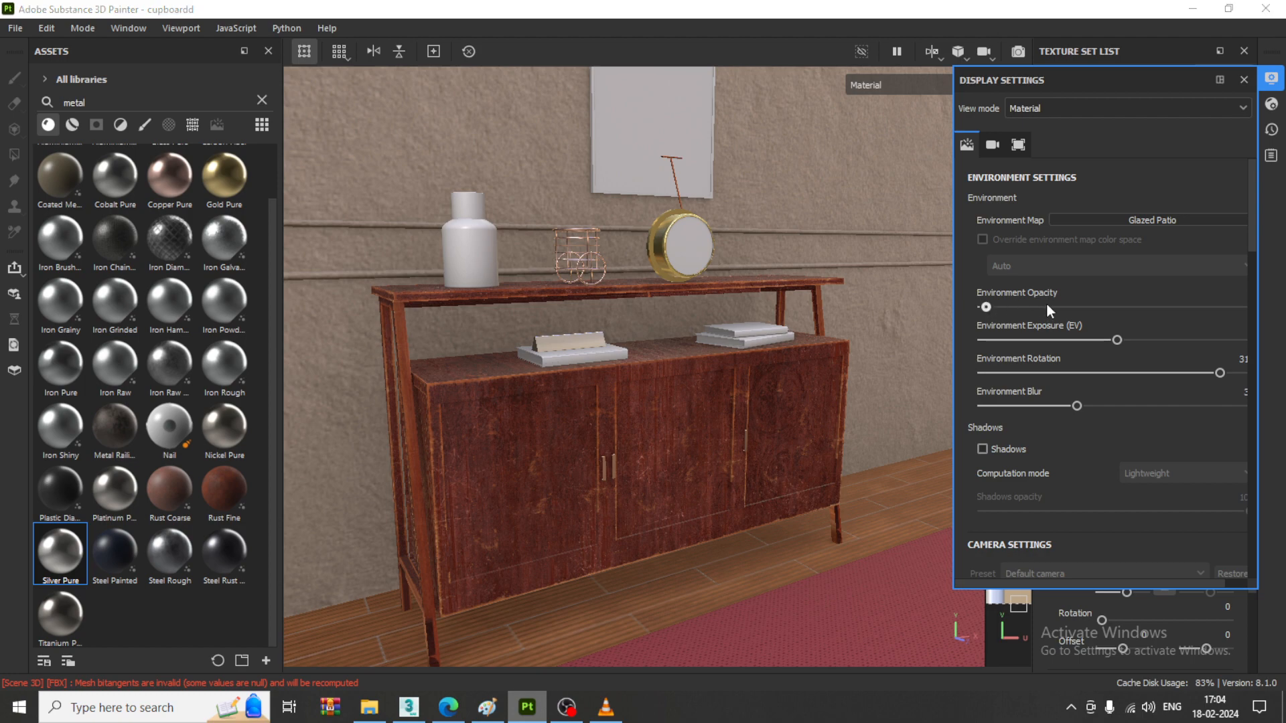
mouse_move(1049, 308)
mouse_down()
mouse_move(1099, 307)
mouse_move(1056, 307)
mouse_up()
mouse_move(1124, 339)
mouse_down()
mouse_move(1143, 338)
mouse_move(1131, 341)
mouse_up()
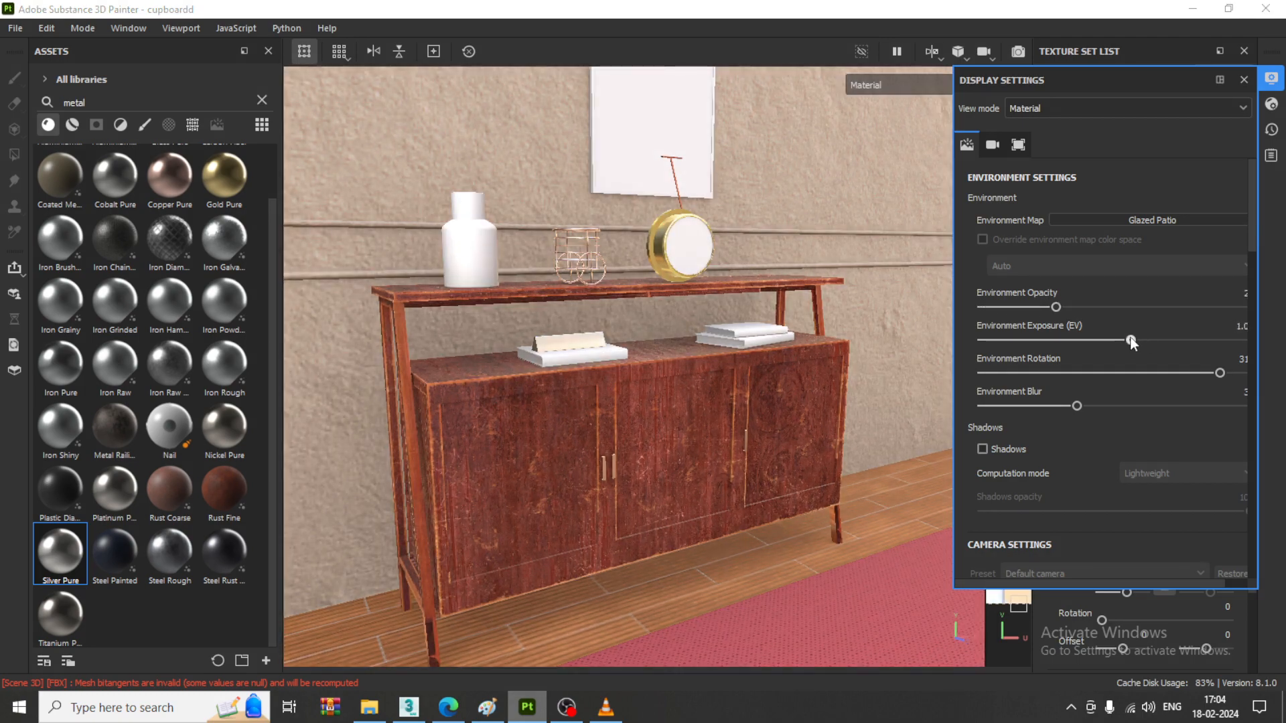
alt+drag(587, 425, 733, 367)
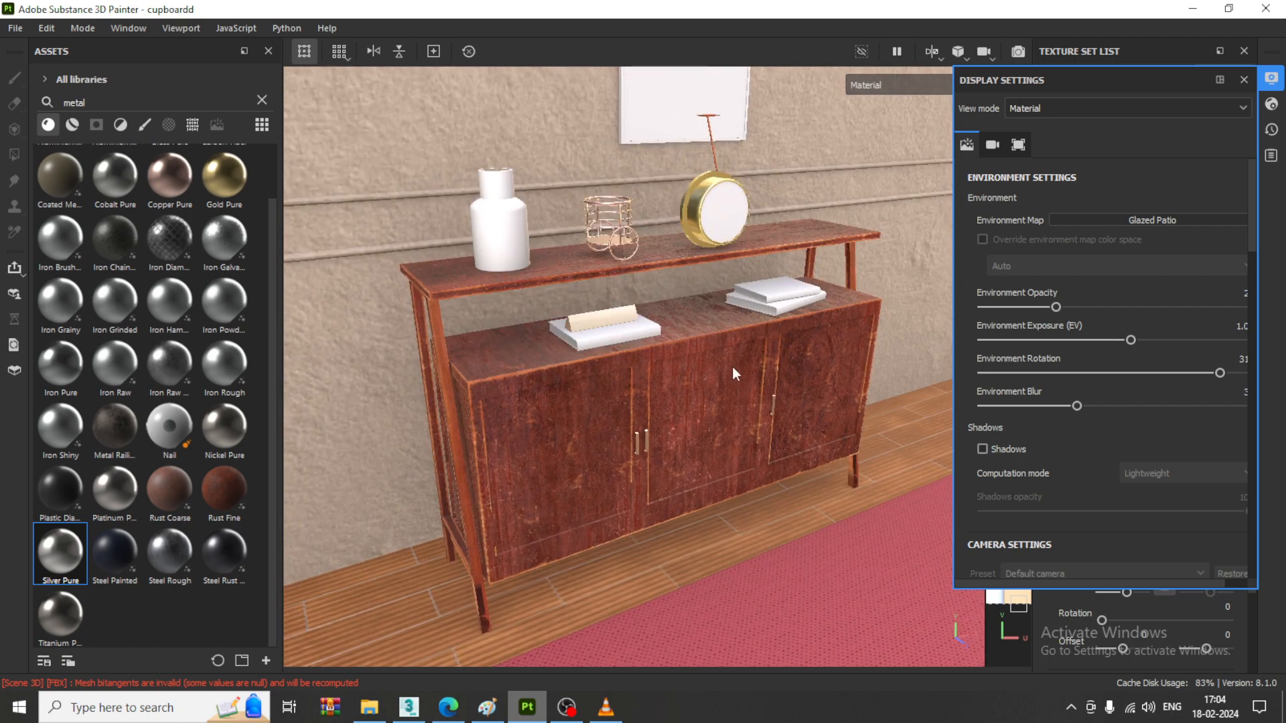
scroll(599, 296, up, 5)
scroll(595, 294, down, 4)
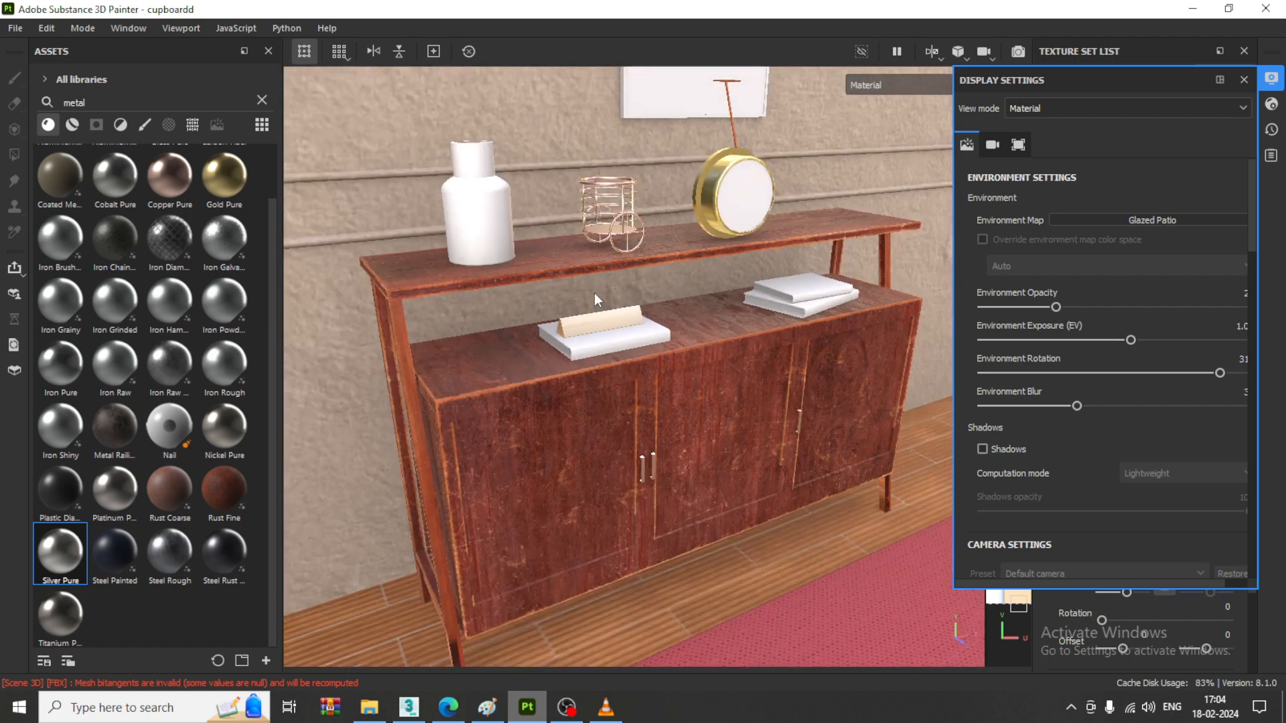
- Search the smart materials for glass and apply Glass Visor to the tall bottle-shaped vase on the cabinet's upper shelf
click(261, 100)
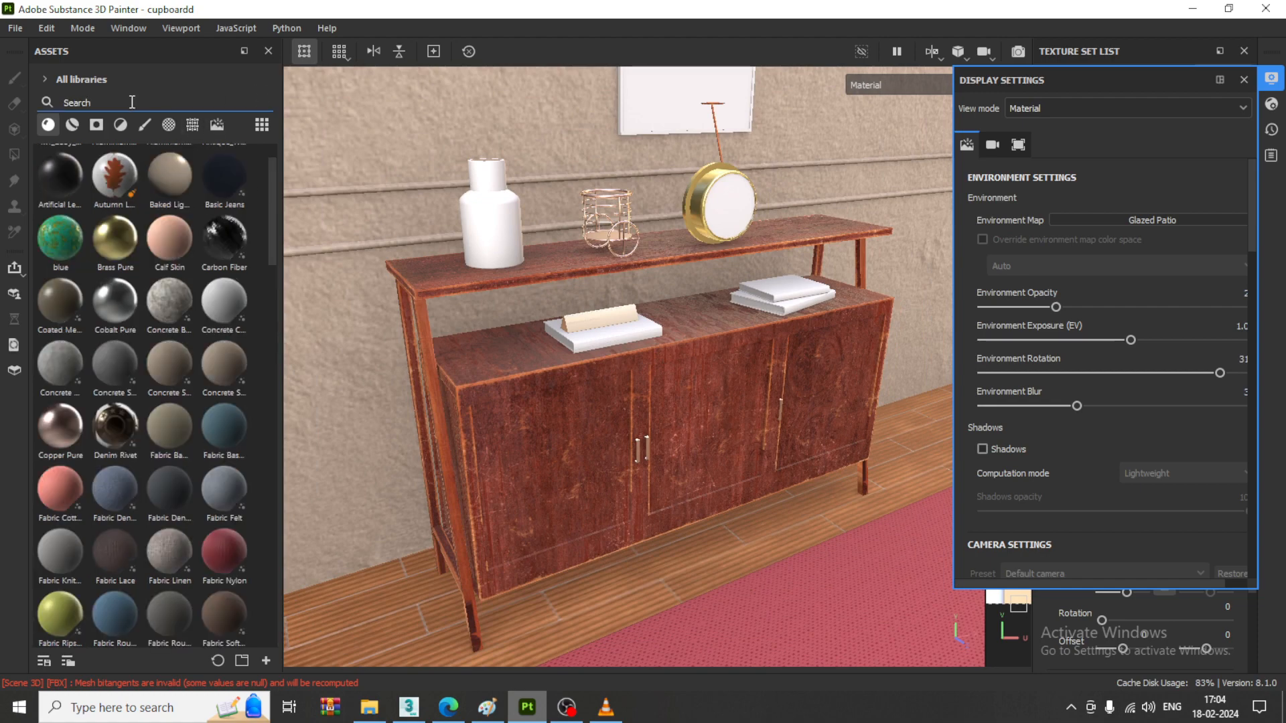
click(135, 103)
text(glass)
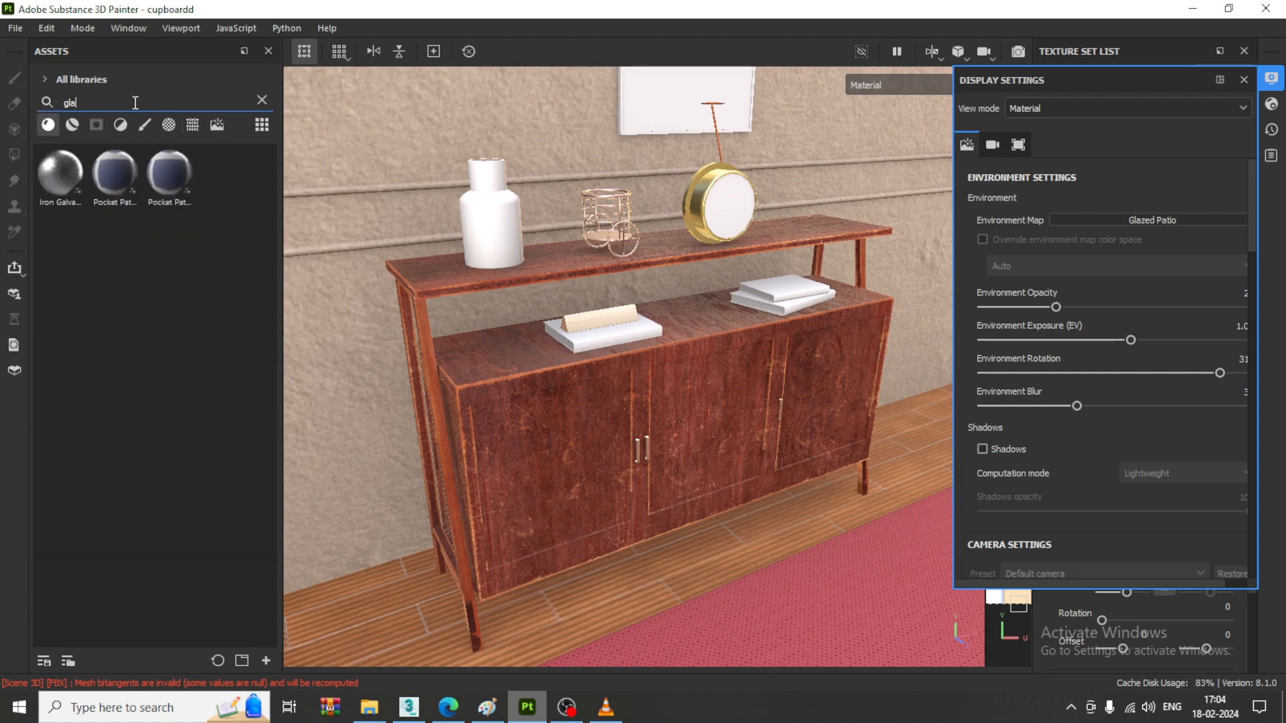
click(71, 125)
mouse_move(129, 177)
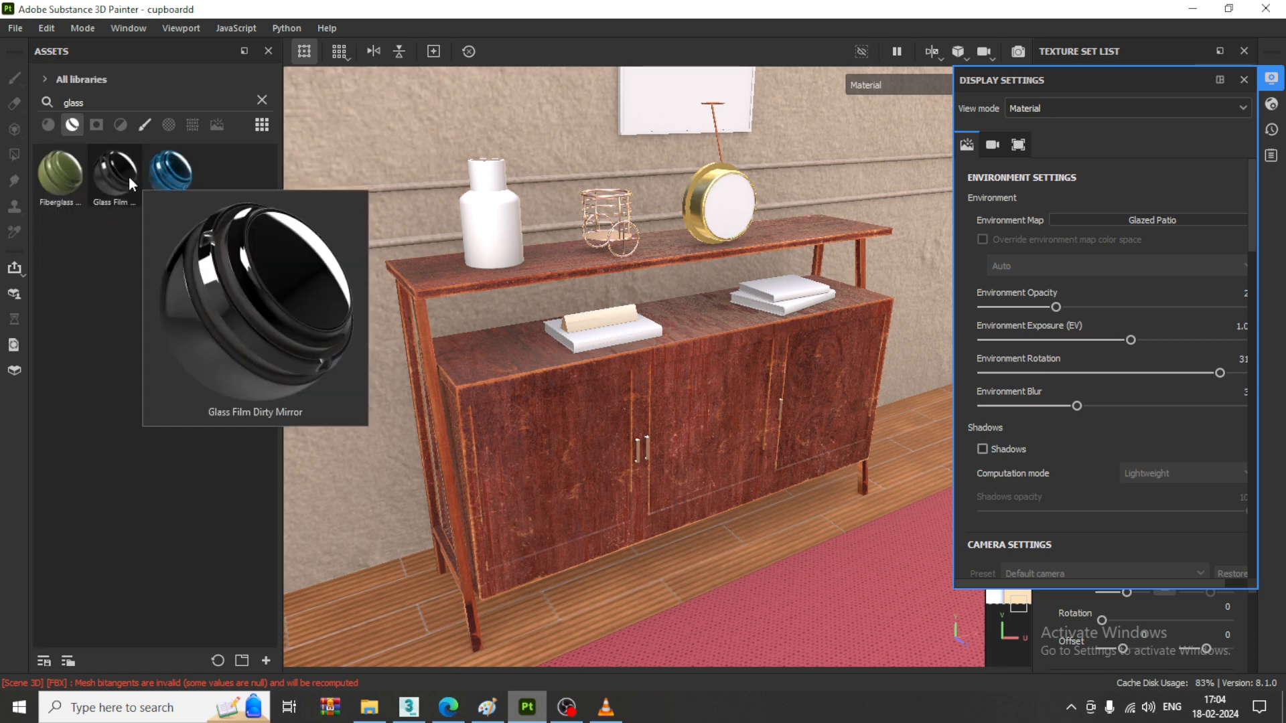
mouse_move(169, 180)
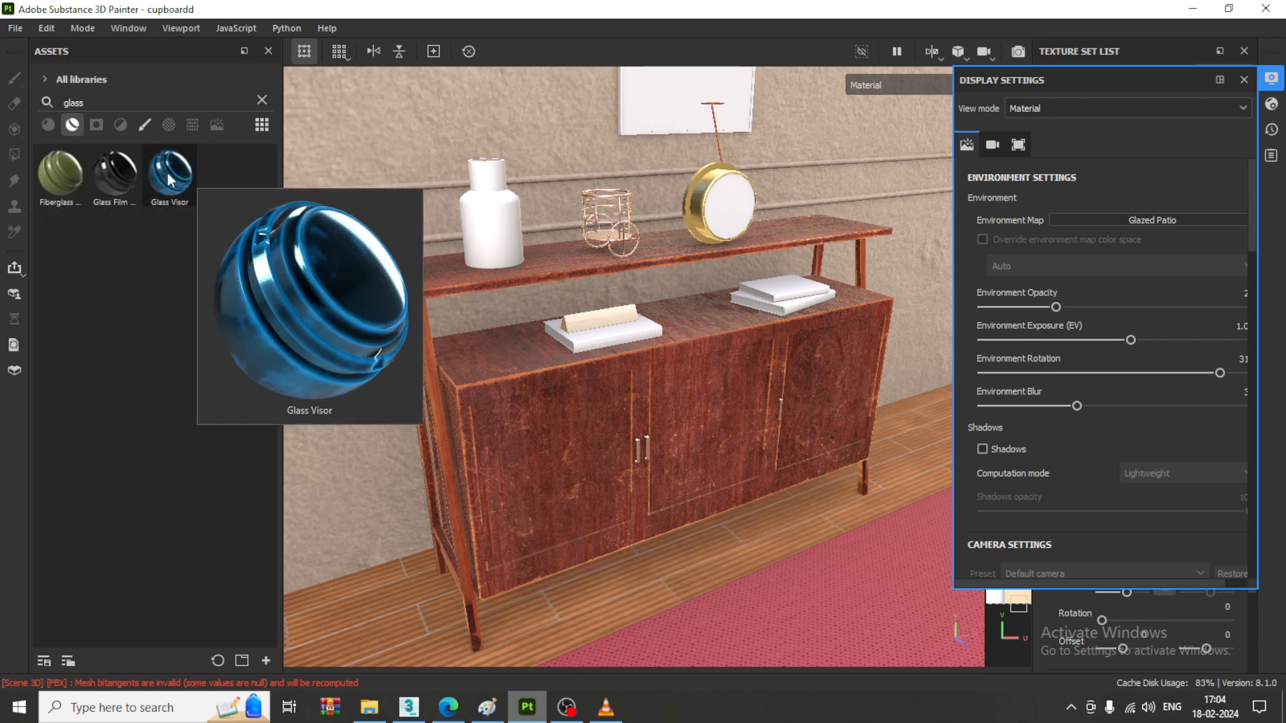
click(115, 179)
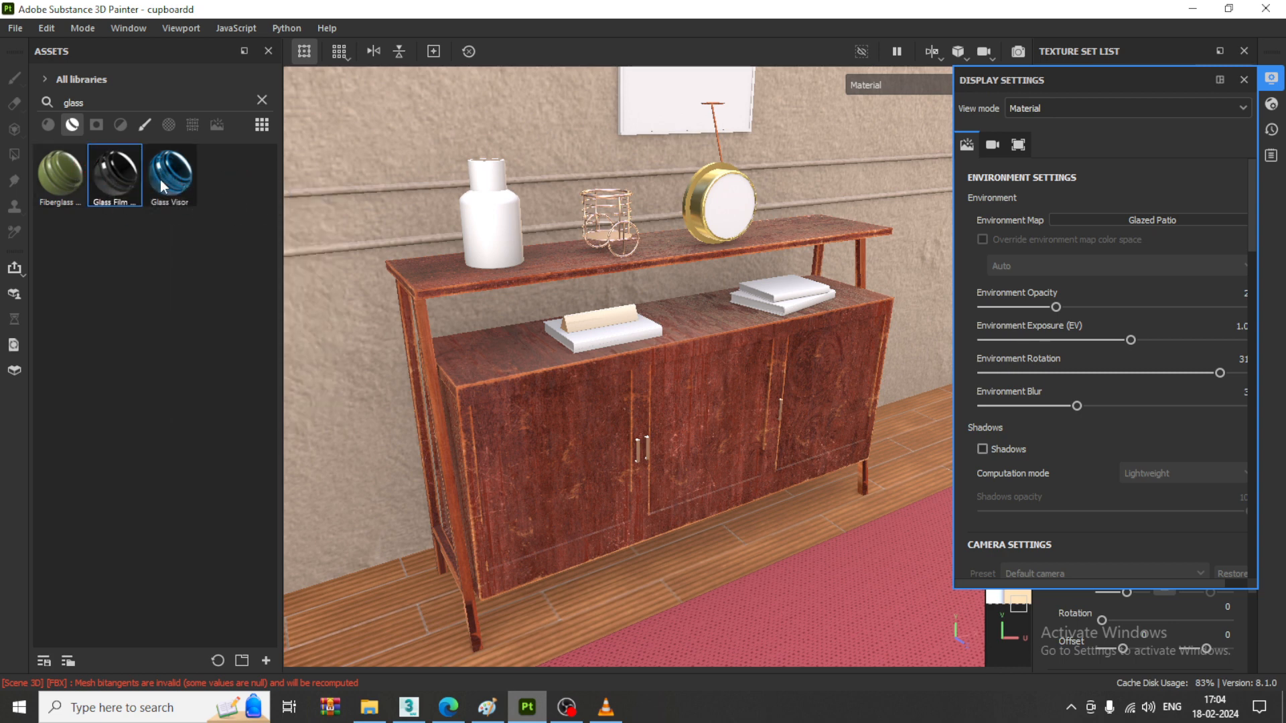
drag(170, 175, 498, 215)
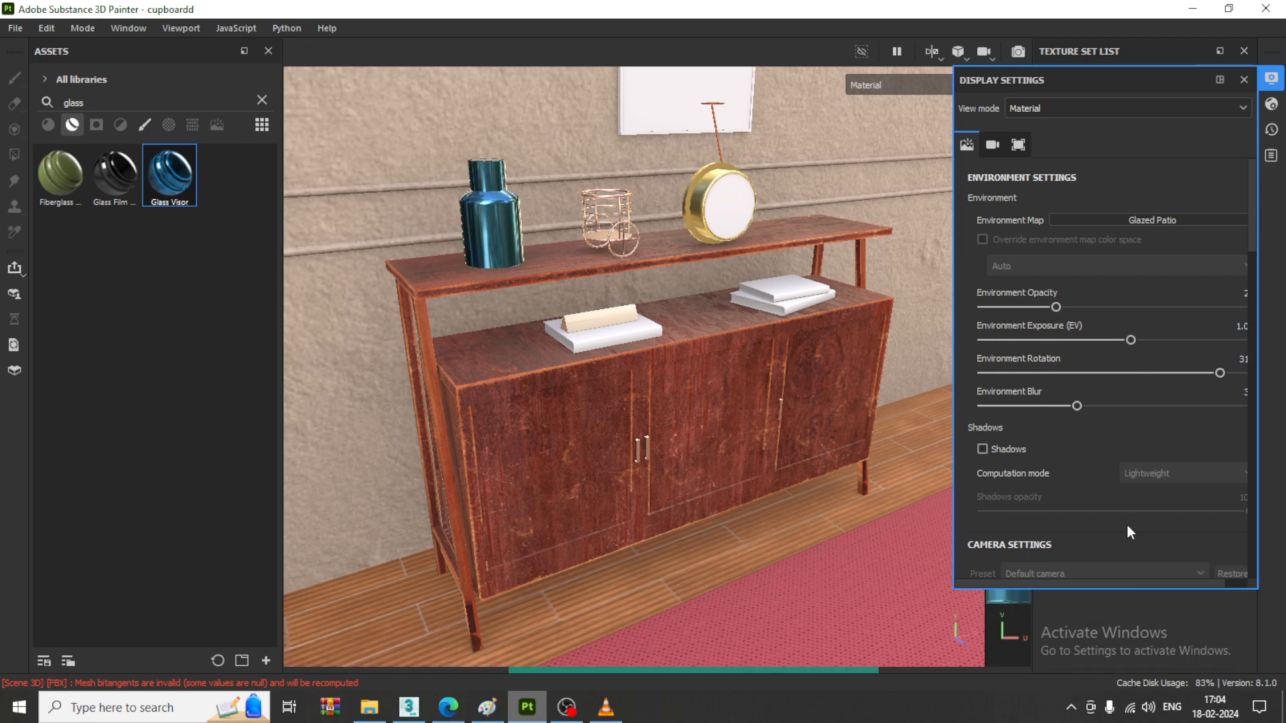
- Set the base color of the vase's Glass Visor fill to near-black 1E2224
click(1271, 79)
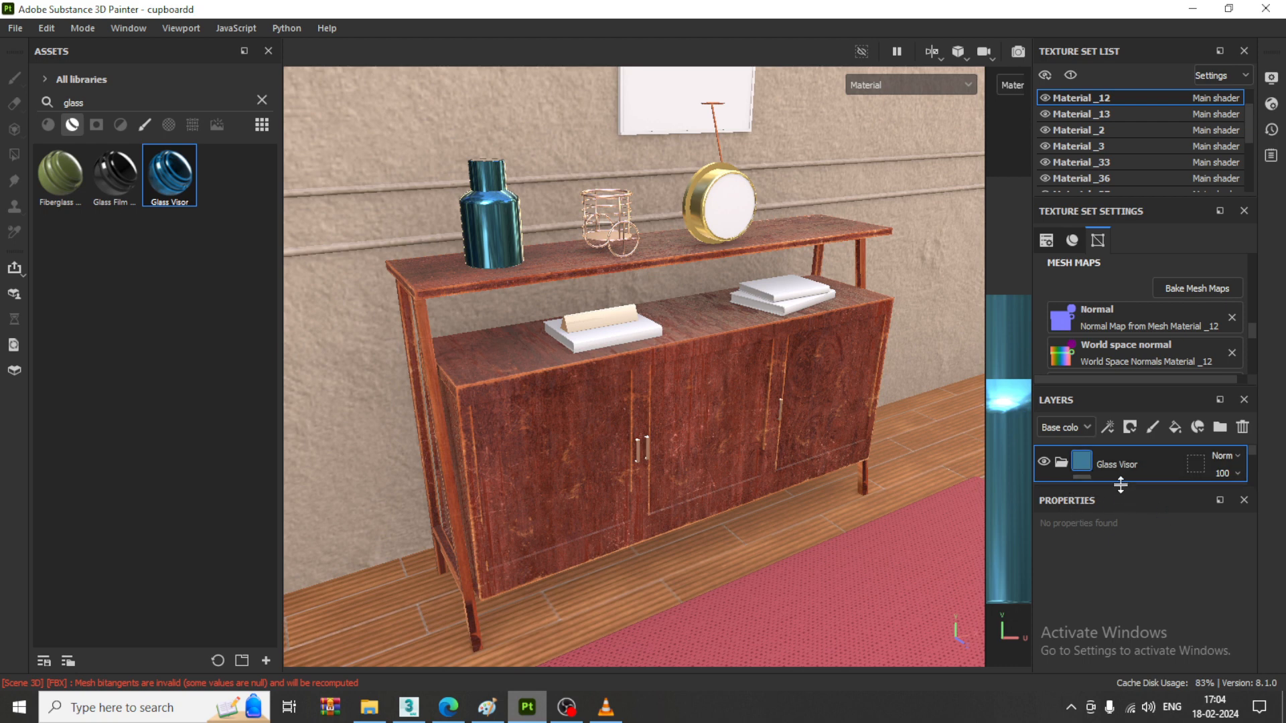
drag(1121, 485, 1122, 552)
click(1090, 540)
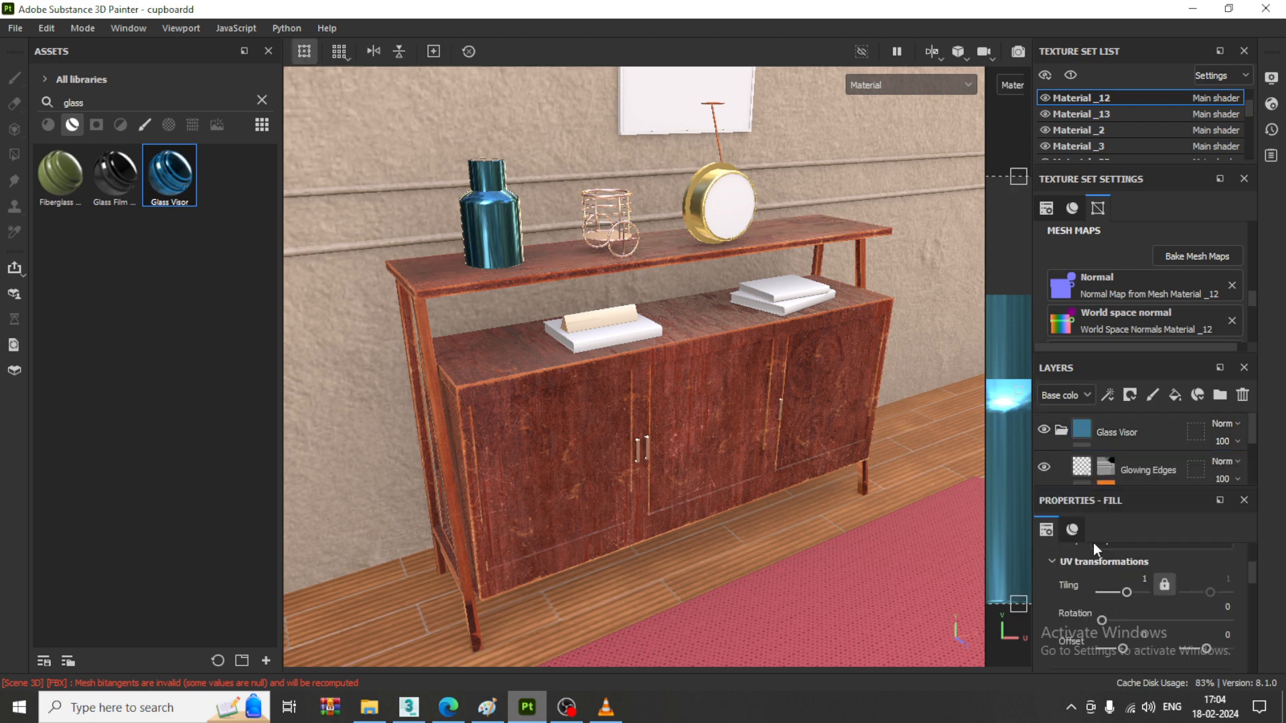
click(1073, 530)
scroll(1155, 597, down, 3)
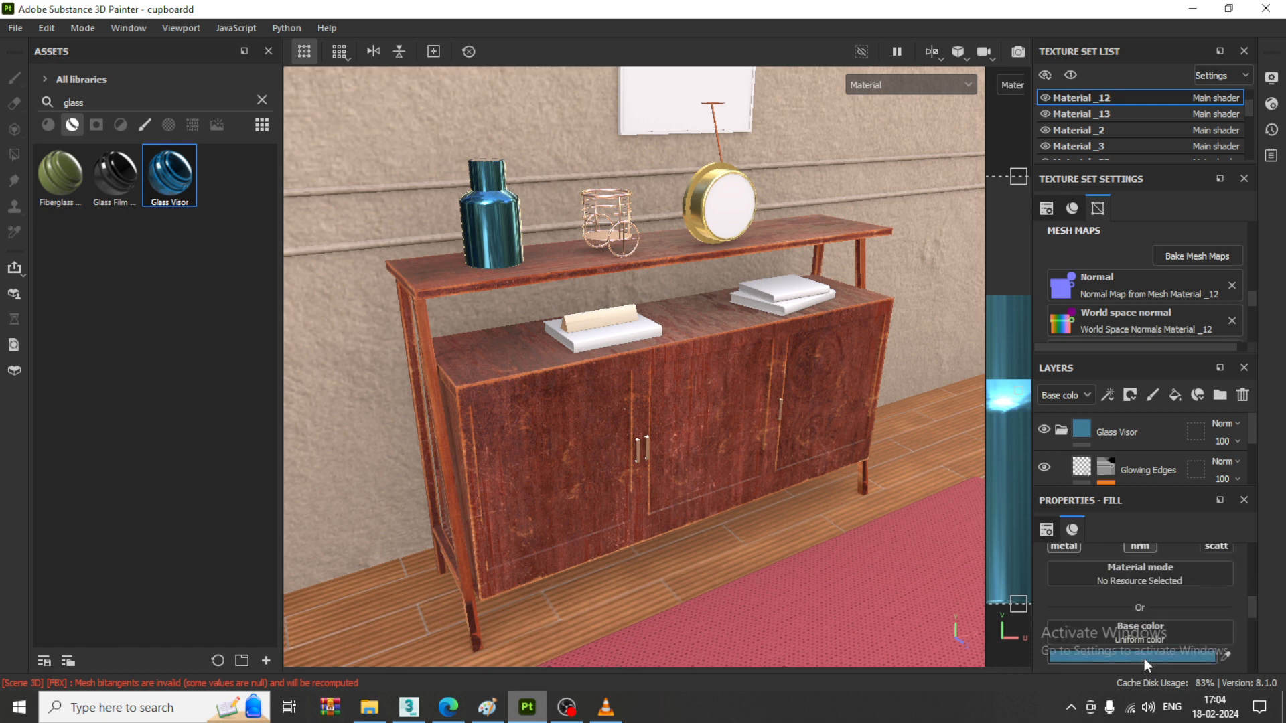
click(1146, 659)
mouse_move(978, 568)
mouse_down()
mouse_move(943, 464)
mouse_move(923, 462)
mouse_move(955, 600)
mouse_move(966, 576)
mouse_up()
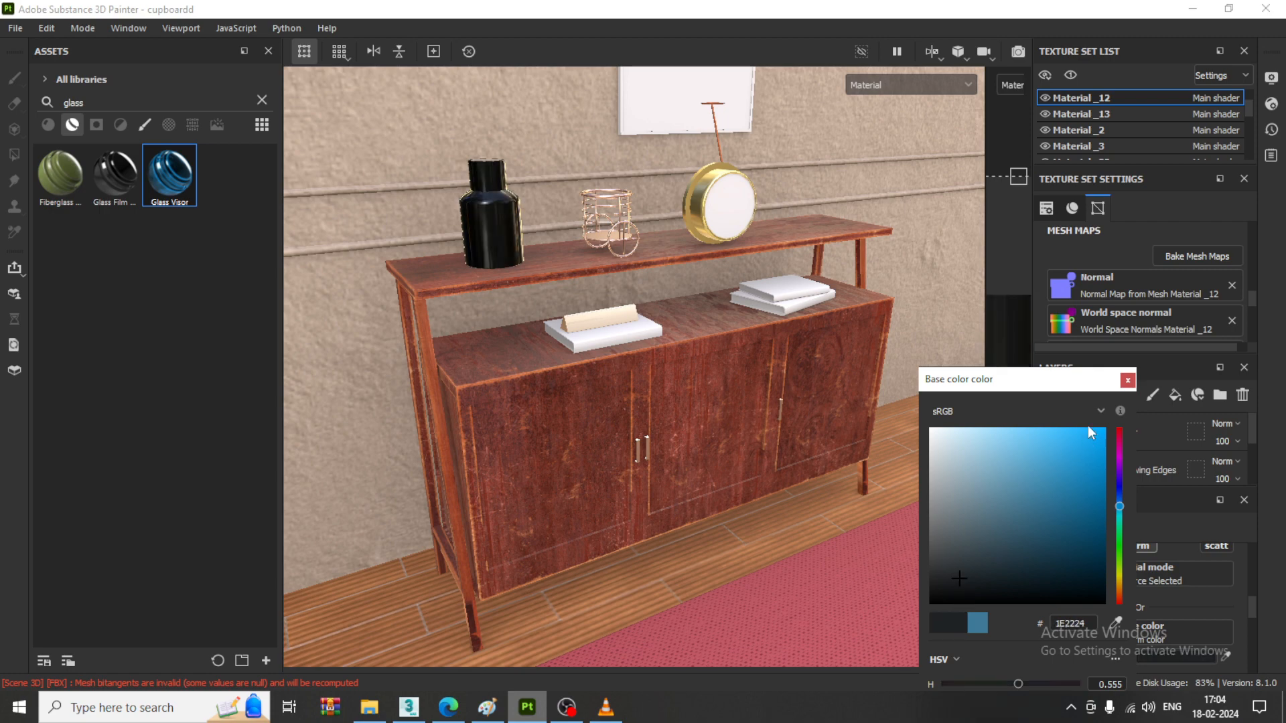
click(1128, 380)
alt+drag(836, 444, 717, 406)
alt+middle_drag(717, 406, 673, 415)
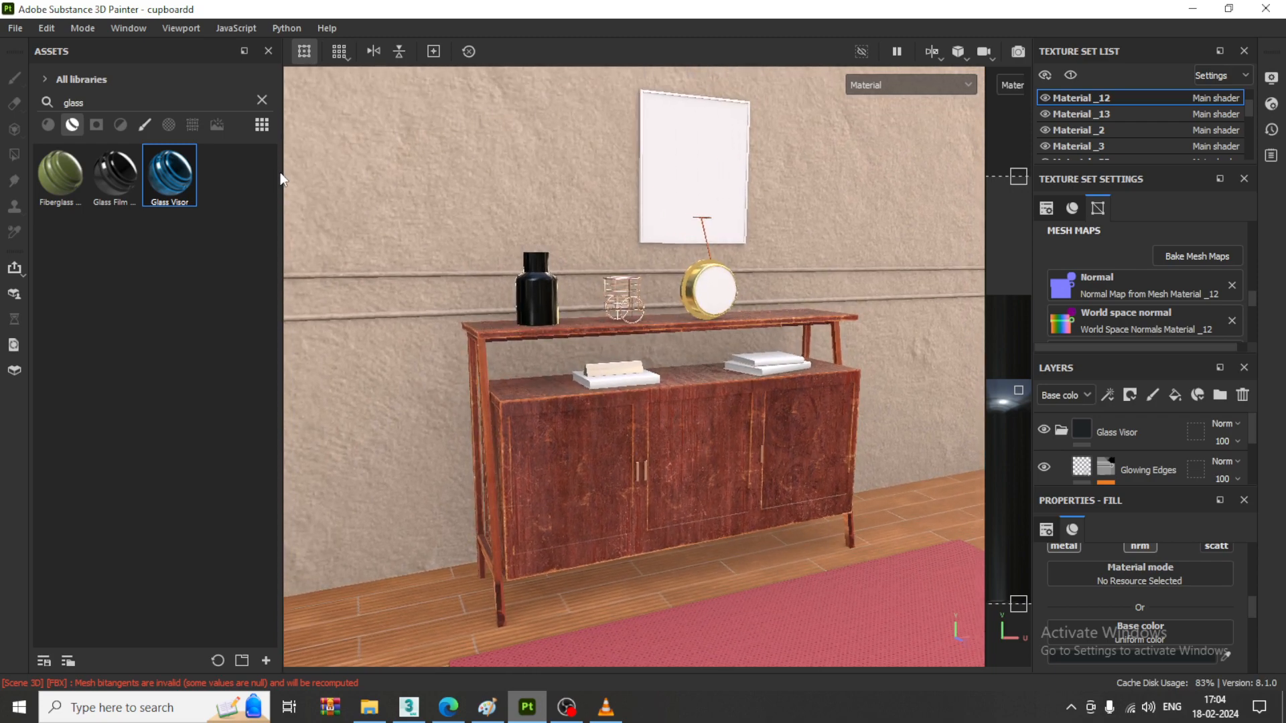
- Clear the glass search, browse the full list of base materials, and examine the cabinet and its decor
click(47, 126)
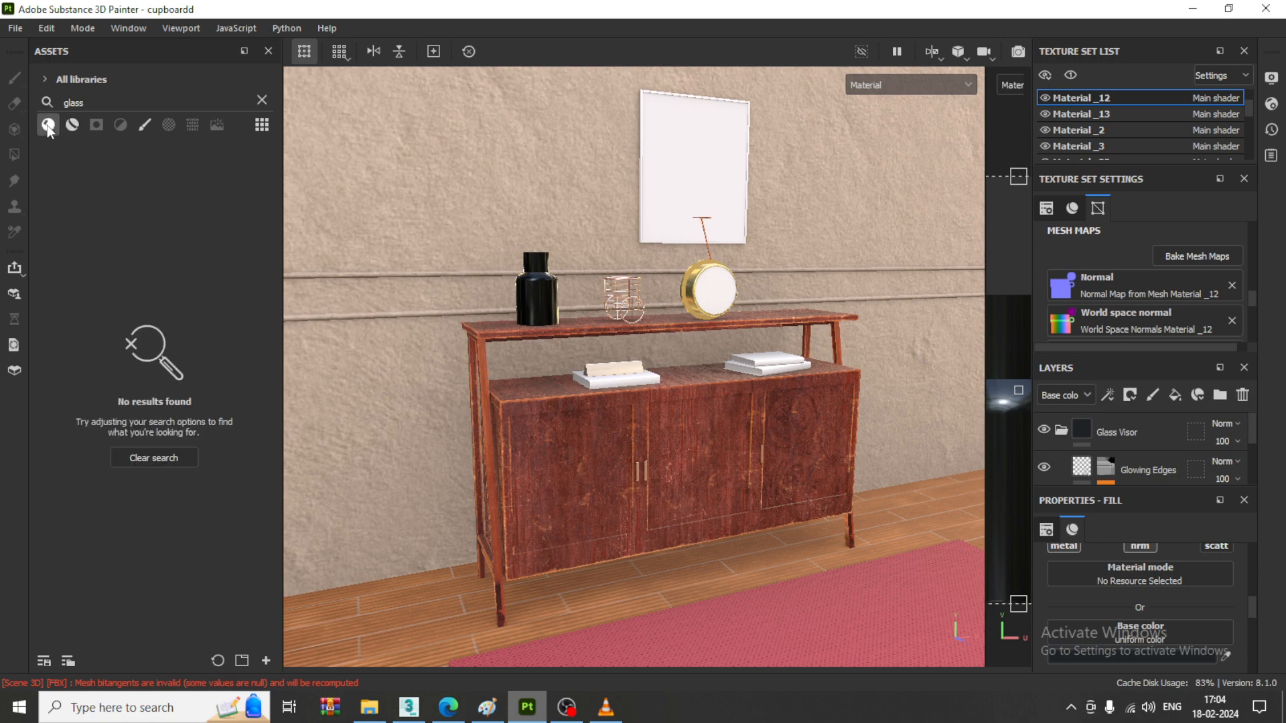
click(262, 100)
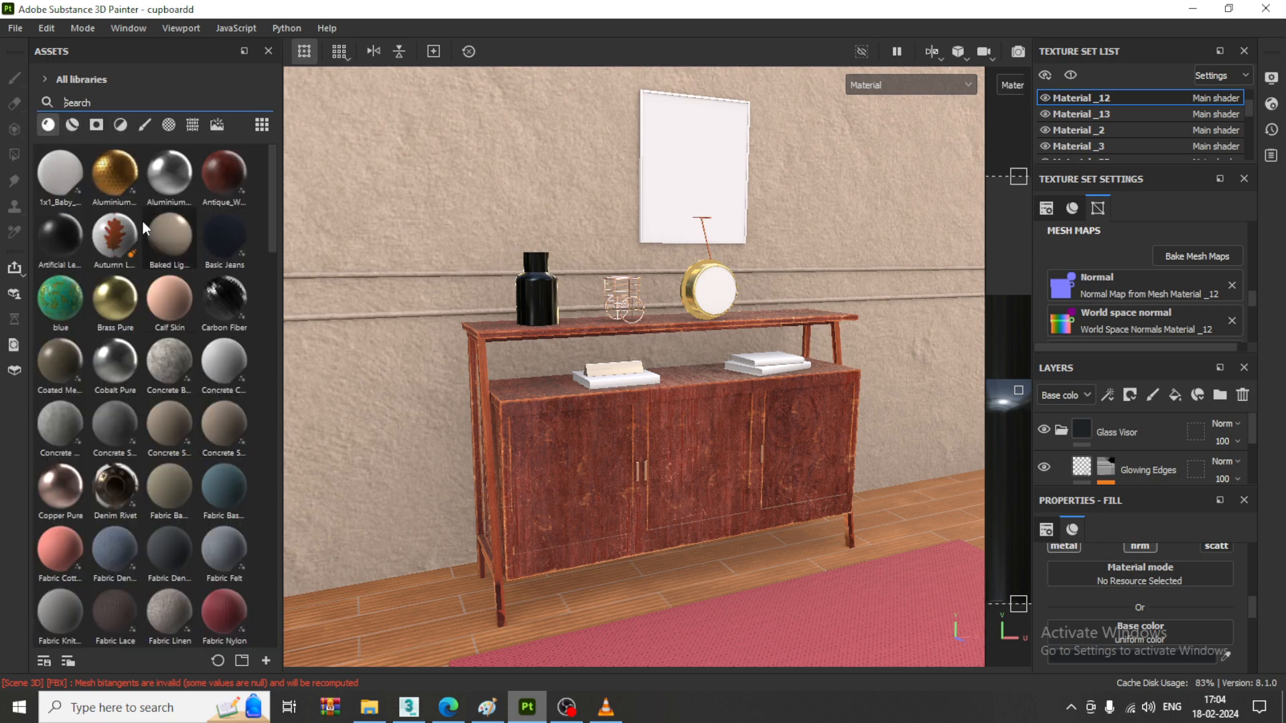
scroll(171, 301, down, 10)
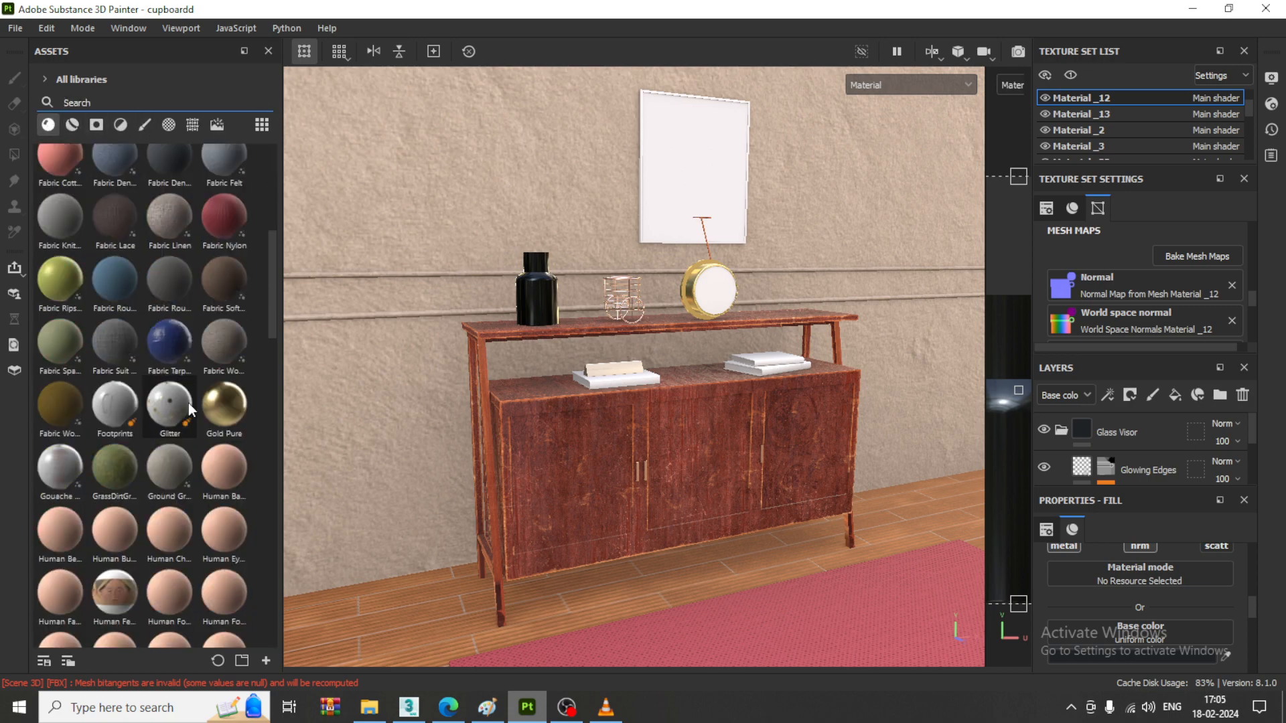
scroll(189, 414, down, 10)
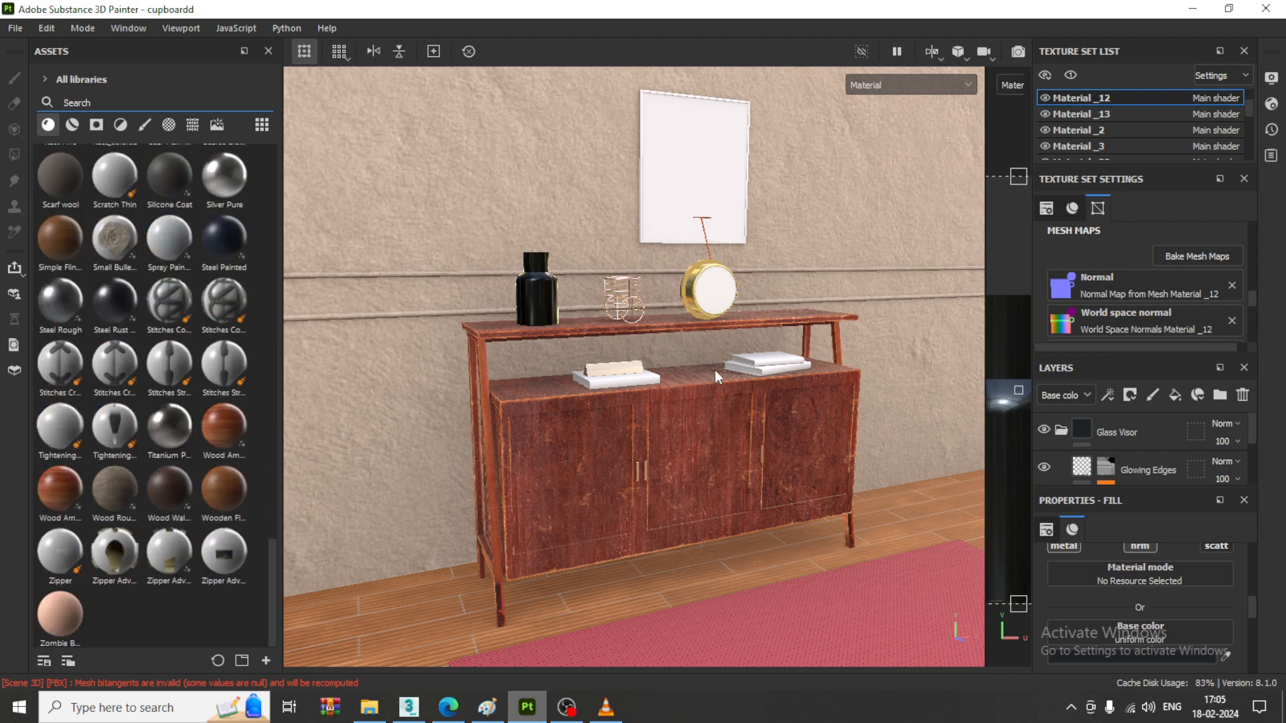
scroll(697, 339, up, 2)
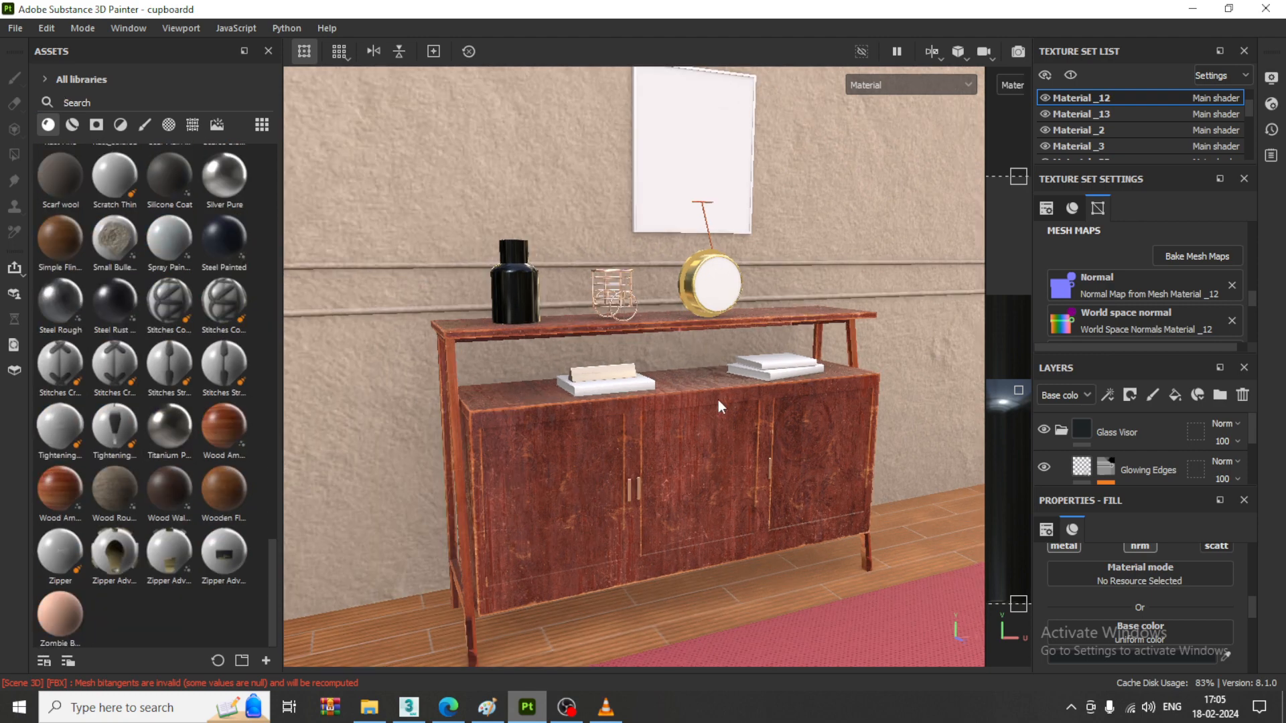
scroll(719, 400, down, 1)
scroll(673, 377, down, 1)
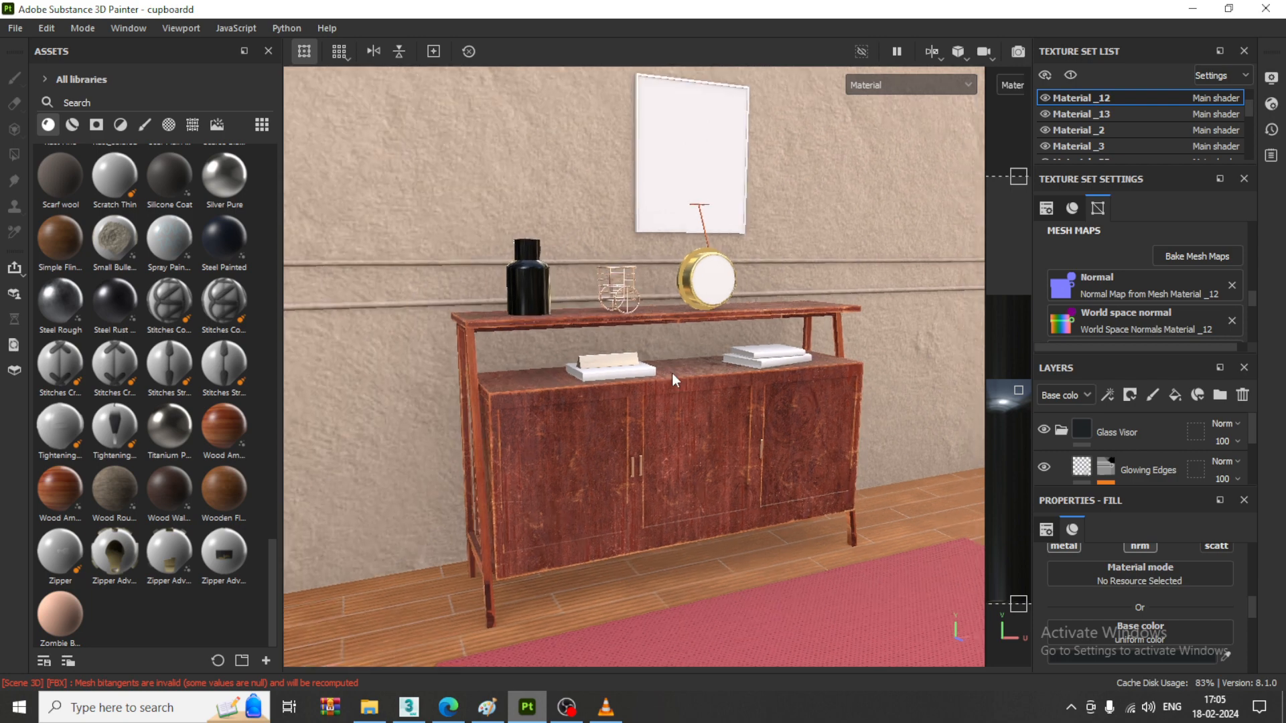
scroll(672, 372, up, 1)
scroll(678, 359, up, 1)
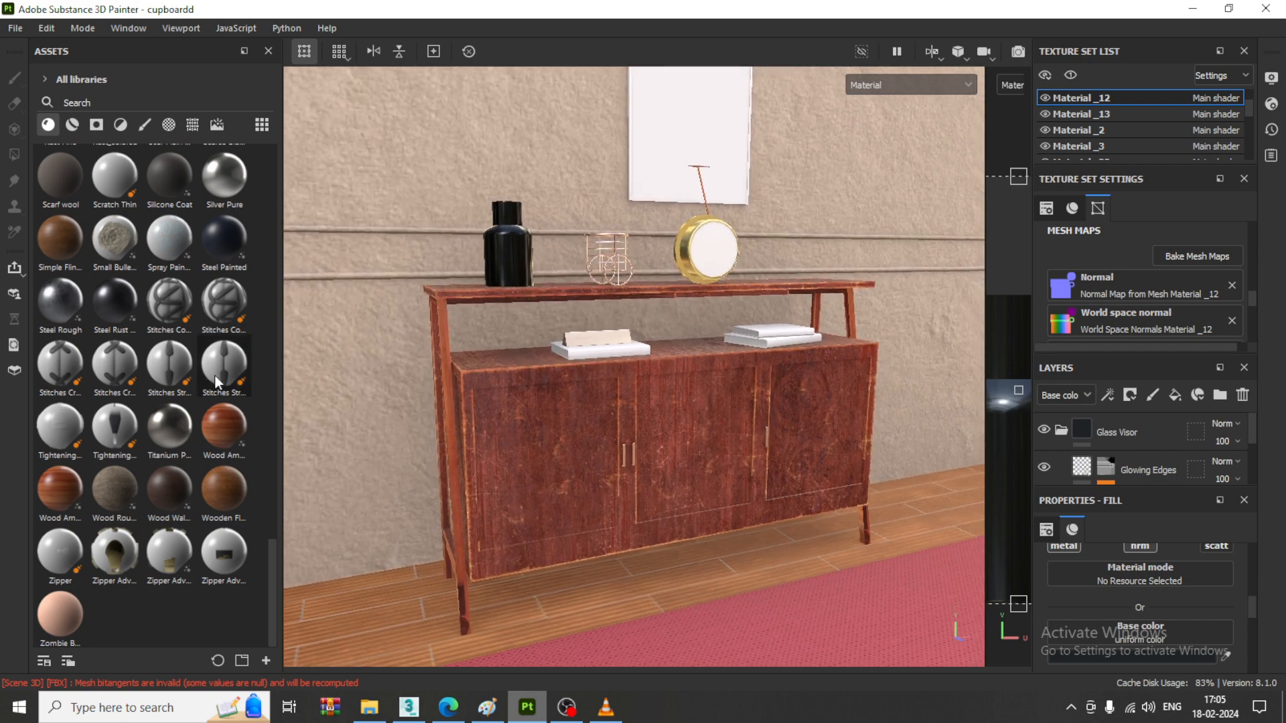
- Enlarge the 3D view by narrowing the asset library and the UV view, and save the project
drag(281, 373, 5, 349)
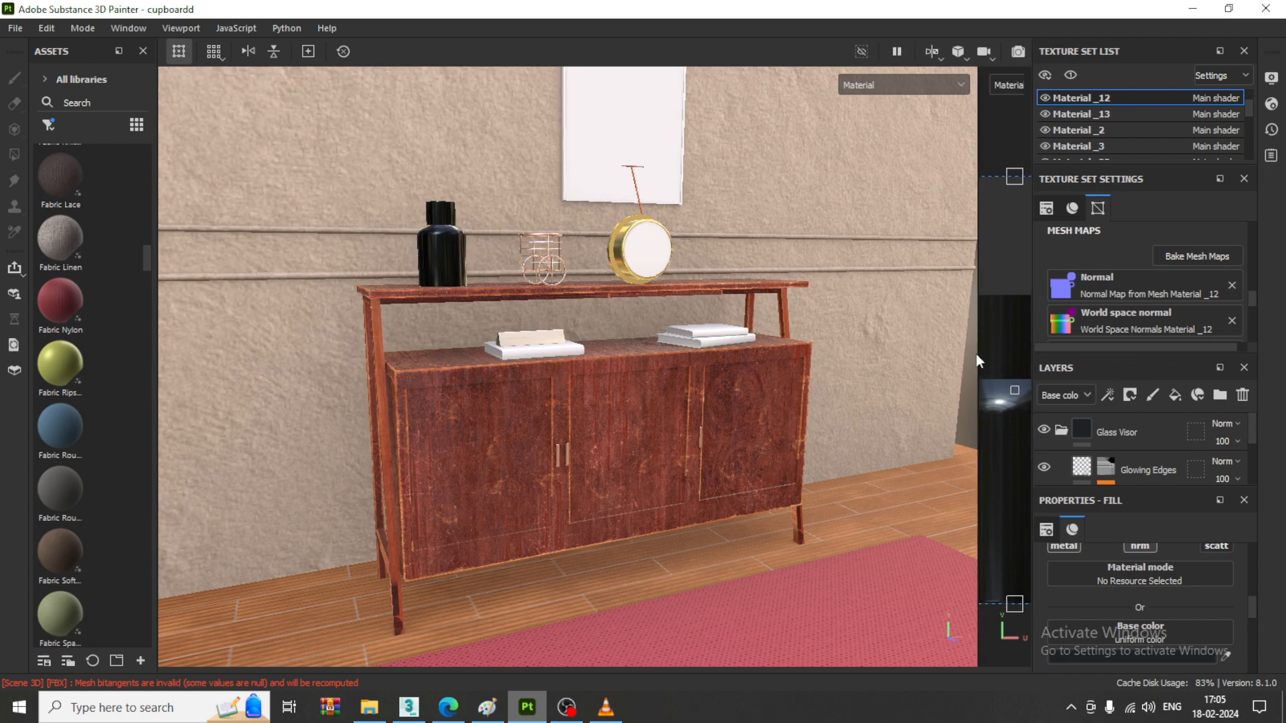
drag(978, 355, 1020, 353)
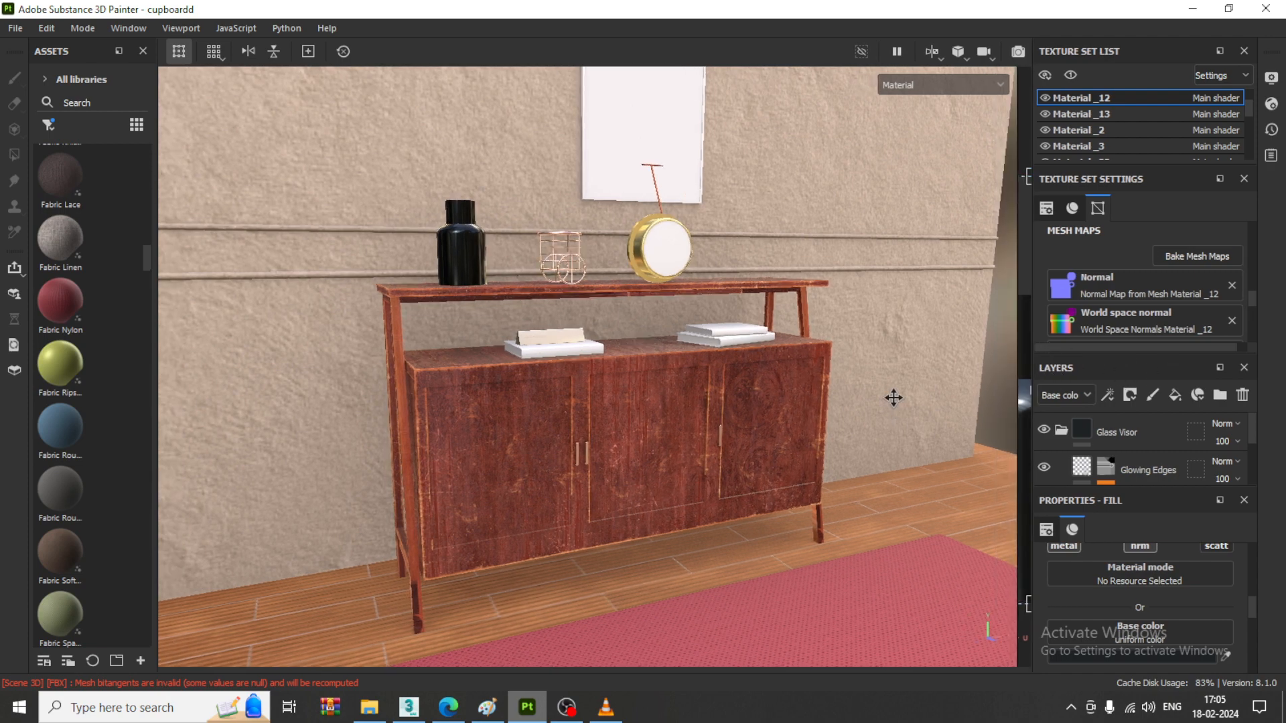
alt+middle_drag(880, 427, 879, 422)
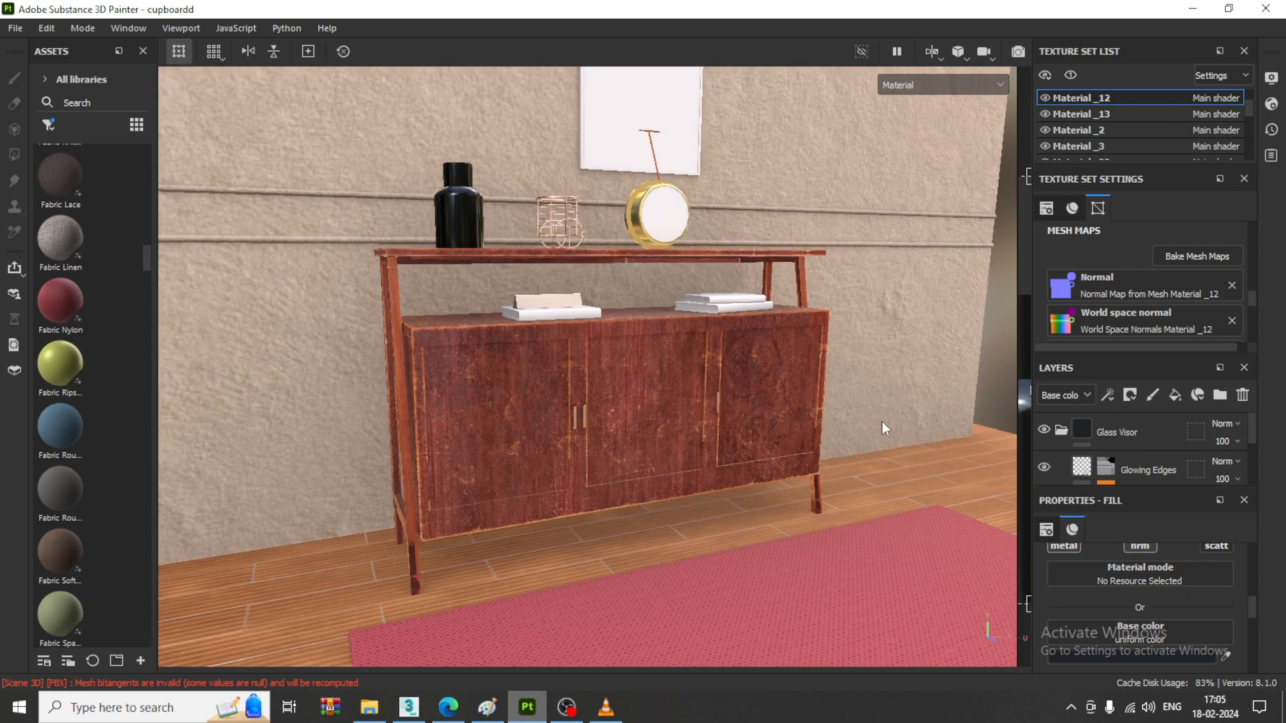
key(ctrl+s)
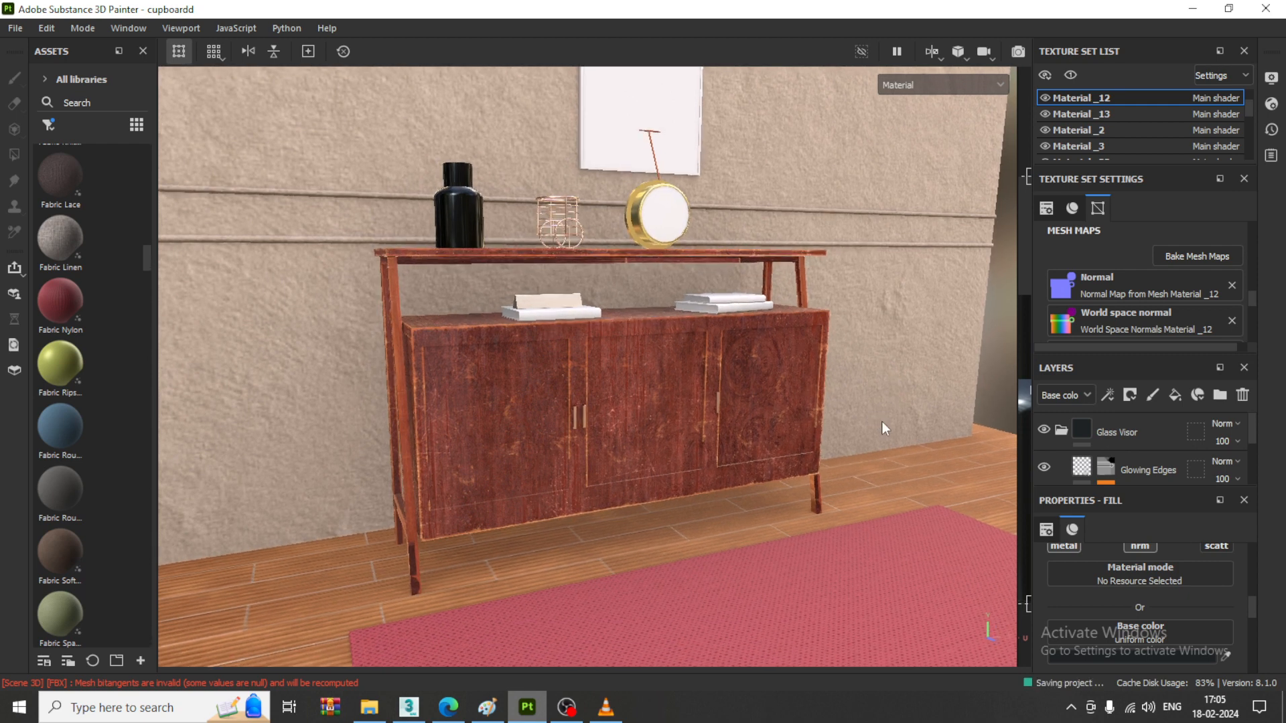